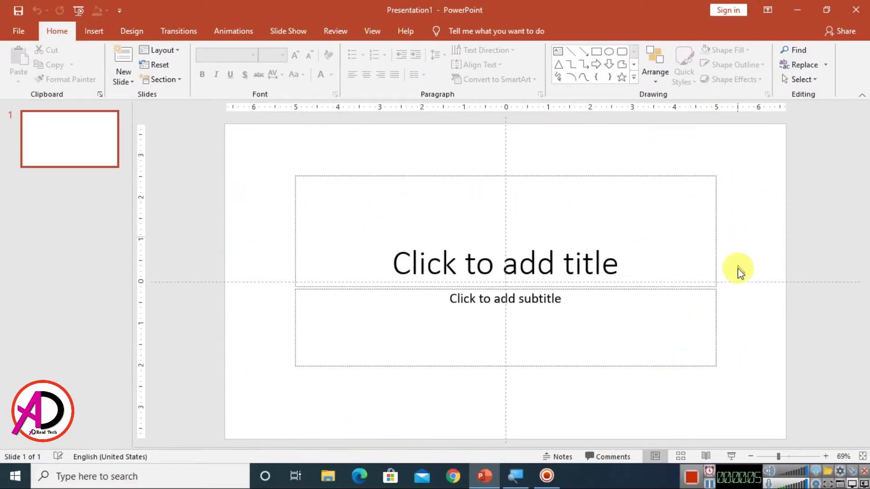
# Select the title and subtitle placeholders together and delete them, leaving an empty first slide.
pyautogui.moveTo(269, 147); pyautogui.dragTo(748, 395)
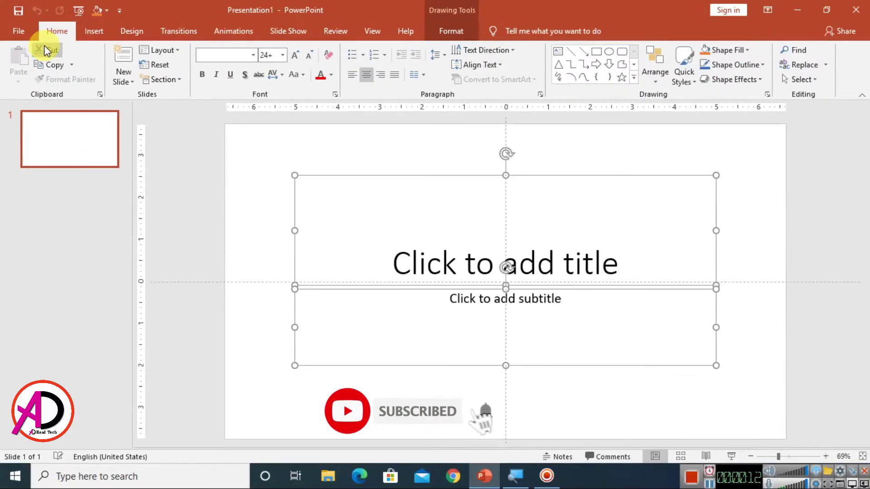
pyautogui.click(47, 50)
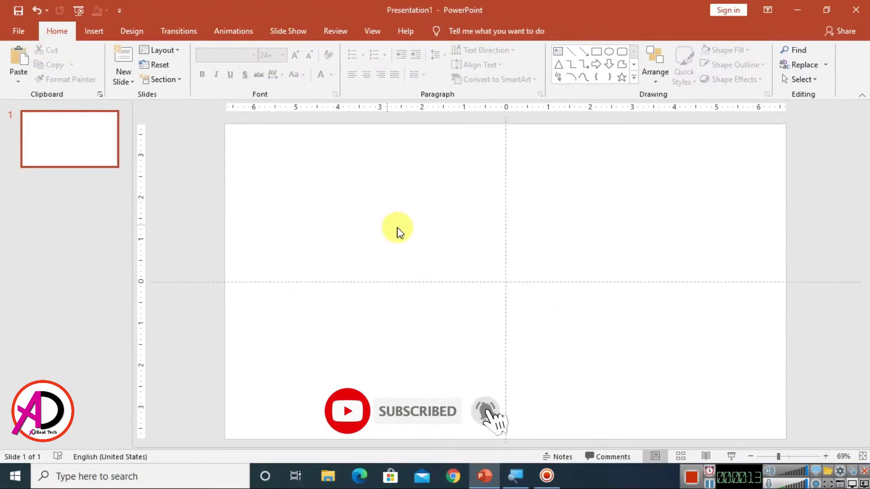
# Draw a blue oval about 2.39" by 3.71" and centre it near the slide's top.
pyautogui.click(93, 33)
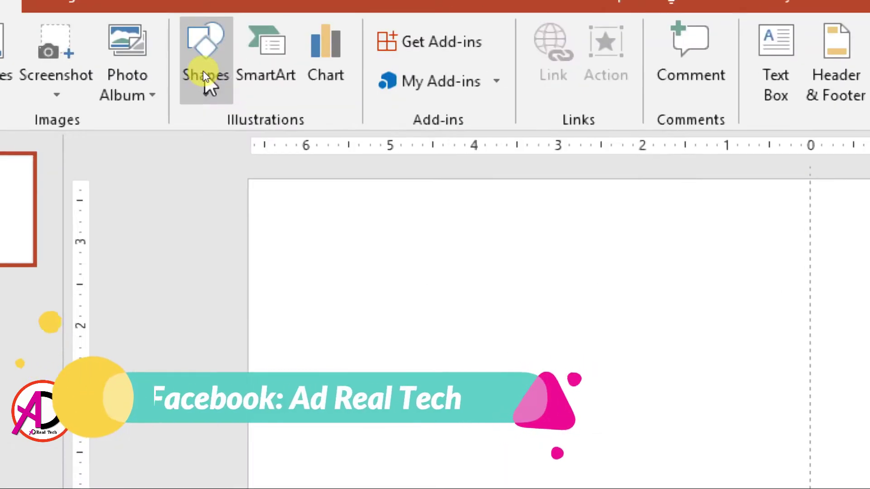
pyautogui.click(203, 73)
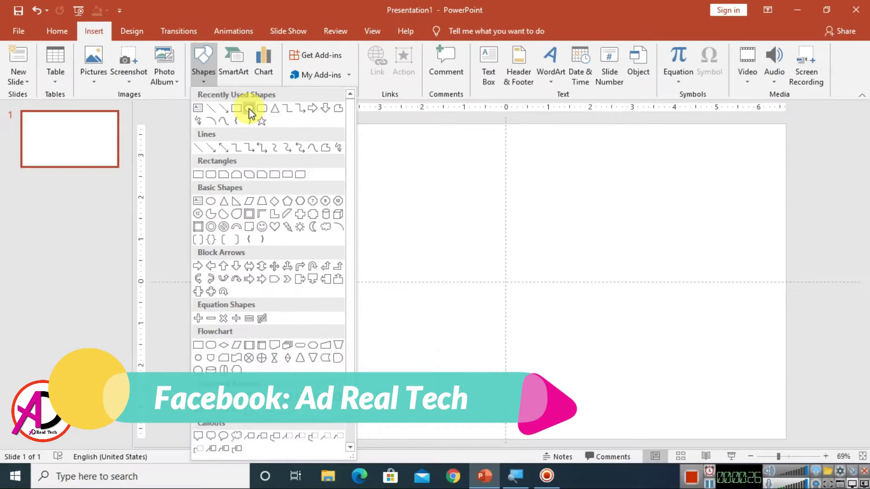
pyautogui.click(249, 108)
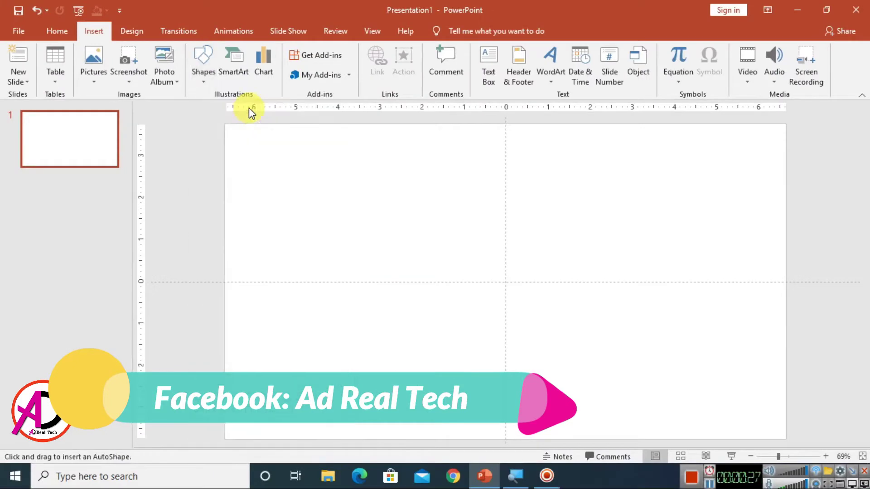
pyautogui.moveTo(392, 154)
pyautogui.mouseDown()
pyautogui.moveTo(511, 202)
pyautogui.moveTo(549, 227)
pyautogui.moveTo(548, 253)
pyautogui.mouseUp()
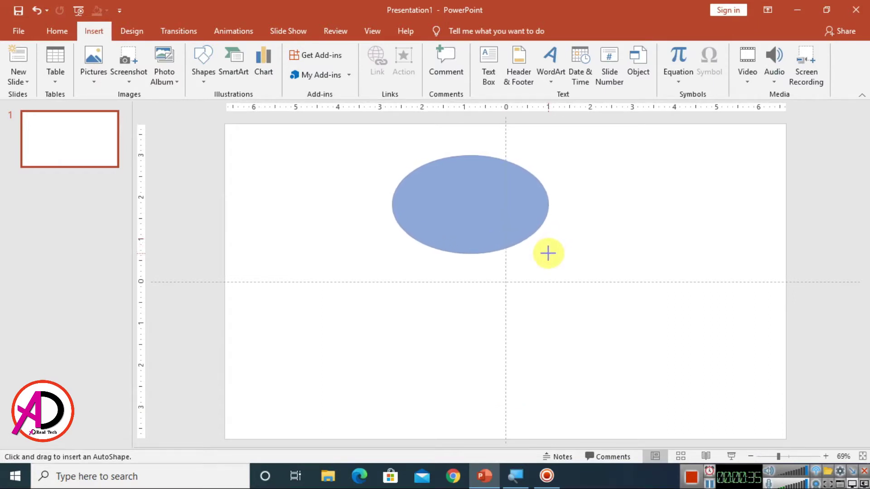
pyautogui.moveTo(520, 220); pyautogui.dragTo(544, 221)
# Shrink the oval from its bottom and right edges to about 2.29" tall and 3.36" wide.
pyautogui.keyDown('ctrl'); pyautogui.scroll(1, 554, 234); pyautogui.keyUp('ctrl')
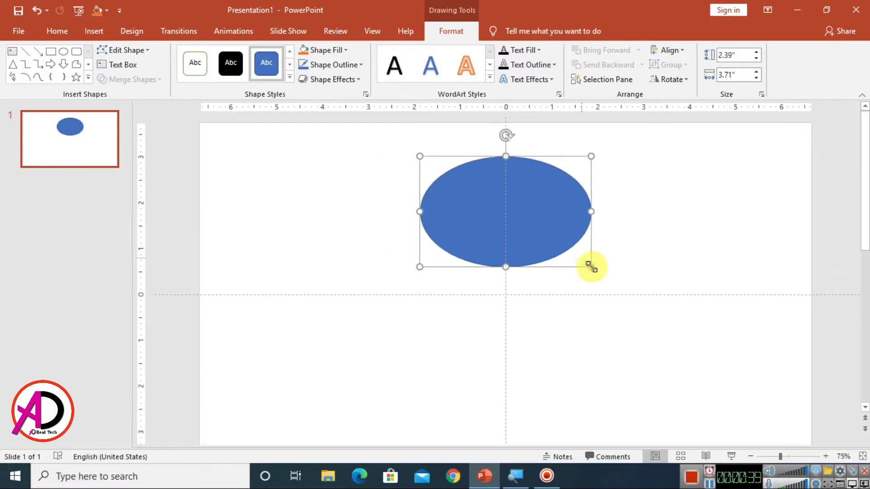
pyautogui.moveTo(502, 264); pyautogui.dragTo(504, 261)
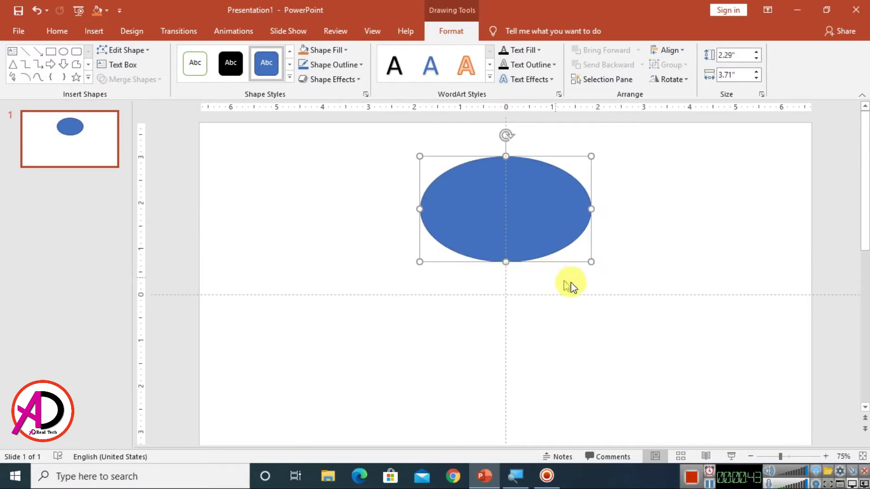
pyautogui.moveTo(588, 210); pyautogui.dragTo(574, 211)
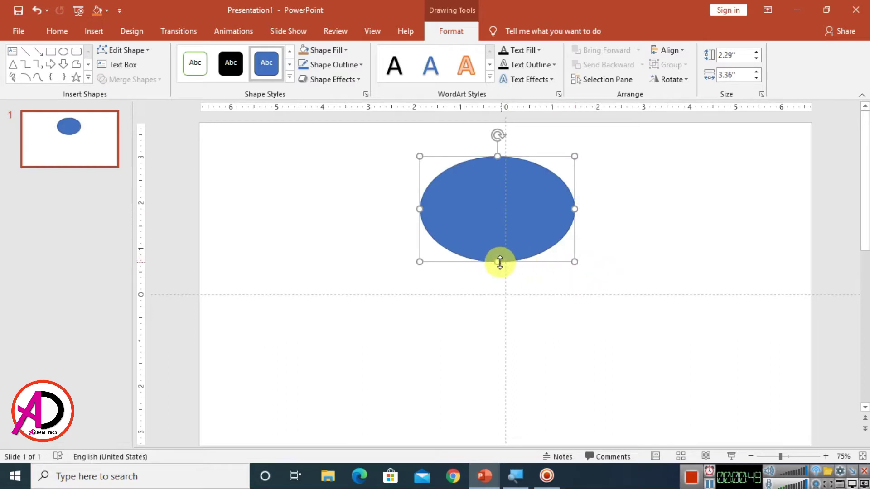
pyautogui.moveTo(499, 262); pyautogui.dragTo(499, 261)
pyautogui.click(673, 256)
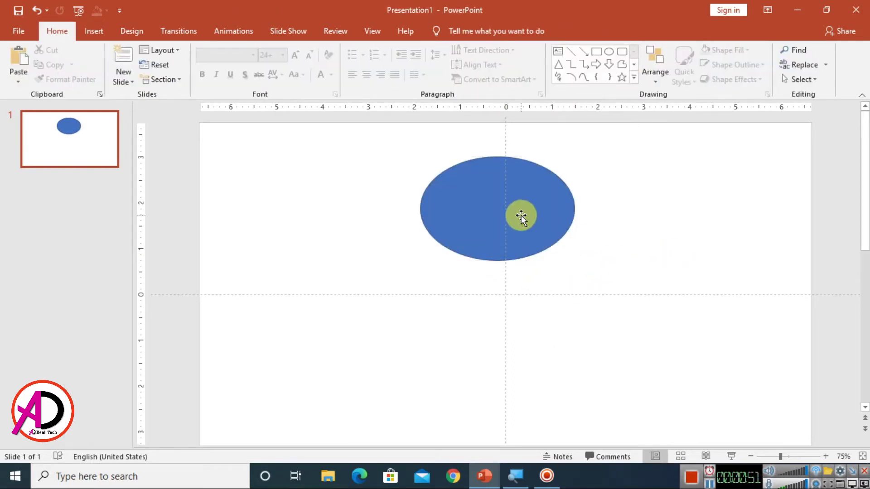
pyautogui.click(521, 216)
pyautogui.click(336, 53)
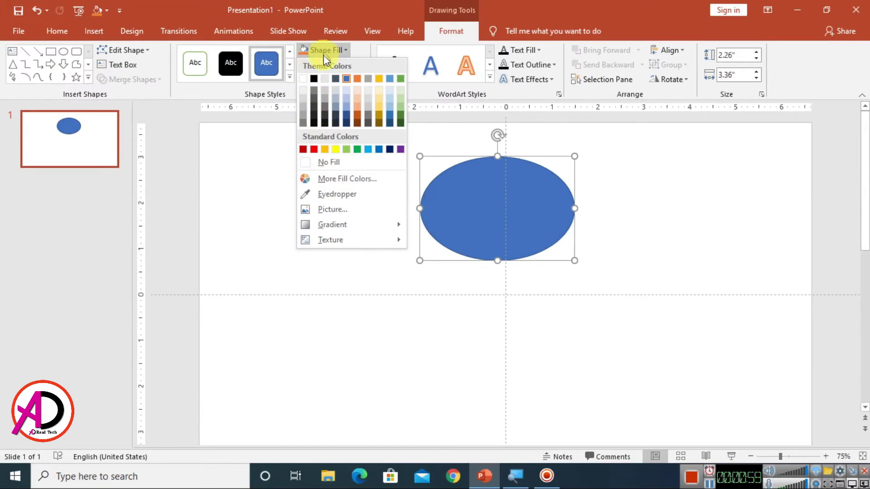
# Fill the oval with a custom darkened brown, #A26950, from More Fill Colors.
pyautogui.click(344, 181)
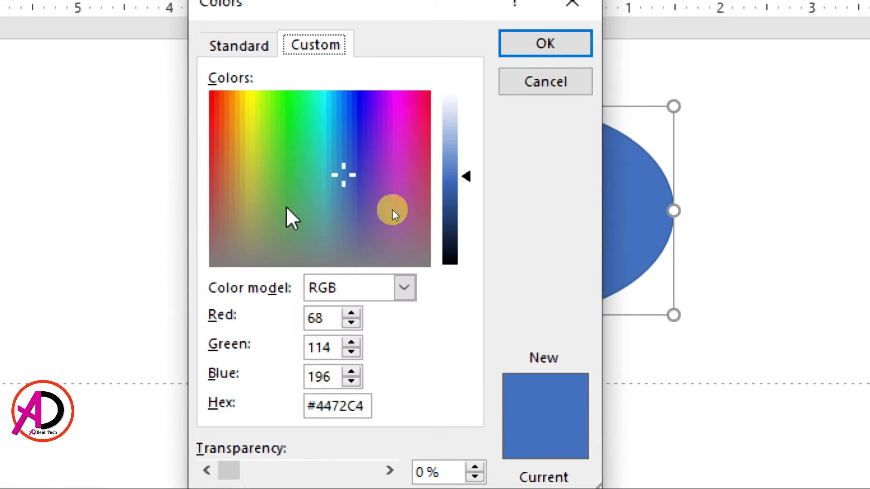
pyautogui.click(338, 167)
pyautogui.click(213, 213)
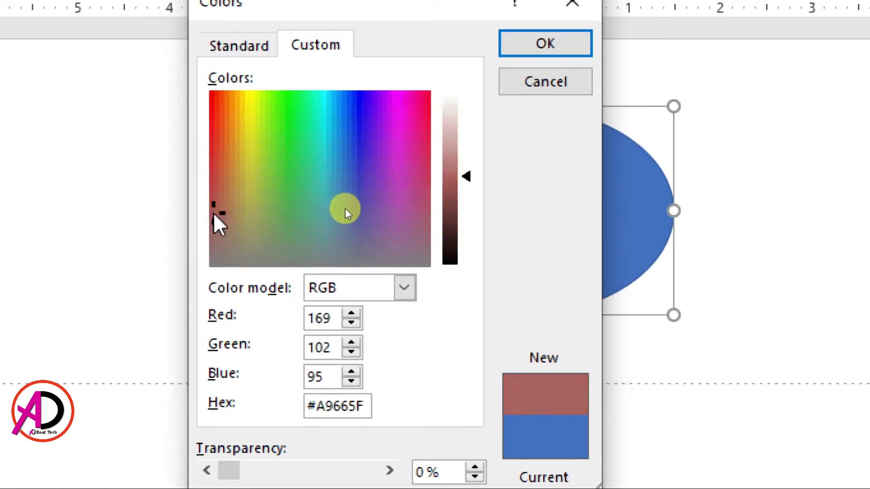
pyautogui.moveTo(213, 216); pyautogui.dragTo(221, 209)
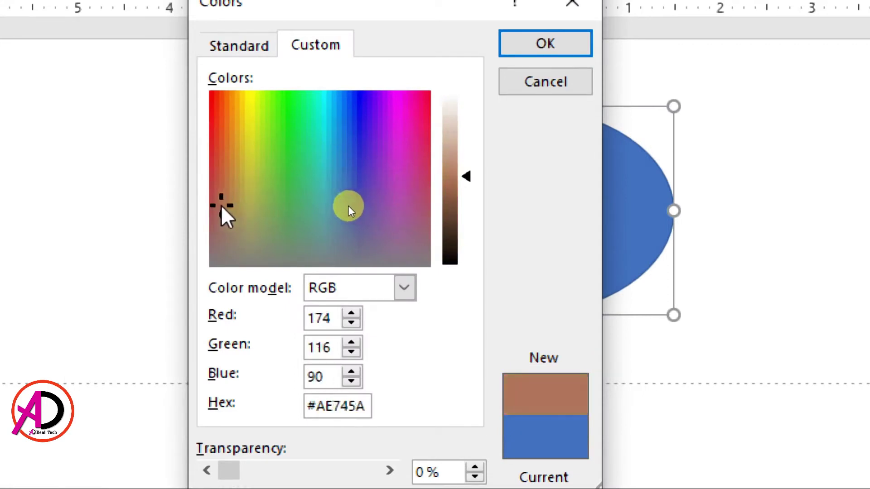
pyautogui.click(467, 179)
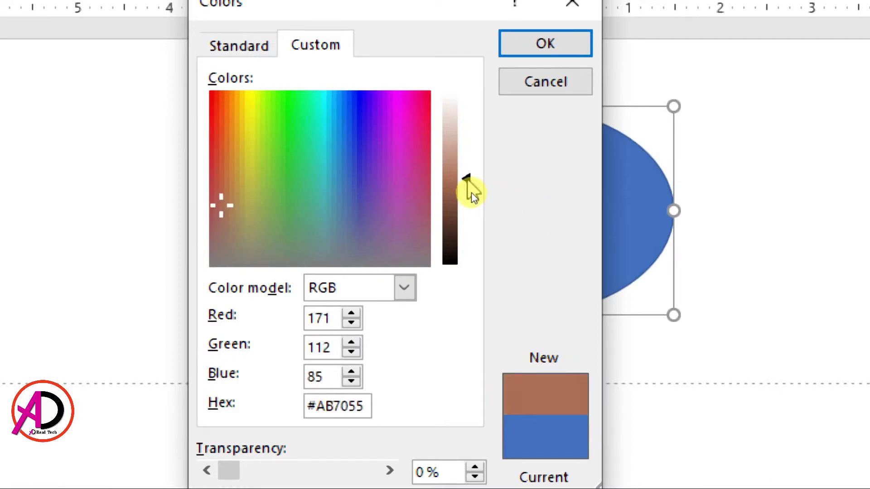
pyautogui.moveTo(471, 192); pyautogui.dragTo(471, 202)
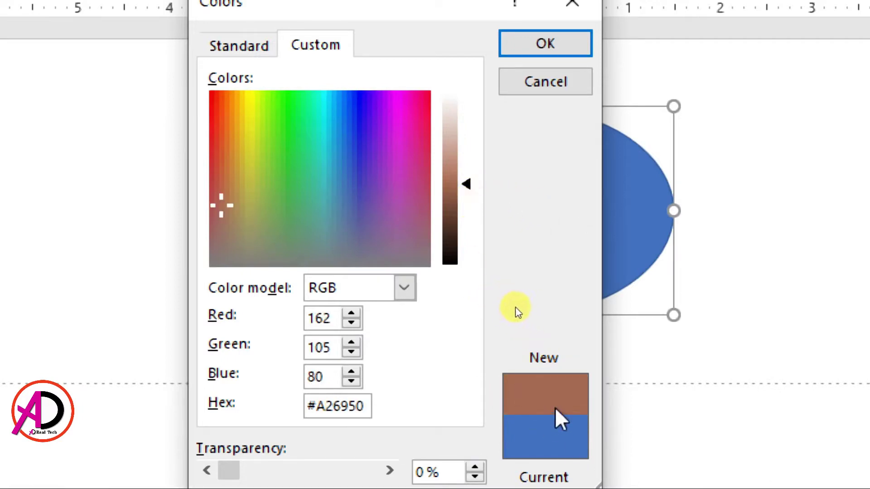
pyautogui.click(545, 52)
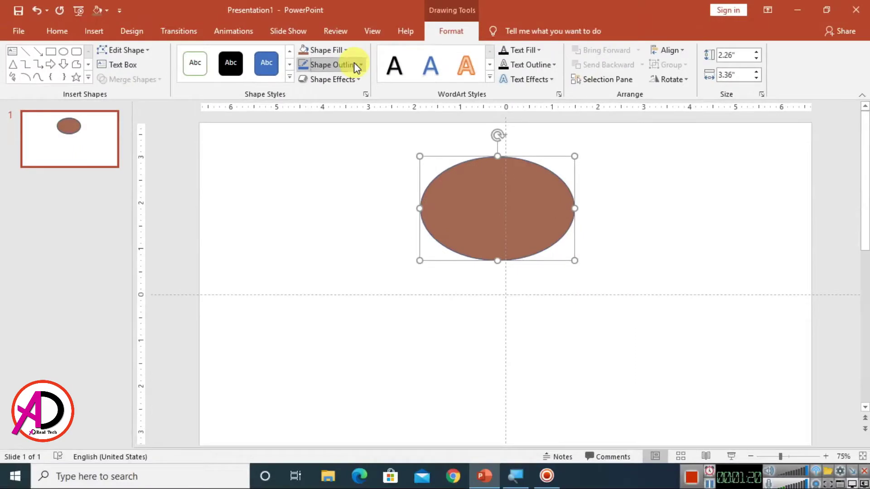
# Remove the oval's outline and nudge it slightly to the right.
pyautogui.click(354, 65)
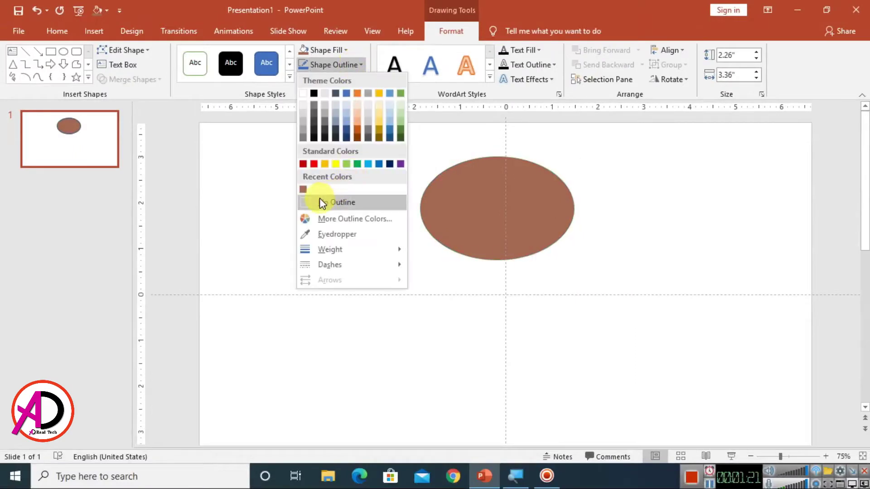
pyautogui.click(335, 202)
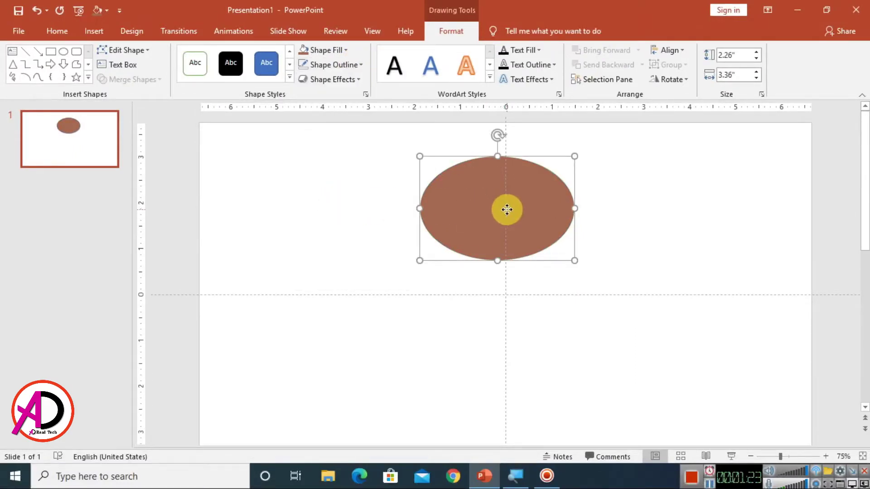
pyautogui.moveTo(506, 210); pyautogui.dragTo(514, 210)
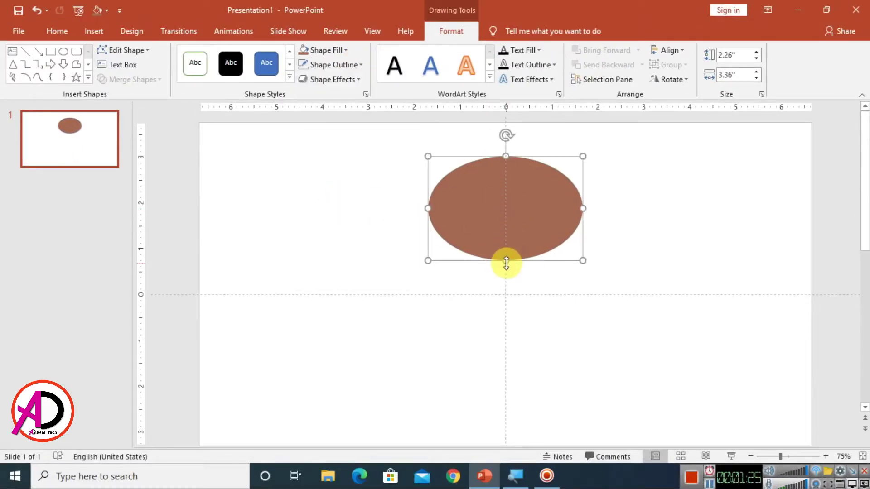
# Flatten the oval from its bottom edge to about 1.99" tall.
pyautogui.moveTo(506, 261); pyautogui.dragTo(505, 259)
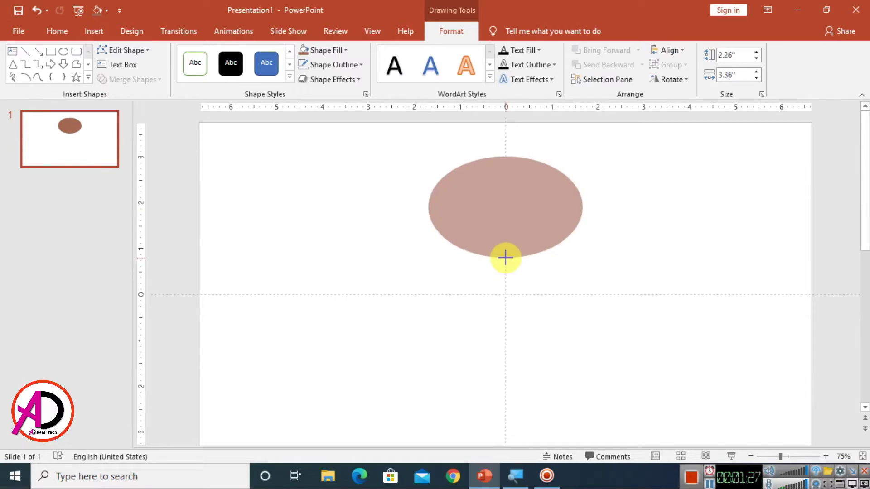
pyautogui.moveTo(504, 255); pyautogui.dragTo(505, 254)
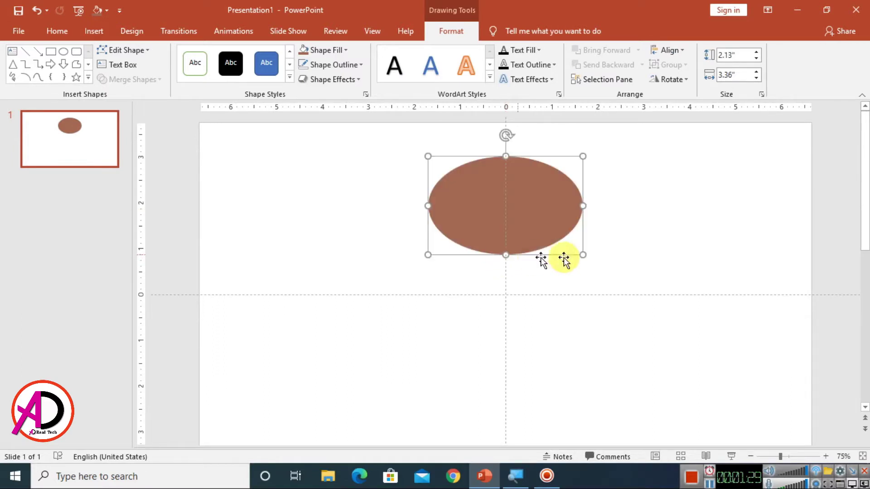
pyautogui.click(631, 252)
pyautogui.click(529, 219)
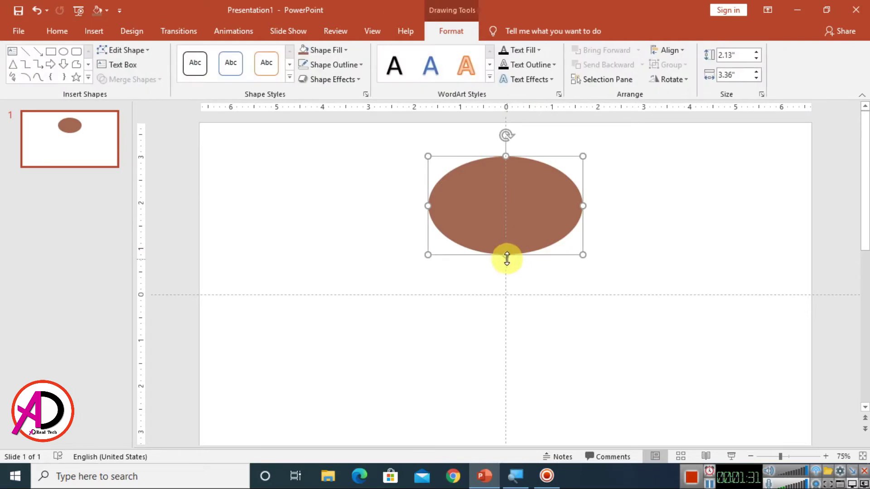
pyautogui.moveTo(506, 257); pyautogui.dragTo(504, 250)
pyautogui.click(562, 262)
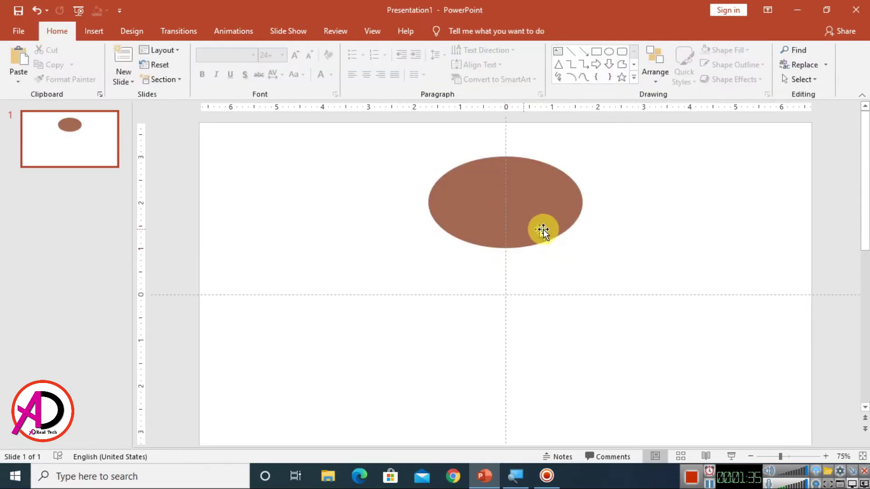
pyautogui.click(543, 222)
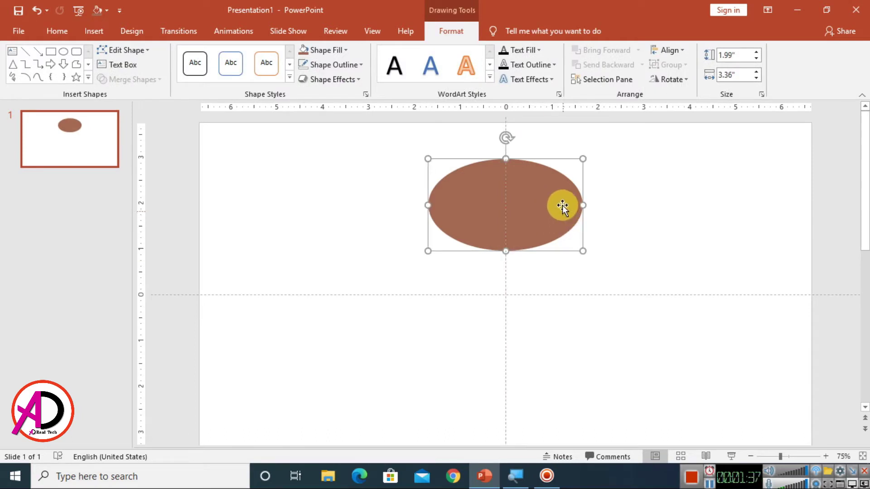
pyautogui.click(554, 276)
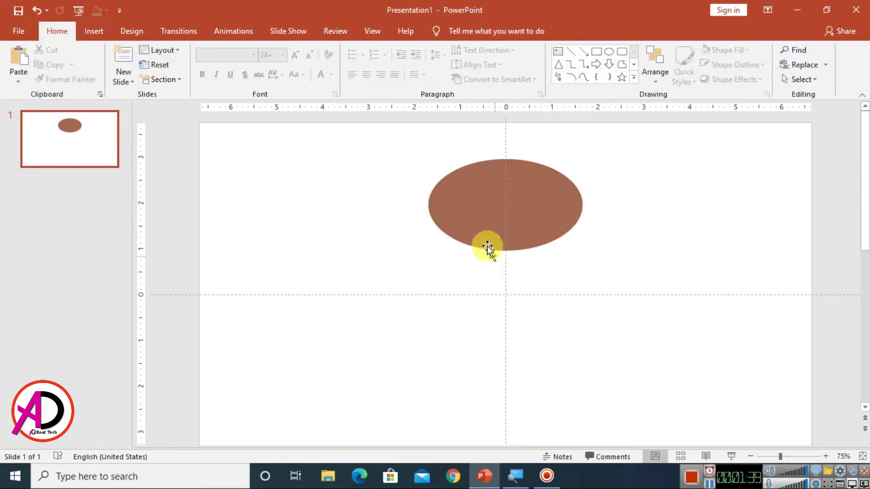
pyautogui.click(95, 32)
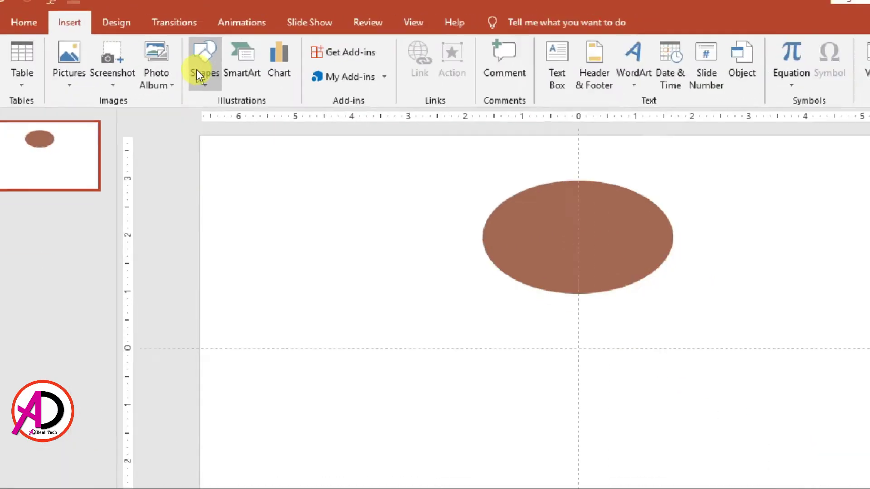
# Add a blue circle about 3.99" by 3.86" centred under the oval, overlapping its bottom.
pyautogui.click(196, 69)
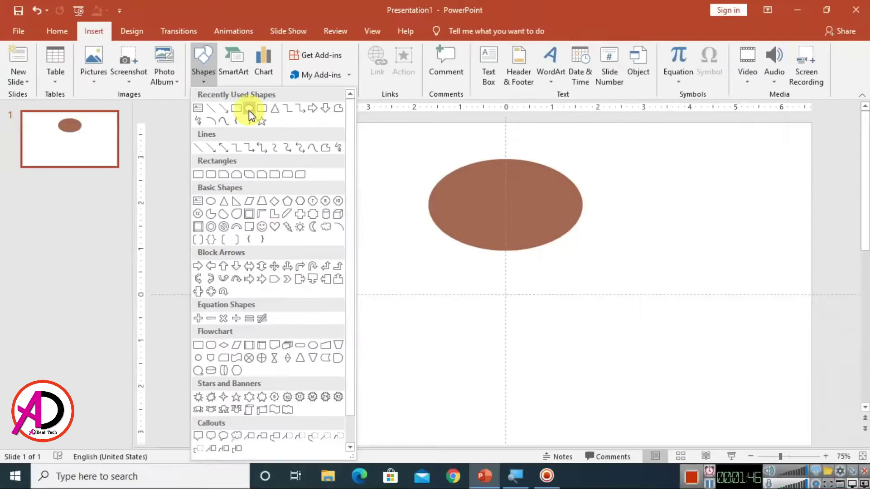
pyautogui.click(248, 110)
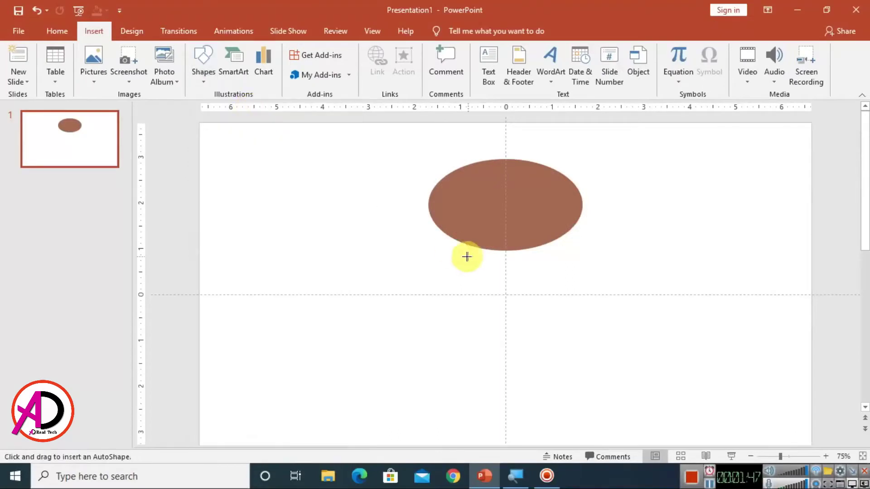
pyautogui.moveTo(332, 198); pyautogui.dragTo(478, 342)
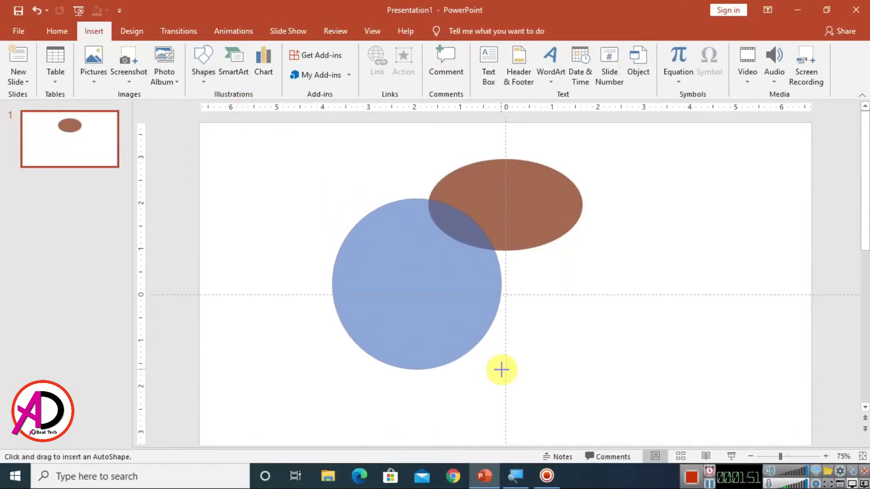
pyautogui.moveTo(478, 343); pyautogui.dragTo(505, 371)
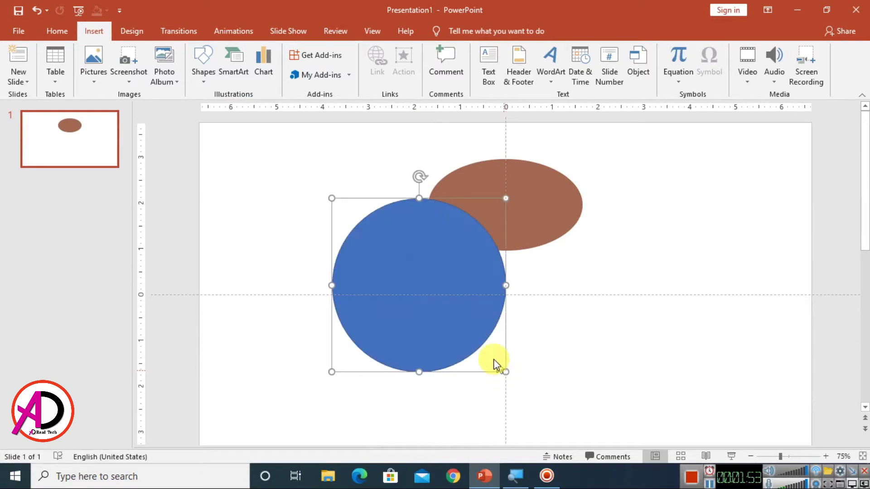
pyautogui.moveTo(439, 295); pyautogui.dragTo(525, 316)
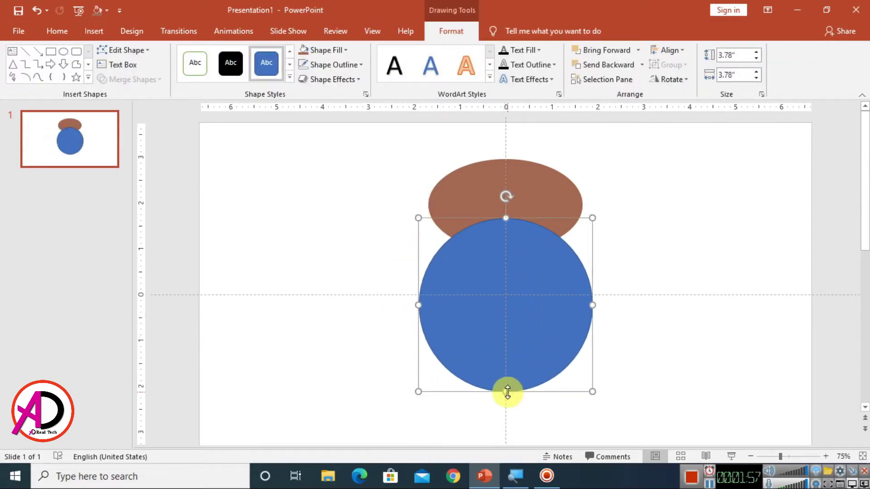
pyautogui.moveTo(506, 392); pyautogui.dragTo(507, 398)
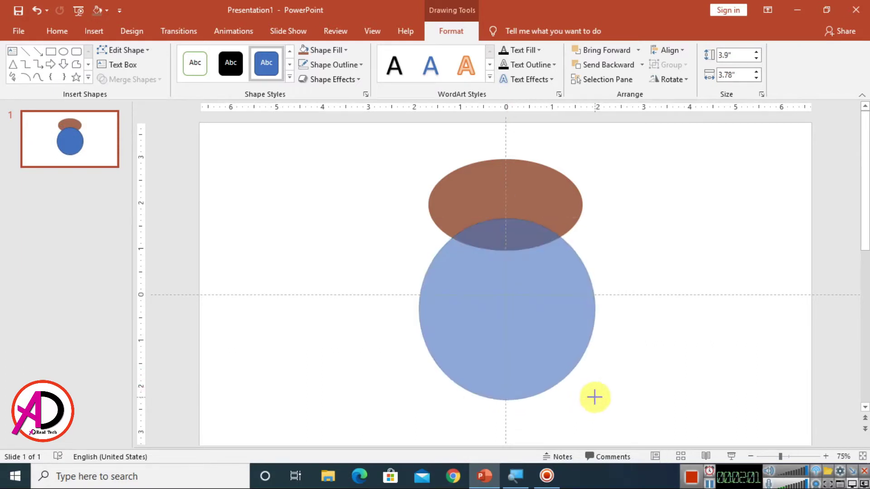
pyautogui.moveTo(592, 398); pyautogui.dragTo(596, 401)
pyautogui.moveTo(550, 340); pyautogui.dragTo(546, 334)
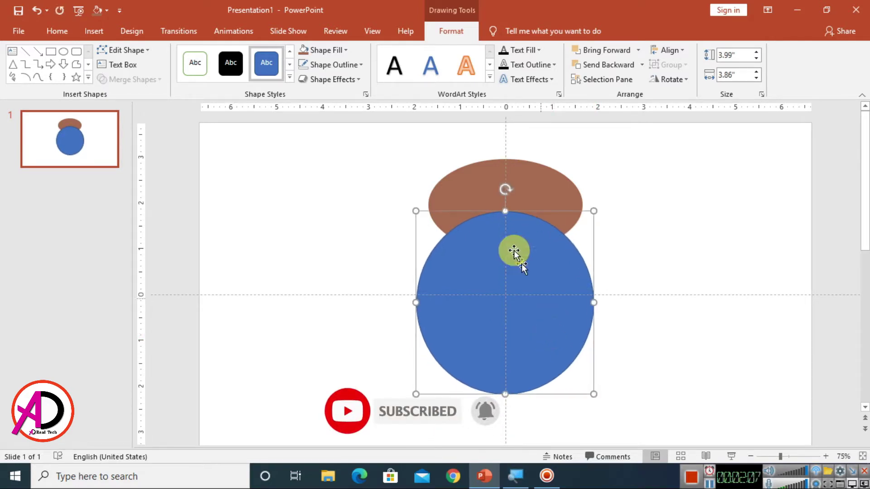
# Give the large circle the oval's recent brown fill and no outline.
pyautogui.click(325, 50)
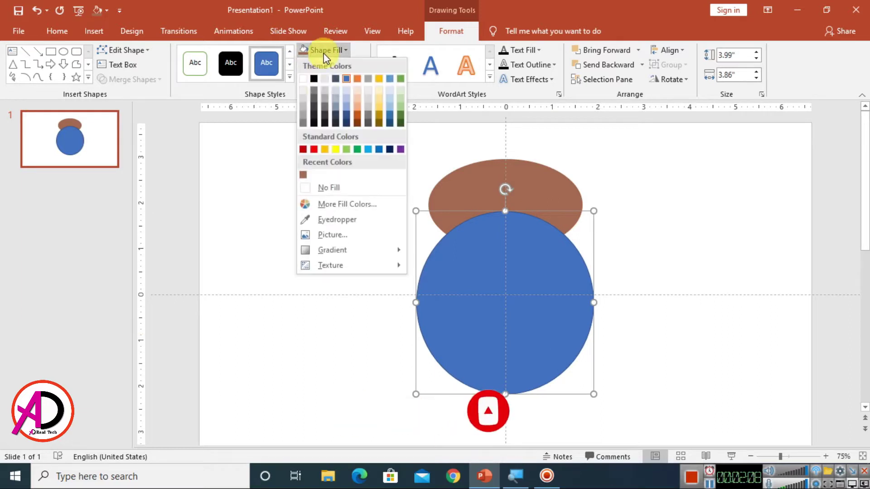
pyautogui.click(303, 176)
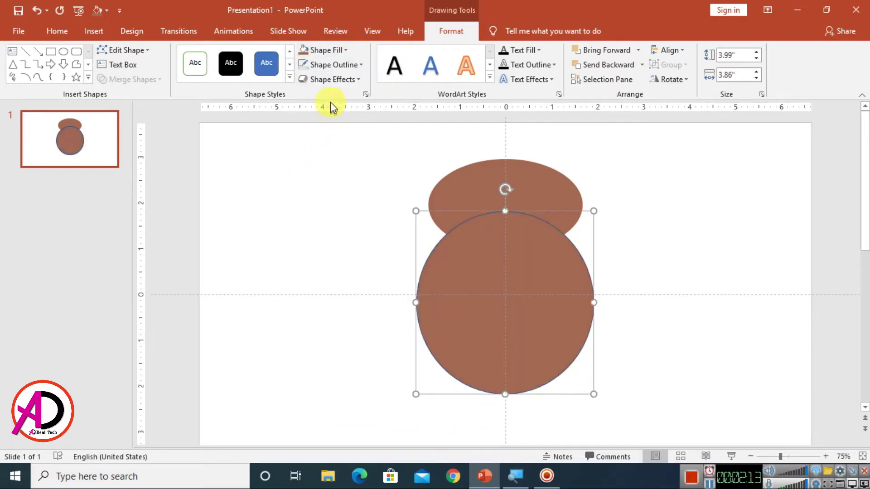
pyautogui.click(336, 65)
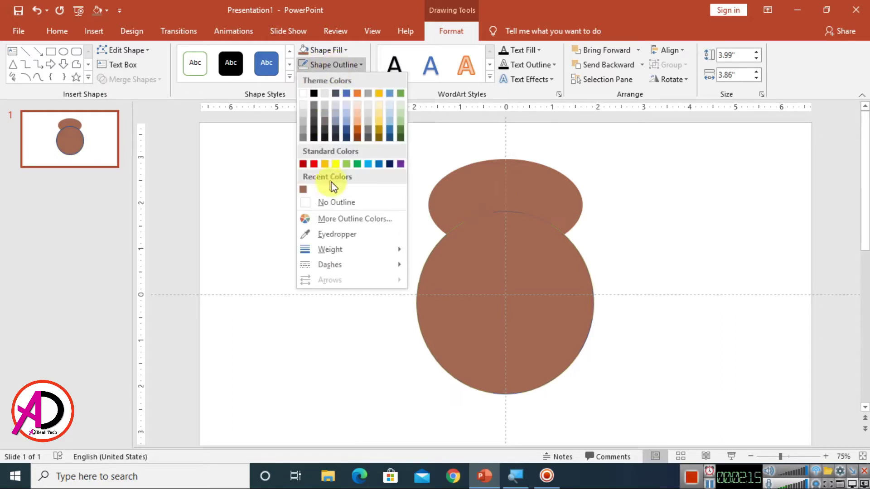
pyautogui.click(333, 202)
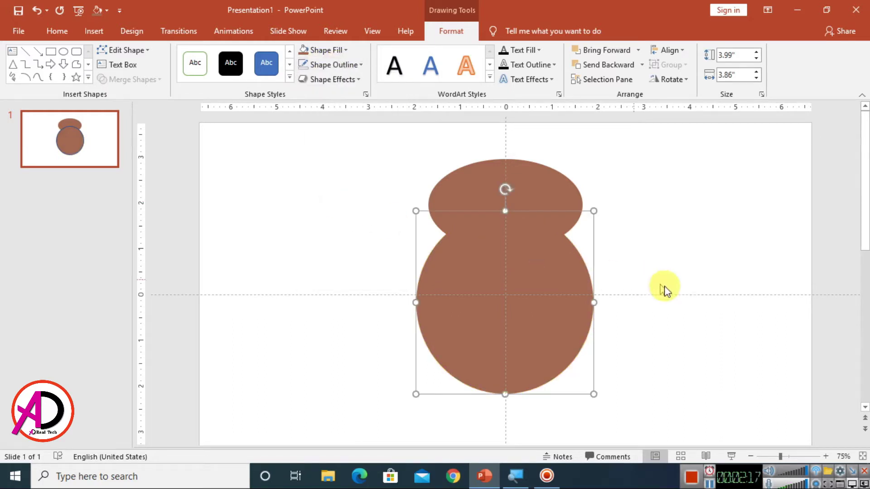
pyautogui.click(720, 305)
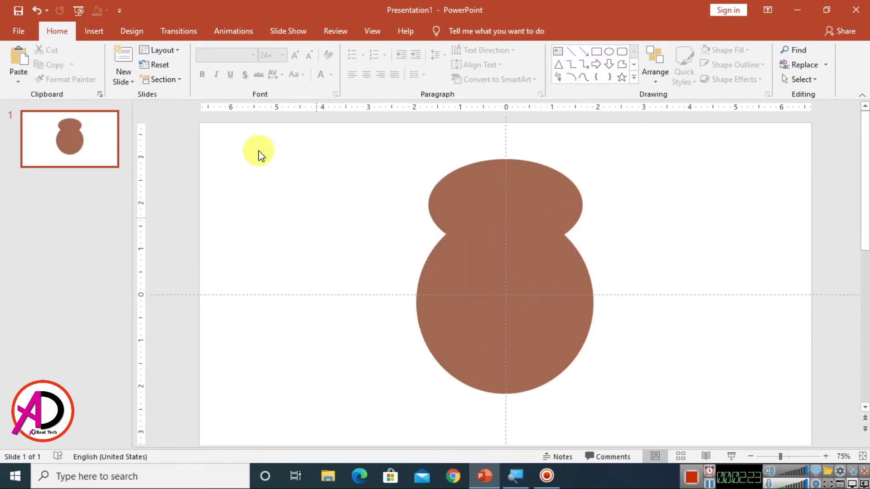
# Draw a tall oval, tilt it outward as a wing, and fill it brown on the body's left.
pyautogui.click(103, 32)
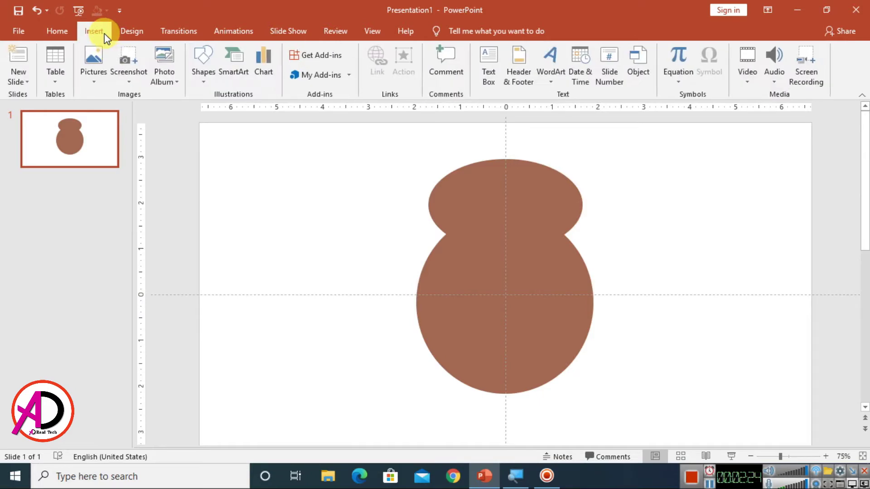
pyautogui.click(203, 75)
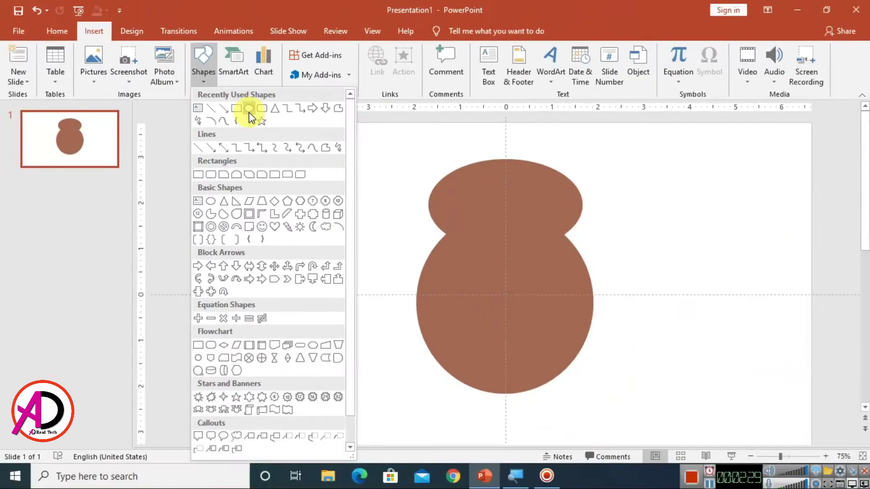
pyautogui.click(248, 112)
pyautogui.moveTo(316, 190); pyautogui.dragTo(349, 269)
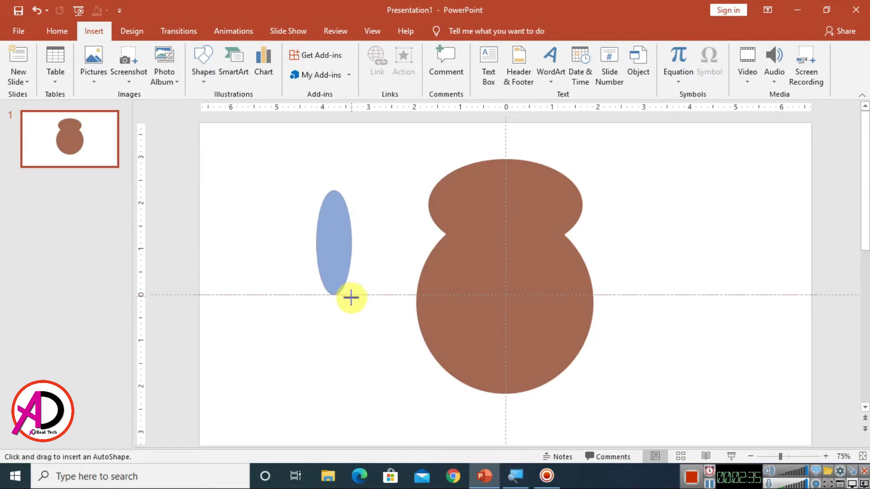
pyautogui.moveTo(350, 273); pyautogui.dragTo(351, 295)
pyautogui.moveTo(352, 237); pyautogui.dragTo(388, 277)
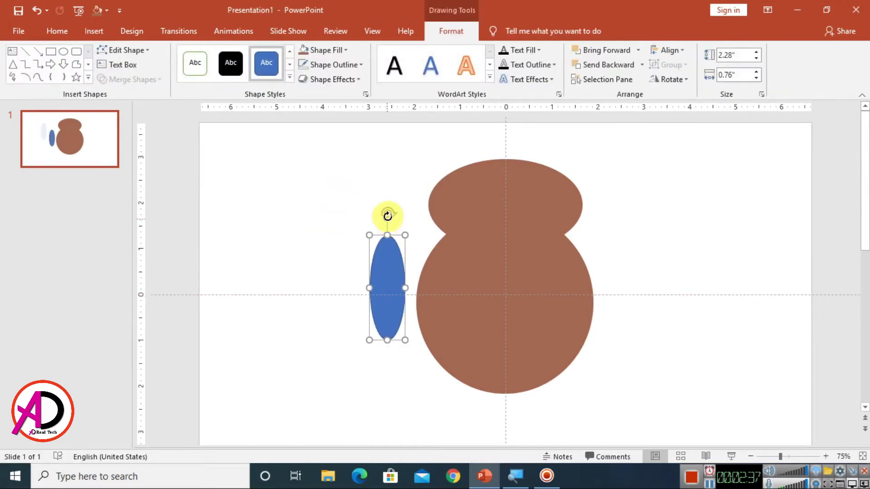
pyautogui.moveTo(389, 213)
pyautogui.mouseDown()
pyautogui.moveTo(409, 224)
pyautogui.moveTo(430, 268)
pyautogui.mouseUp()
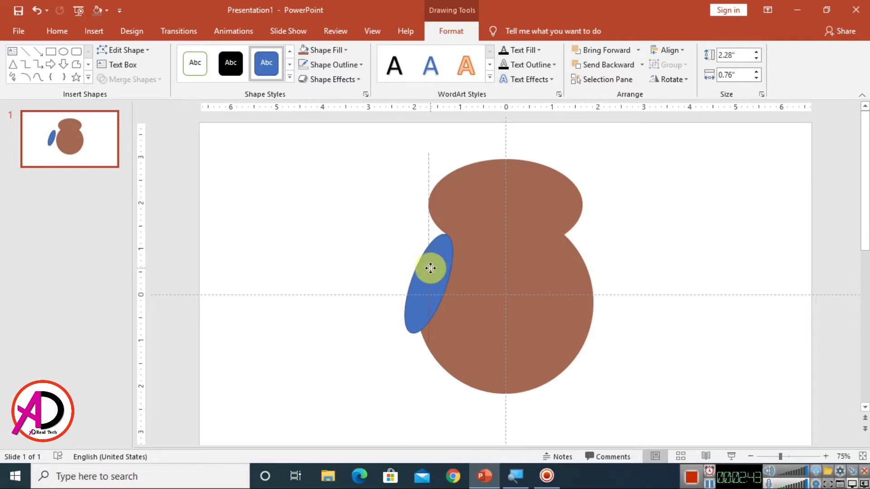
pyautogui.moveTo(430, 268); pyautogui.dragTo(431, 268)
pyautogui.click(305, 51)
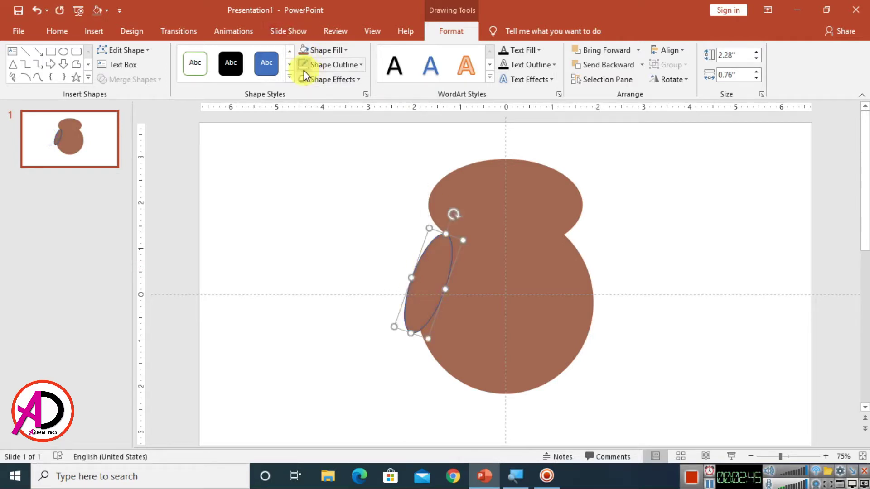
pyautogui.click(382, 357)
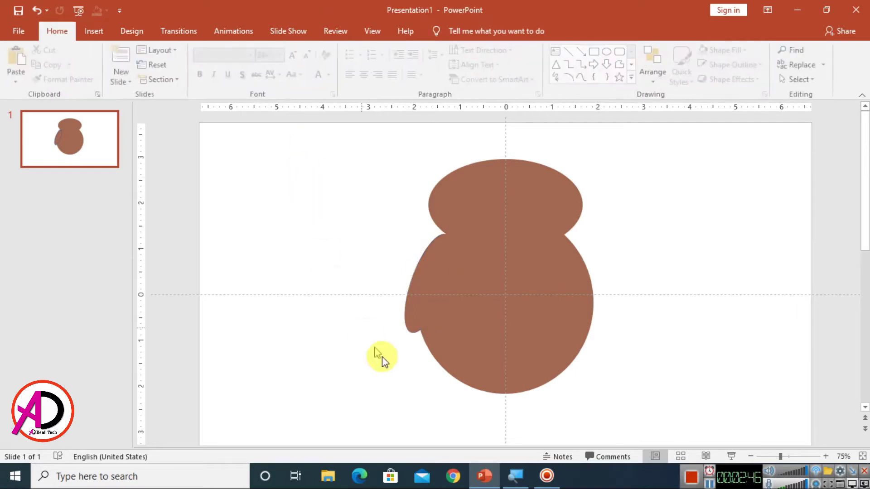
# Flip the wing with Rotate options and place the mirrored wing on the body's right side.
pyautogui.click(409, 325)
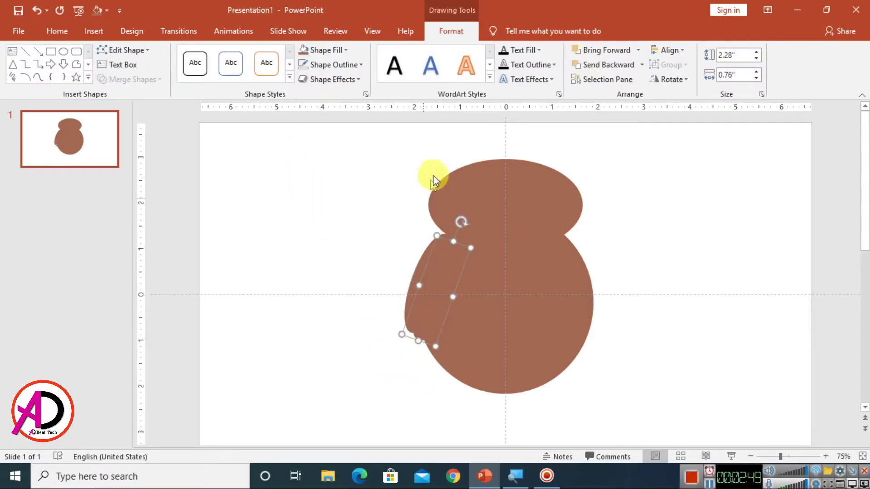
pyautogui.click(672, 77)
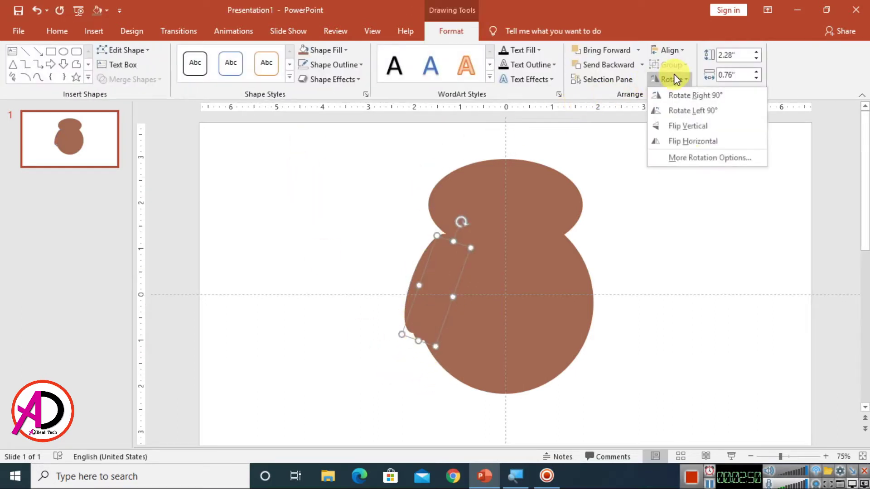
pyautogui.click(692, 128)
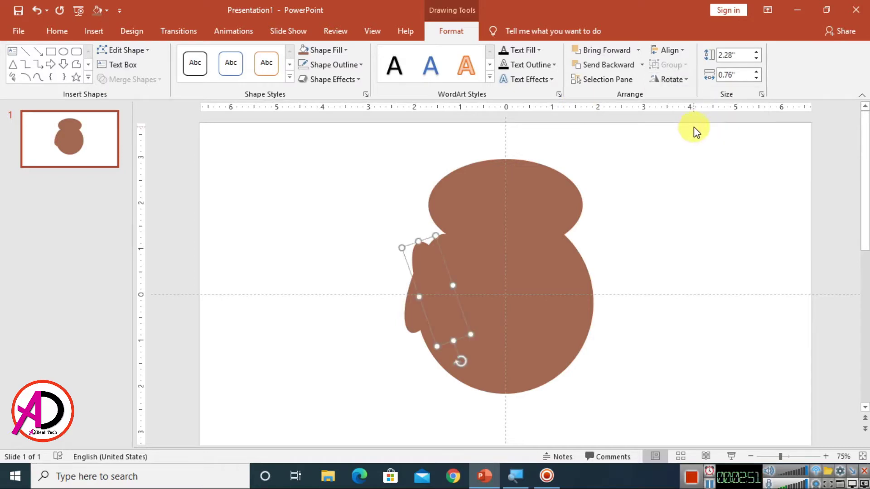
pyautogui.click(677, 81)
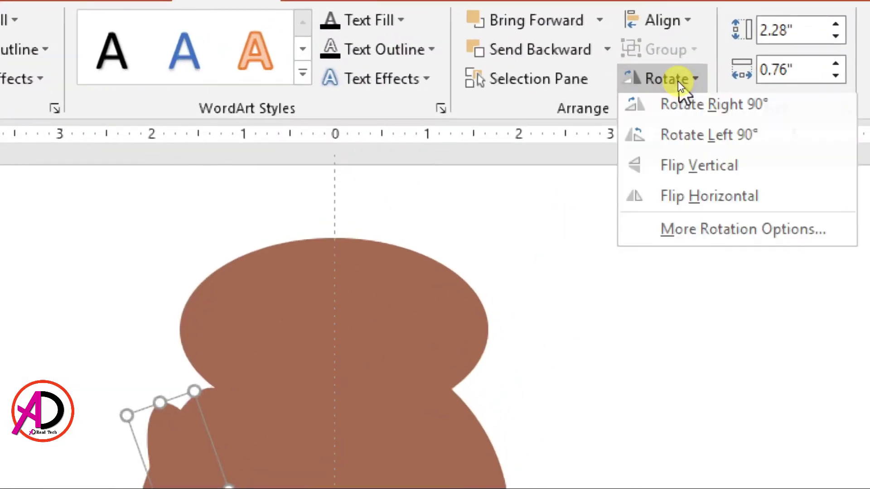
pyautogui.click(708, 174)
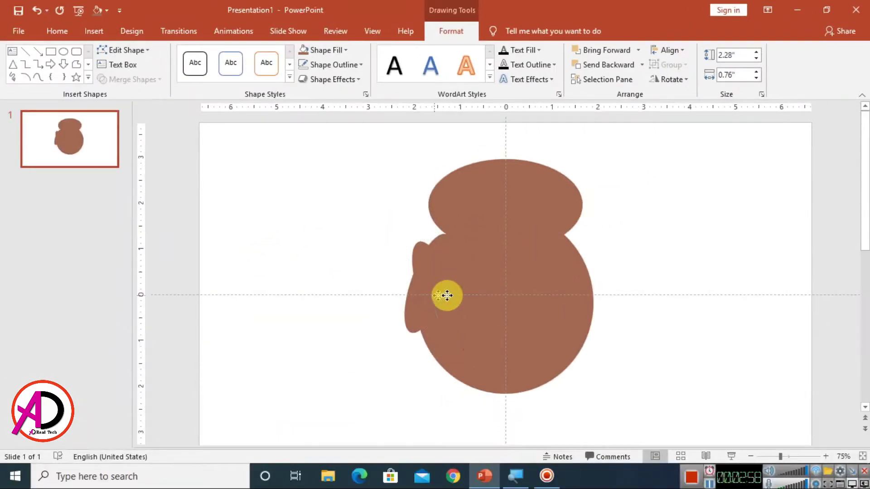
pyautogui.moveTo(446, 295); pyautogui.dragTo(580, 284)
pyautogui.click(703, 315)
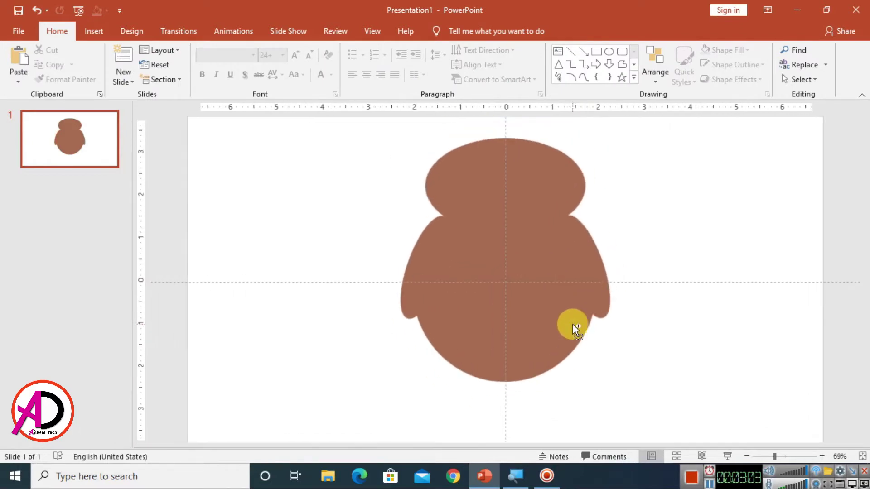
pyautogui.keyDown('ctrl'); pyautogui.scroll(2, 572, 324); pyautogui.keyUp('ctrl')
pyautogui.scroll(1, 567, 323)
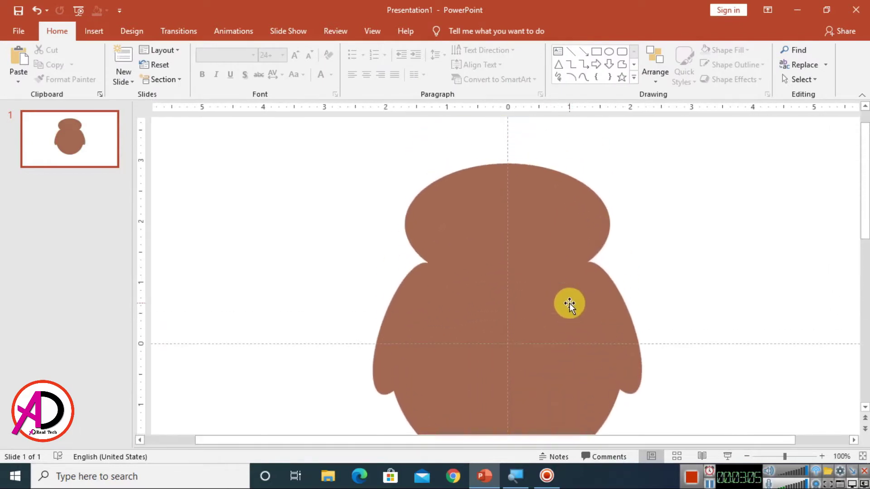
# Draw a small triangle, tilt it, fill it brown, and set it on the head's top-left as an ear.
pyautogui.click(100, 31)
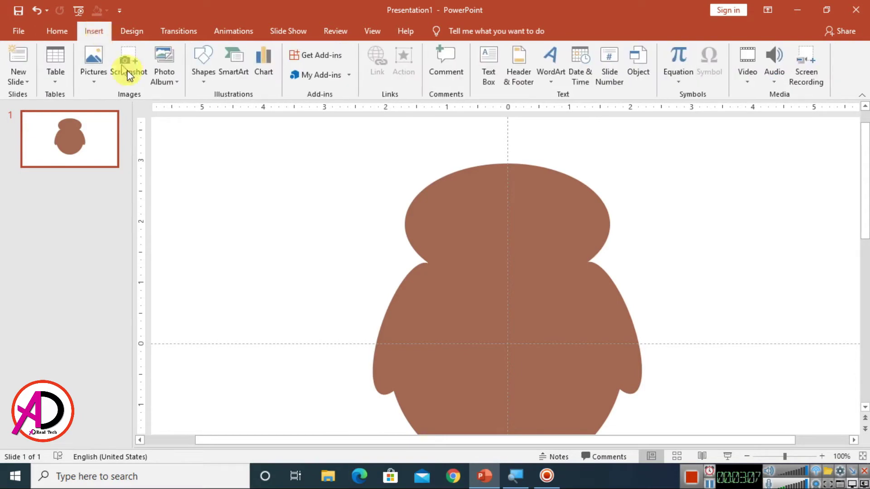
pyautogui.click(205, 72)
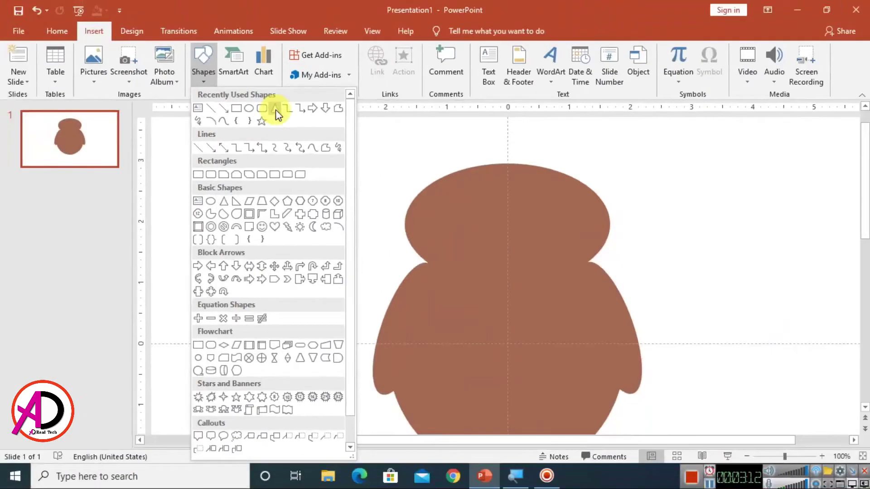
pyautogui.click(275, 110)
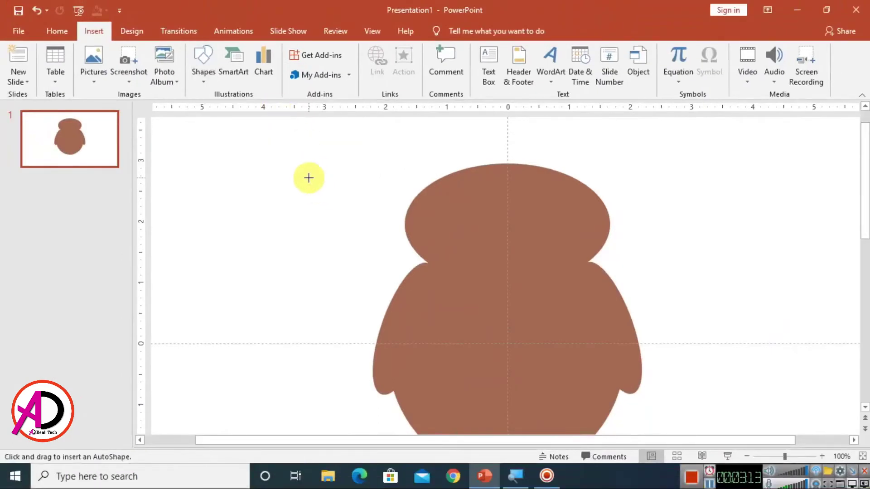
pyautogui.moveTo(308, 178); pyautogui.dragTo(347, 227)
pyautogui.moveTo(347, 228); pyautogui.dragTo(343, 218)
pyautogui.moveTo(330, 159); pyautogui.dragTo(317, 156)
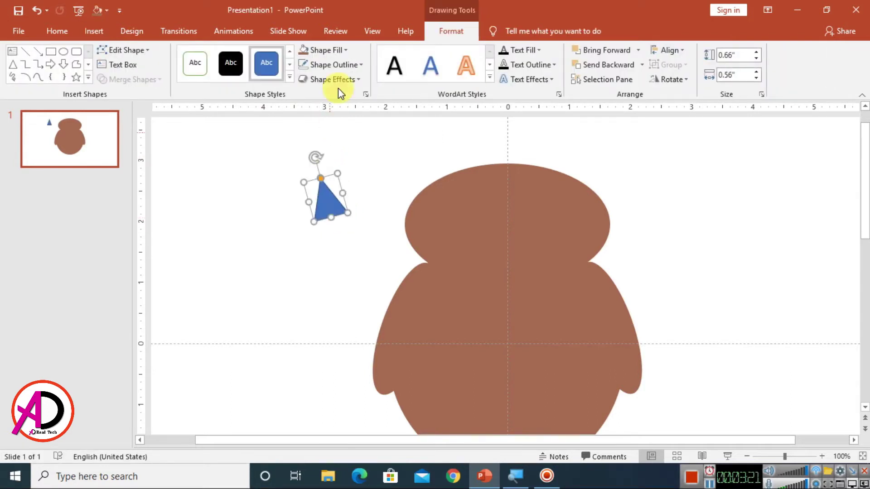
pyautogui.click(301, 52)
pyautogui.moveTo(317, 190)
pyautogui.mouseDown()
pyautogui.moveTo(374, 199)
pyautogui.moveTo(453, 170)
pyautogui.moveTo(443, 164)
pyautogui.mouseUp()
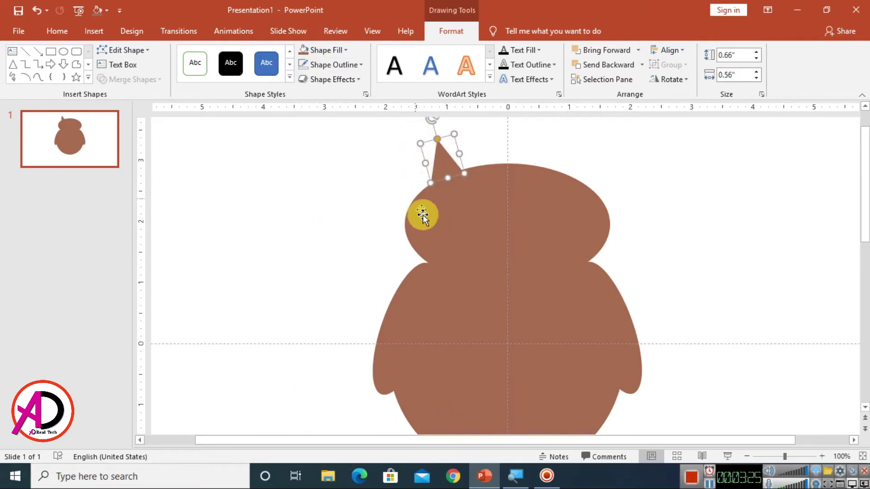
# Add a mirrored ear triangle on the head's top-right corner.
pyautogui.scroll(1, 481, 247)
pyautogui.moveTo(427, 130); pyautogui.dragTo(425, 130)
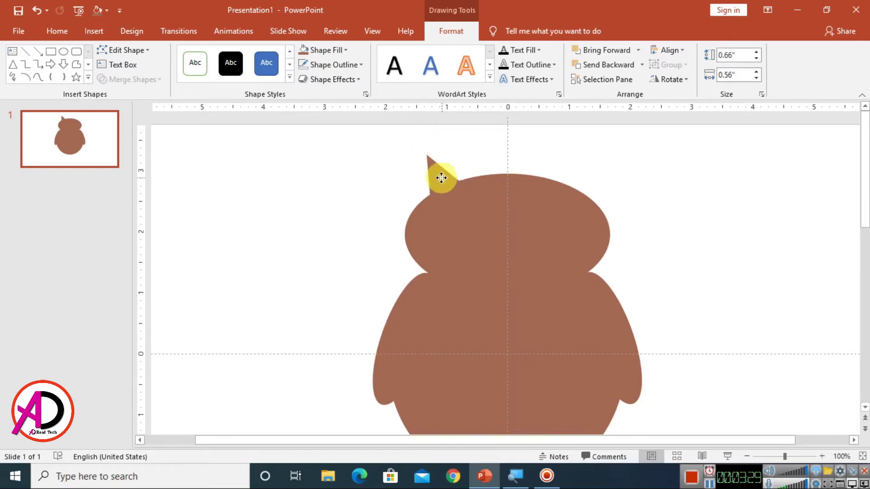
pyautogui.moveTo(441, 178)
pyautogui.mouseDown()
pyautogui.moveTo(471, 198)
pyautogui.moveTo(528, 165)
pyautogui.mouseUp()
pyautogui.hotkey('ctrl', 'z')
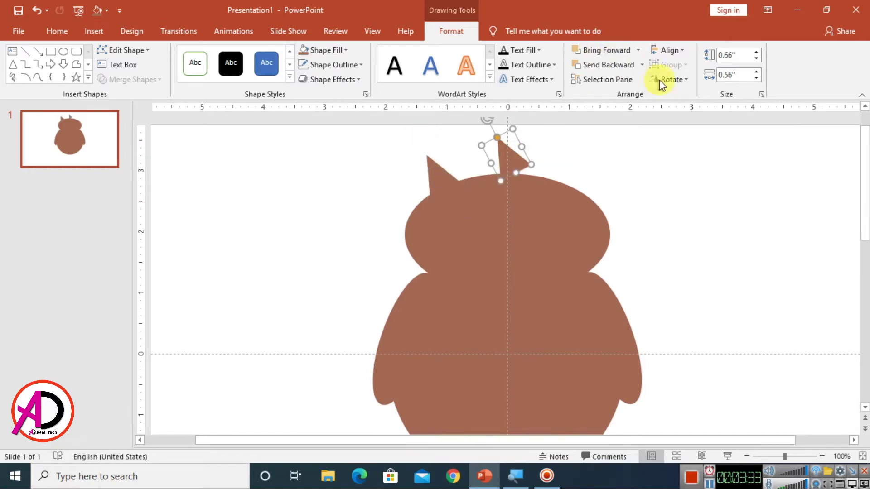
pyautogui.click(672, 80)
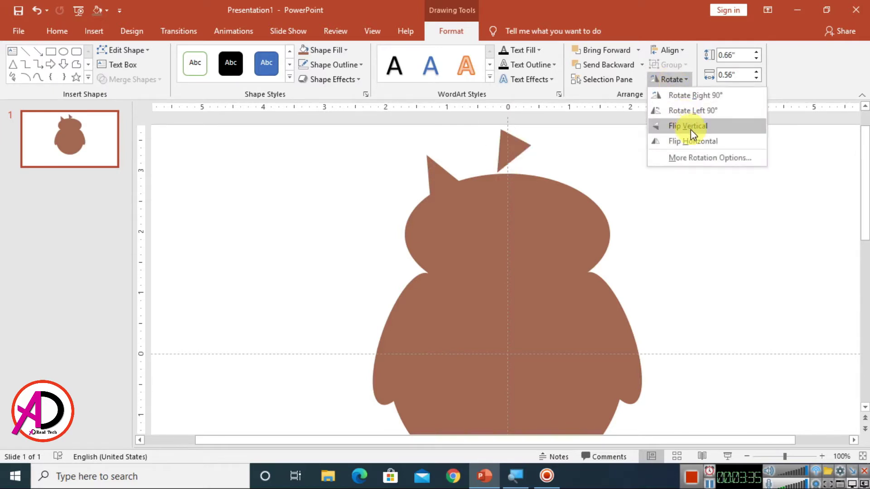
pyautogui.click(693, 141)
pyautogui.moveTo(505, 167); pyautogui.dragTo(551, 179)
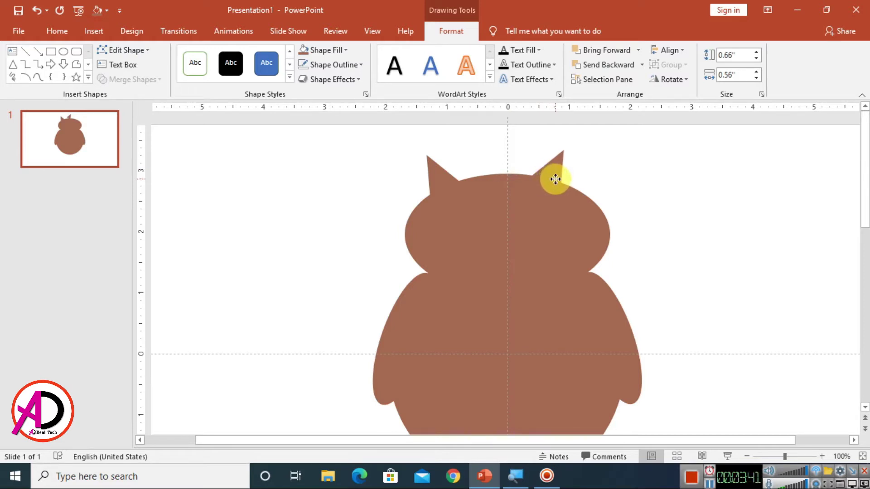
pyautogui.click(647, 199)
pyautogui.scroll(-3, 626, 213)
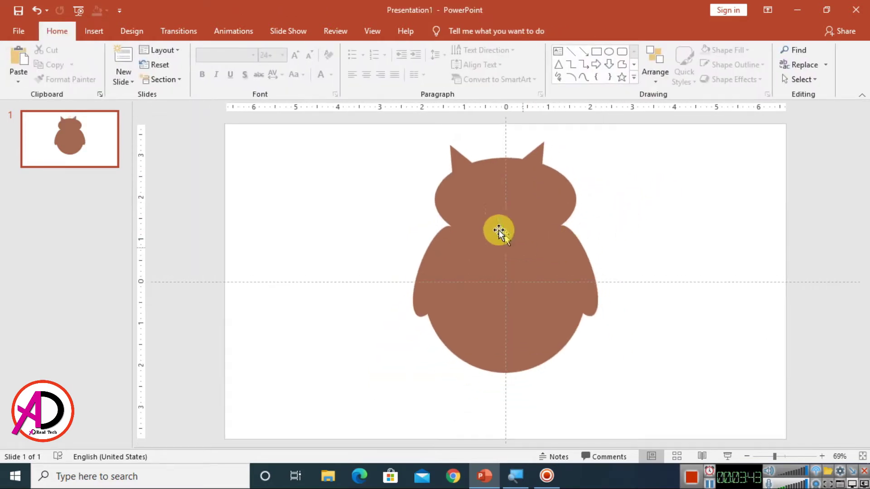
pyautogui.scroll(1, 533, 290)
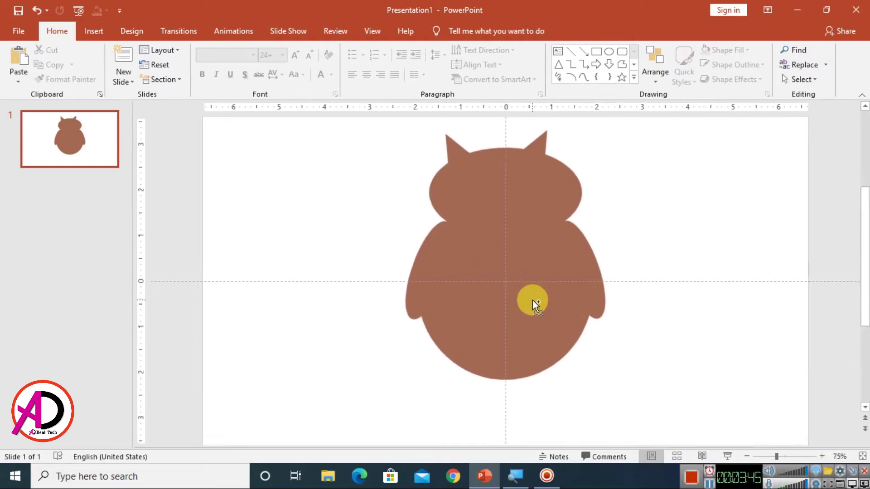
pyautogui.scroll(-1, 531, 300)
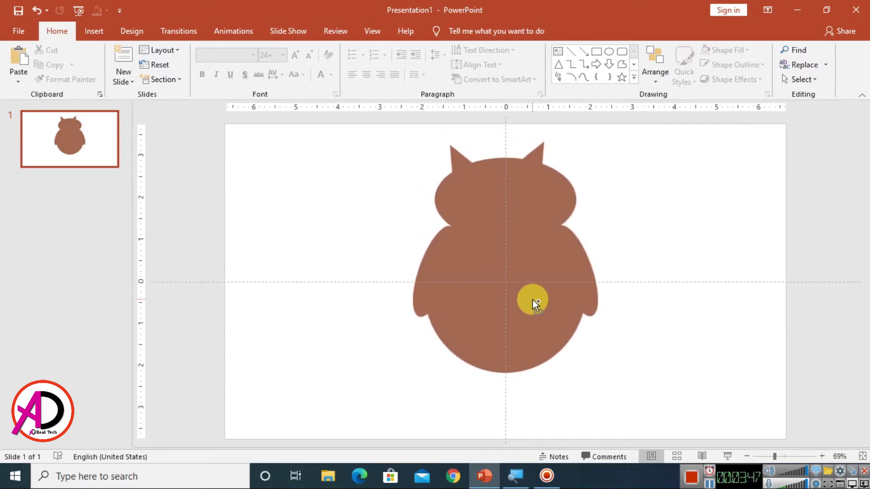
pyautogui.scroll(1, 532, 300)
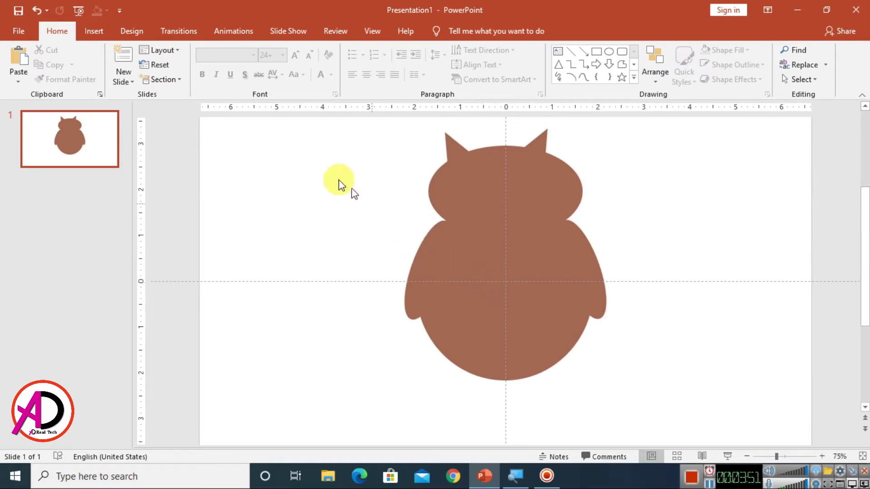
# Draw a blue oval, centre it on the body, and stretch its top to just below the head.
pyautogui.click(95, 33)
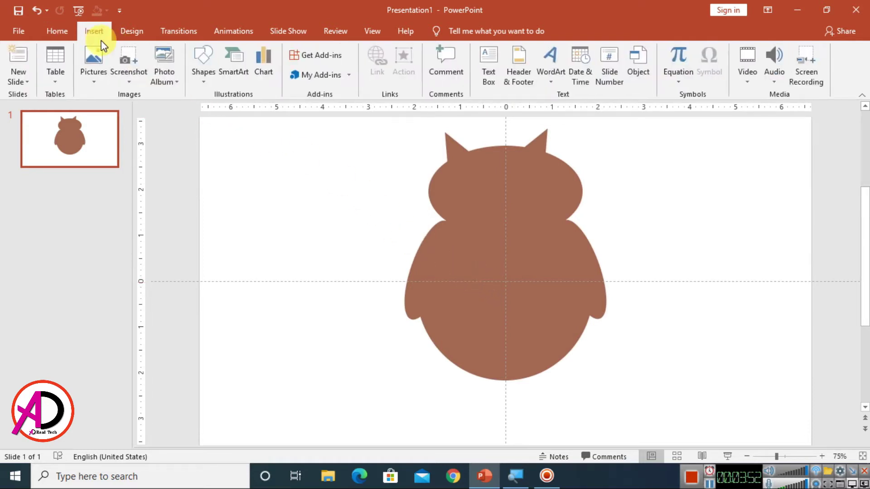
pyautogui.click(206, 70)
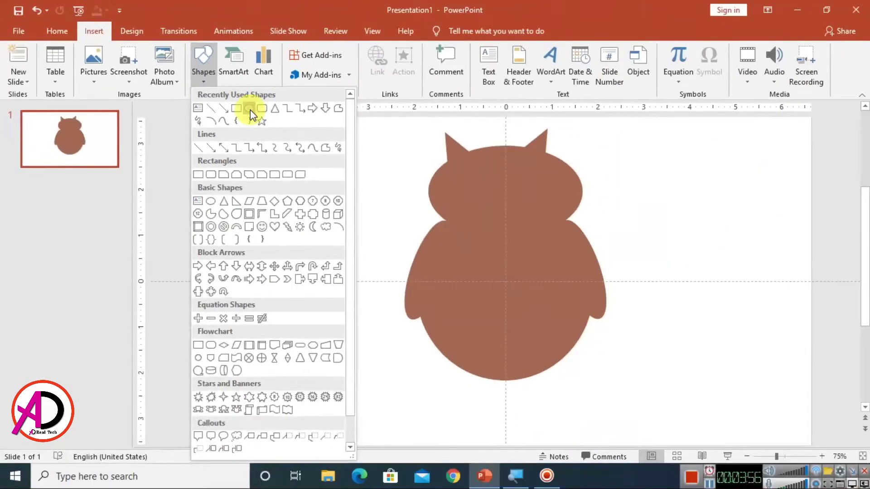
pyautogui.click(250, 109)
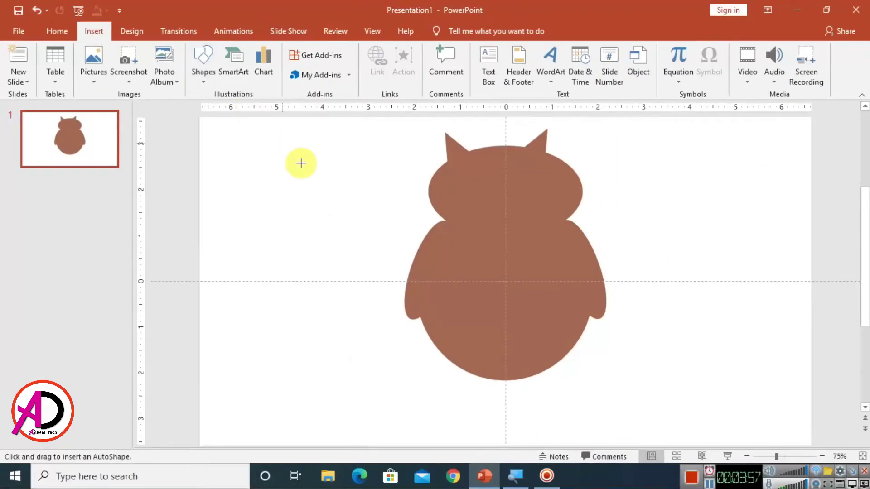
pyautogui.moveTo(322, 215)
pyautogui.mouseDown()
pyautogui.moveTo(397, 355)
pyautogui.moveTo(436, 365)
pyautogui.mouseUp()
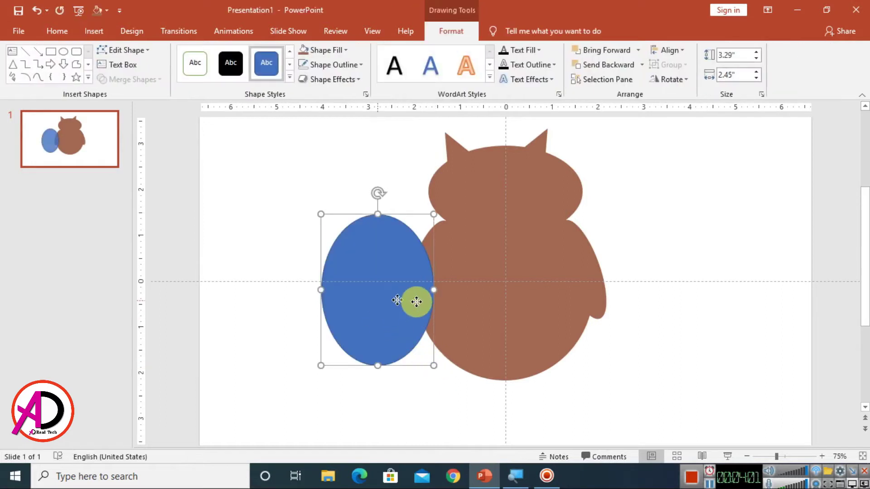
pyautogui.moveTo(413, 301); pyautogui.dragTo(505, 315)
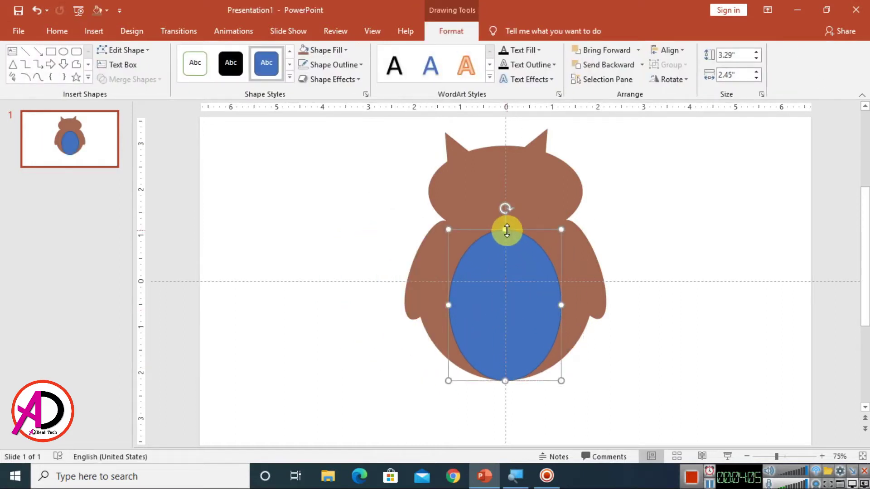
pyautogui.moveTo(505, 231); pyautogui.dragTo(507, 198)
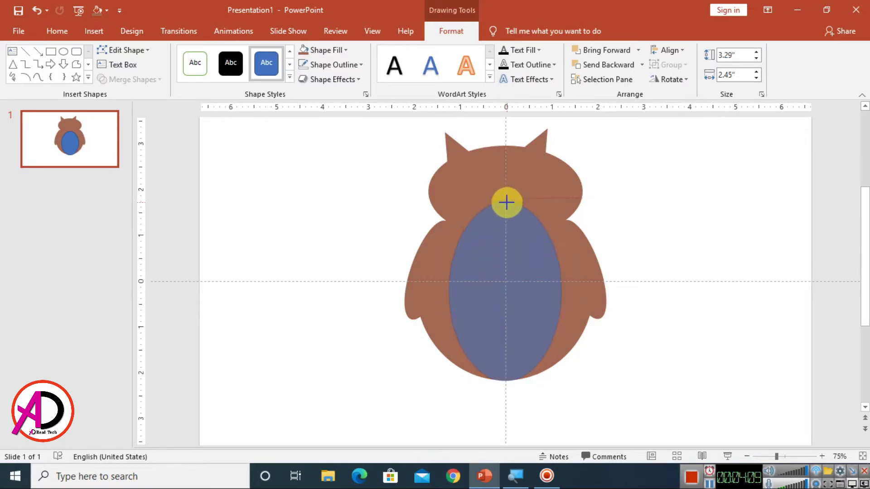
pyautogui.moveTo(506, 201); pyautogui.dragTo(508, 197)
pyautogui.click(738, 246)
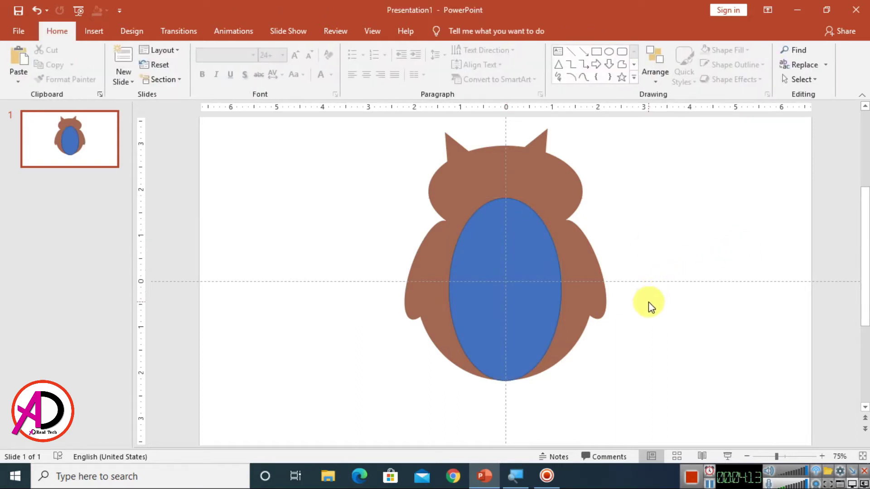
# Extend the belly oval's bottom to the body's base, about 4.14" by 2.45".
pyautogui.scroll(3, 648, 301)
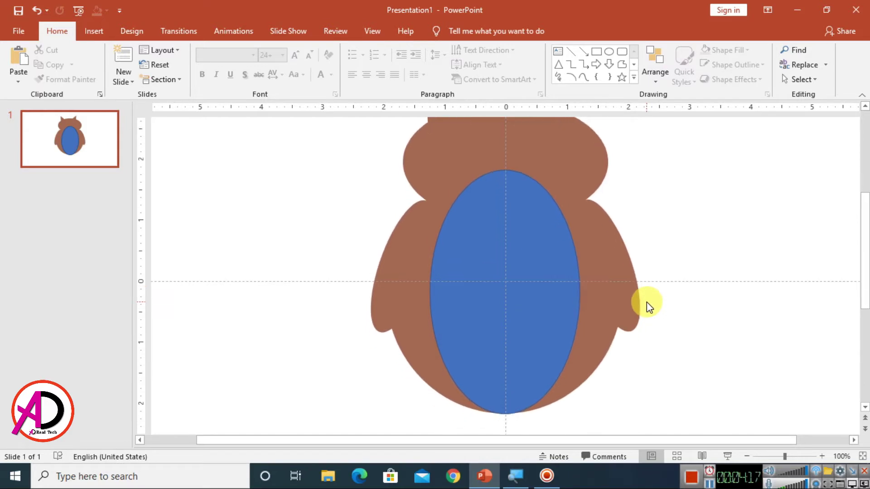
pyautogui.scroll(-3, 650, 306)
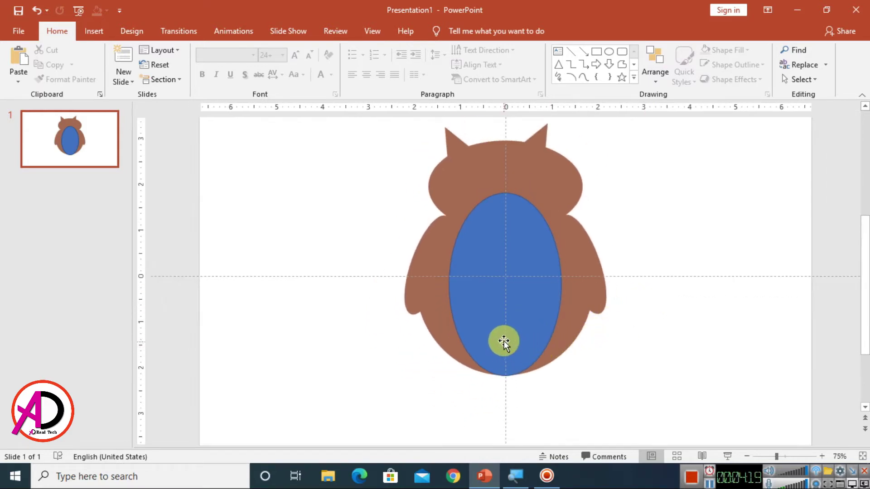
pyautogui.click(503, 341)
pyautogui.moveTo(502, 377); pyautogui.dragTo(503, 387)
pyautogui.click(651, 370)
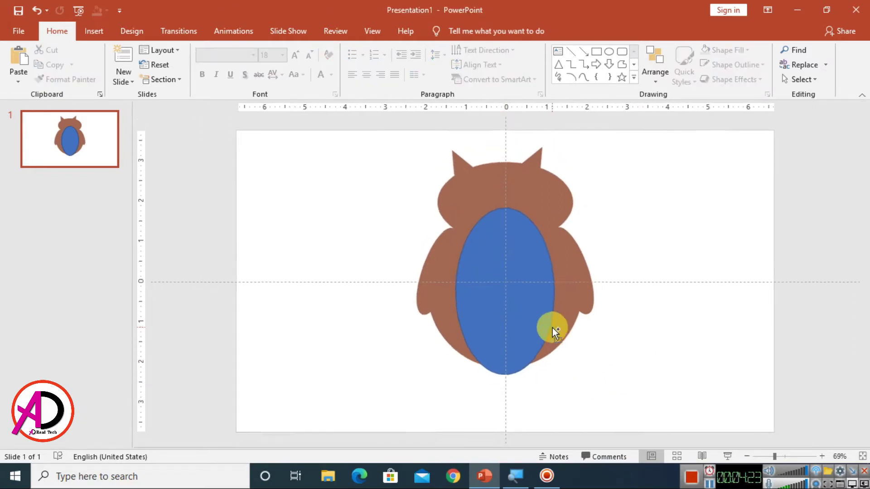
pyautogui.click(520, 298)
# Fill the belly oval with custom light cyan RGB 110, 254, 230 (#6EFEE6) and remove its outline.
pyautogui.click(448, 31)
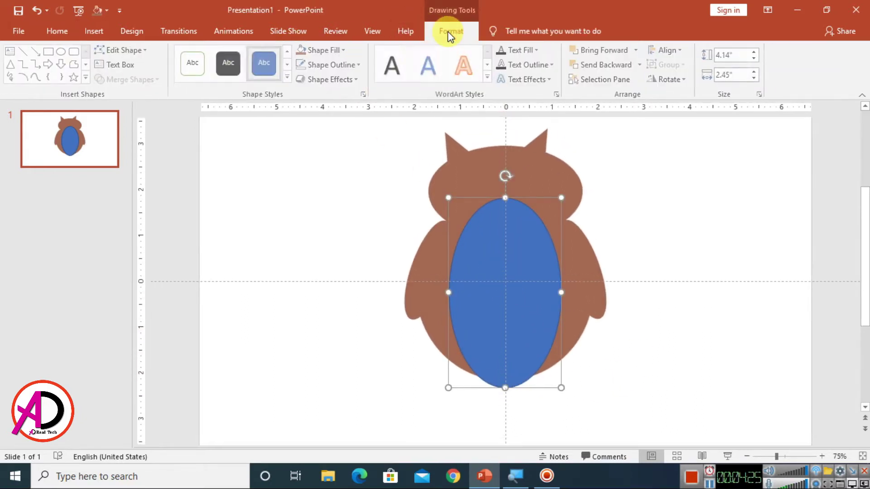
pyautogui.click(338, 52)
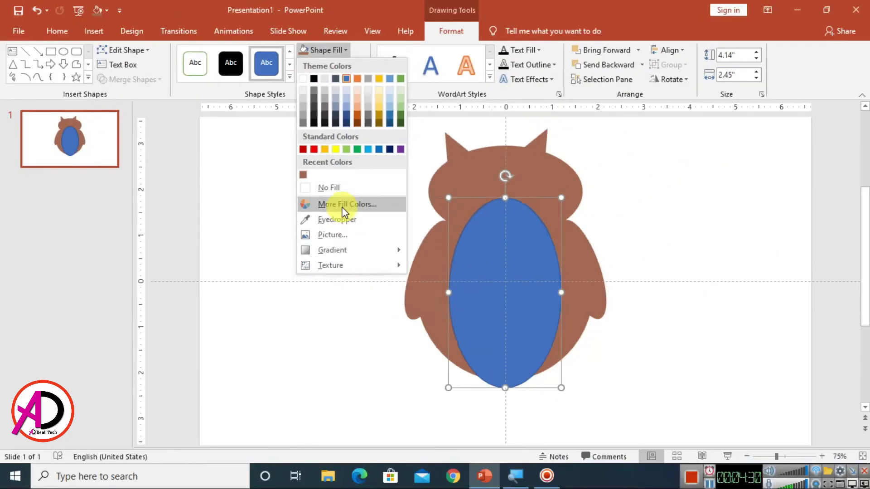
pyautogui.click(343, 204)
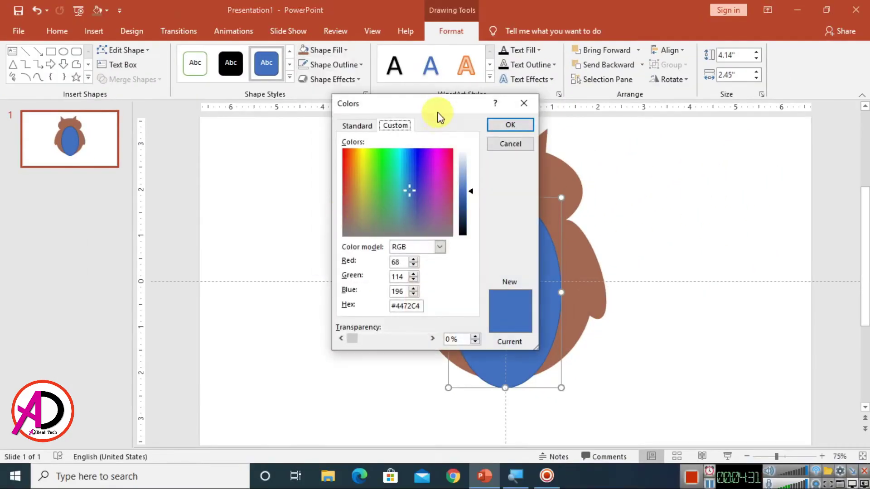
pyautogui.moveTo(437, 105); pyautogui.dragTo(400, 110)
pyautogui.moveTo(374, 189); pyautogui.dragTo(360, 161)
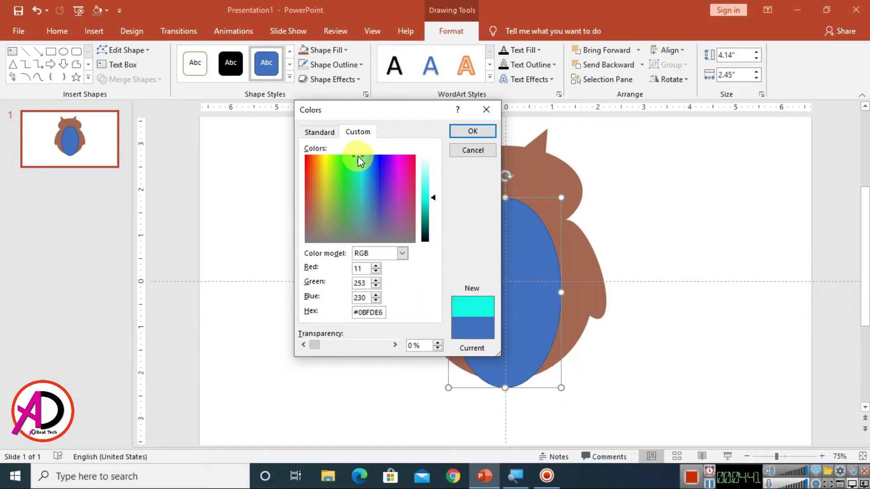
pyautogui.moveTo(360, 161); pyautogui.dragTo(360, 156)
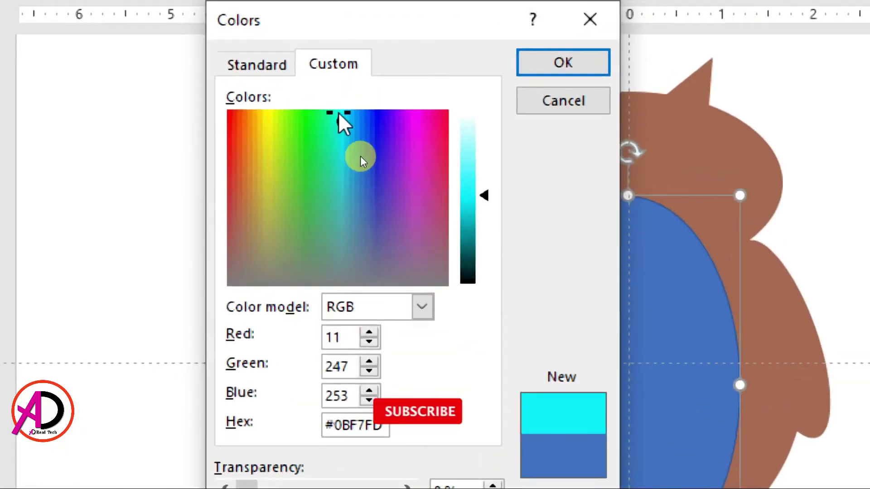
pyautogui.moveTo(360, 156); pyautogui.dragTo(357, 157)
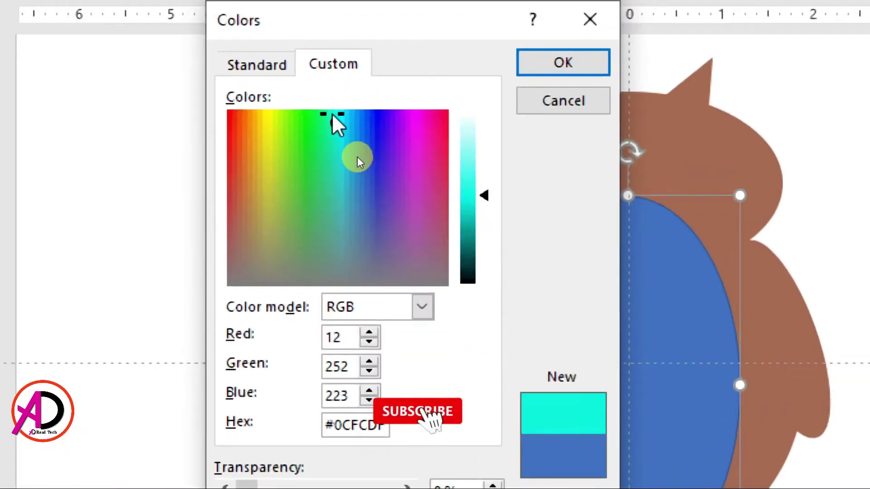
pyautogui.moveTo(333, 115); pyautogui.dragTo(330, 114)
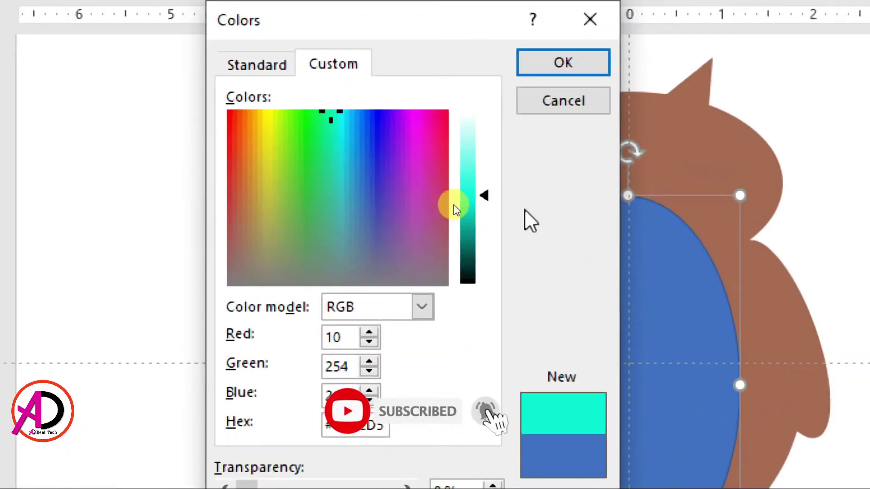
pyautogui.moveTo(479, 195); pyautogui.dragTo(477, 162)
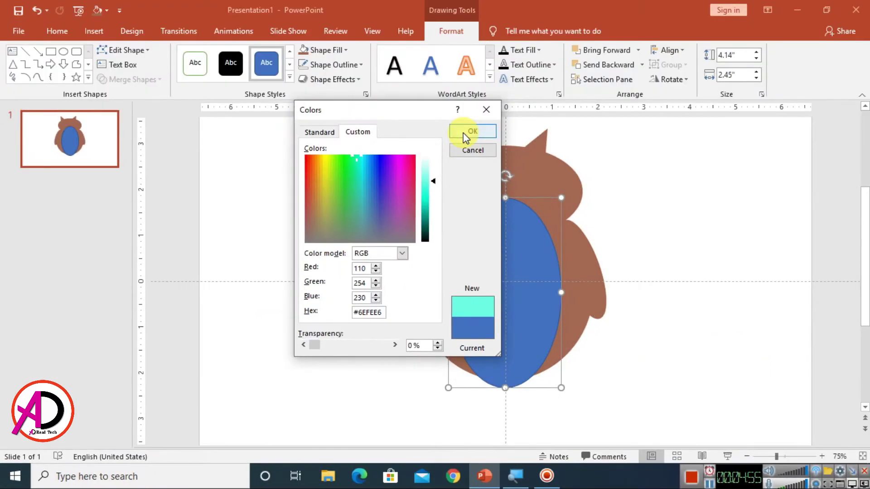
pyautogui.click(548, 66)
pyautogui.click(341, 64)
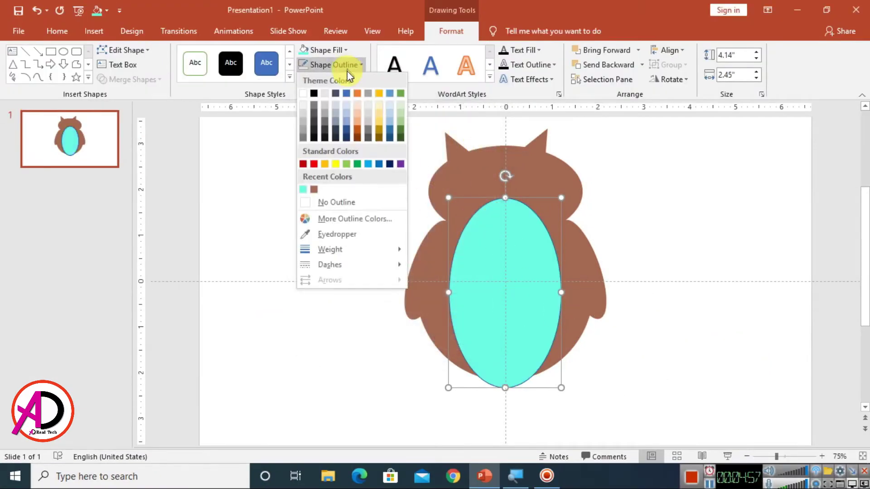
pyautogui.click(336, 203)
# Draw a small circle, move it onto the owl's head and fill it with the same cyan.
pyautogui.click(668, 254)
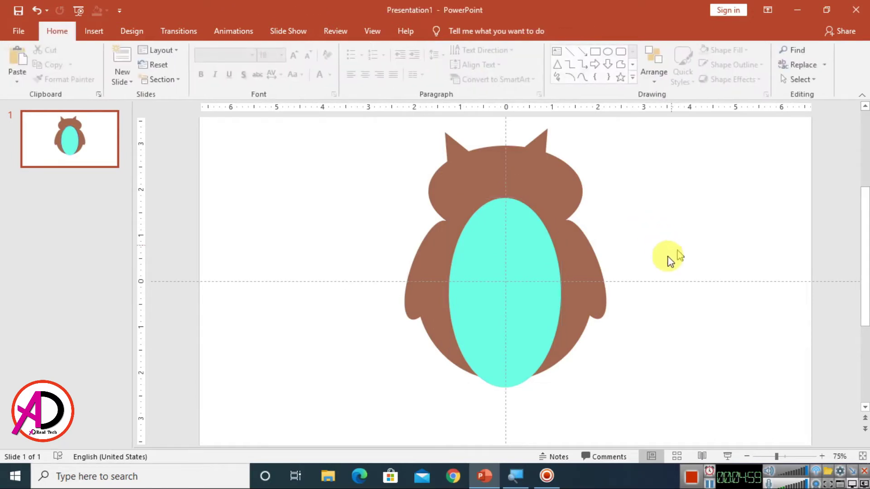
pyautogui.click(94, 31)
pyautogui.click(204, 63)
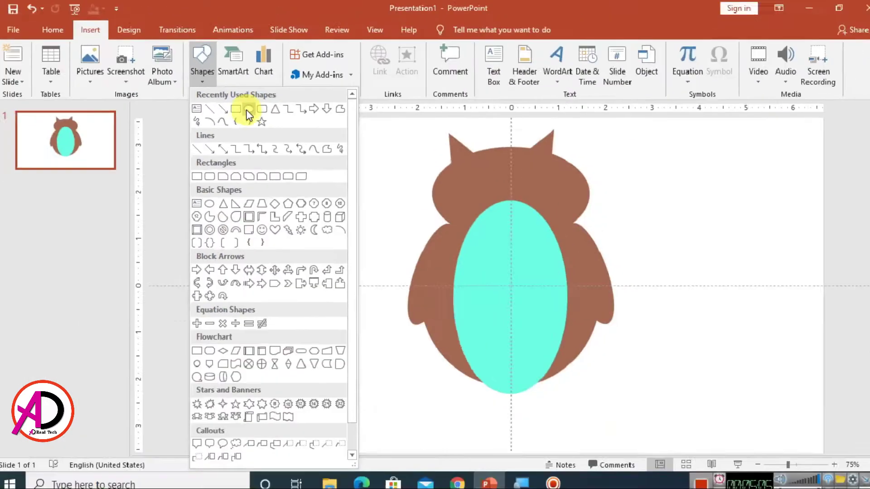
pyautogui.click(248, 109)
pyautogui.moveTo(307, 246); pyautogui.dragTo(319, 262)
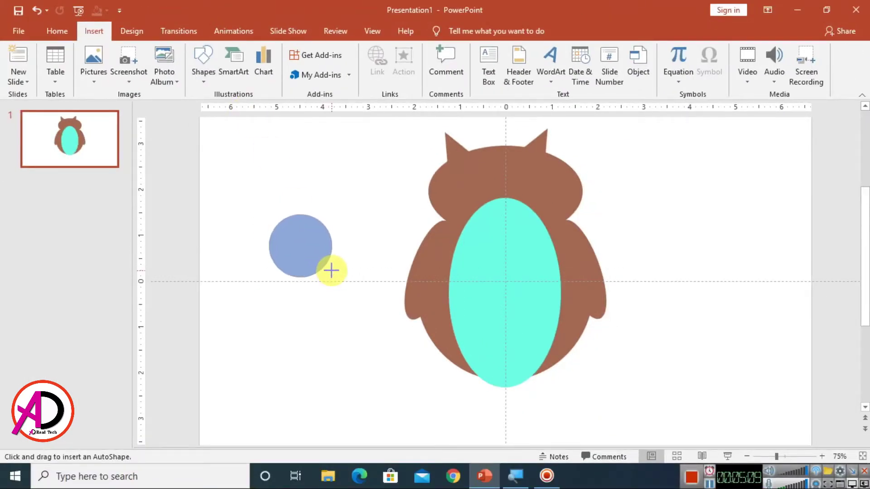
pyautogui.moveTo(317, 262)
pyautogui.mouseDown()
pyautogui.moveTo(333, 272)
pyautogui.moveTo(481, 201)
pyautogui.mouseUp()
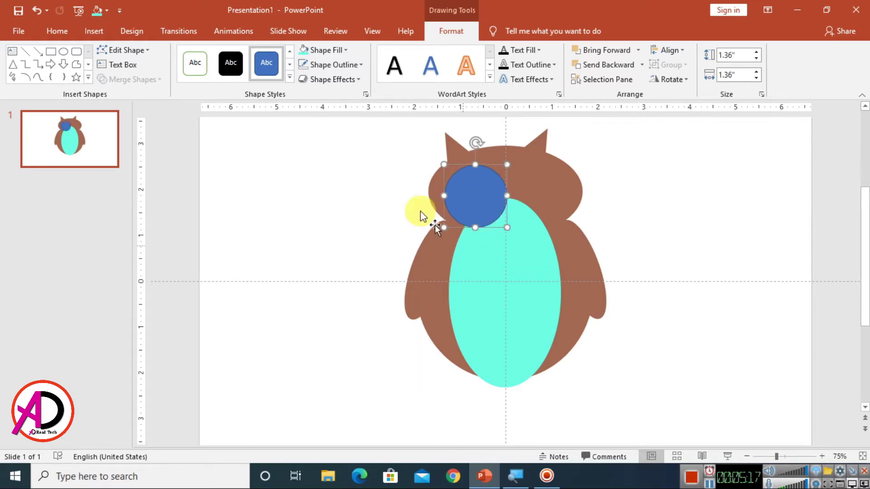
pyautogui.click(304, 51)
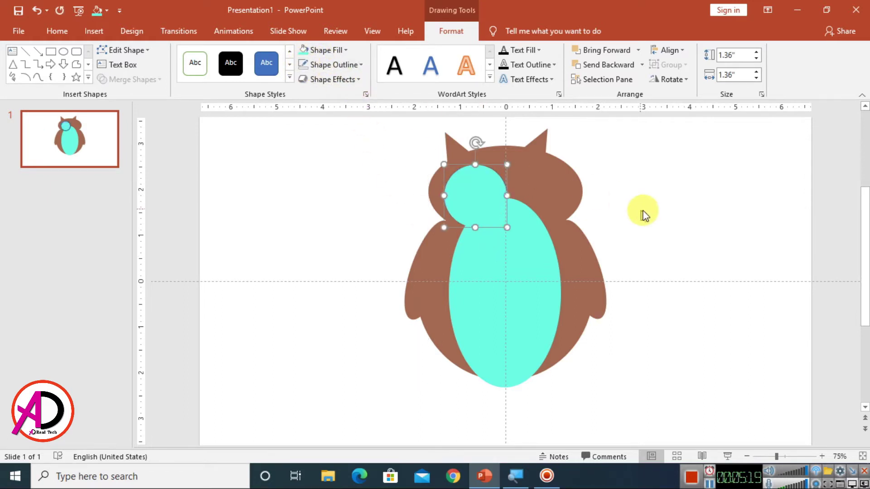
pyautogui.click(675, 234)
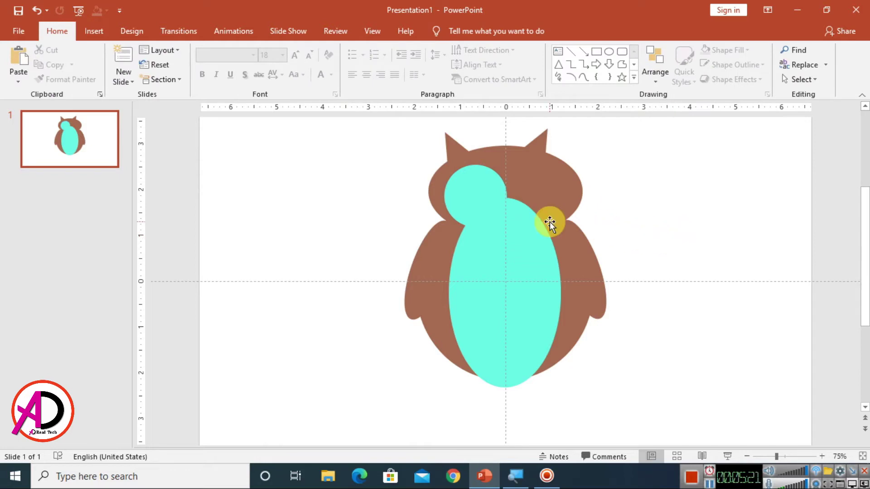
# Resize the cyan circle and set a matching circle beside it, touching at the centre.
pyautogui.scroll(3, 617, 288)
pyautogui.scroll(2, 634, 287)
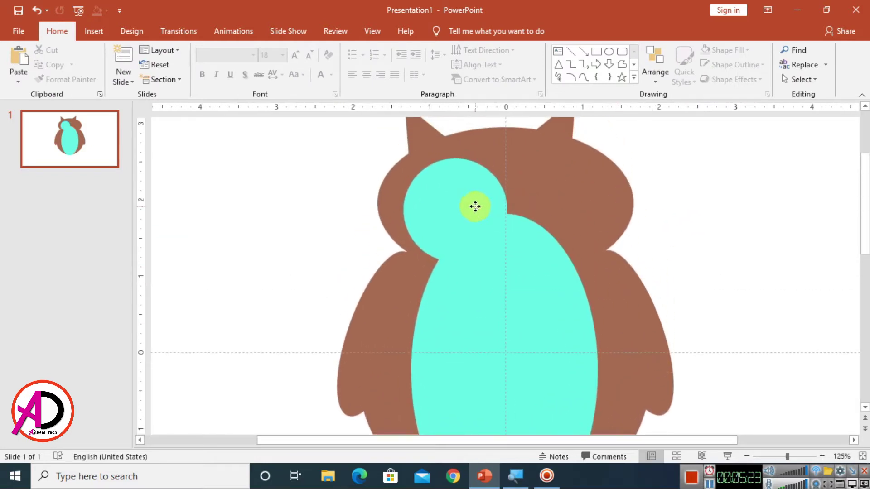
pyautogui.click(474, 205)
pyautogui.moveTo(509, 155); pyautogui.dragTo(497, 163)
pyautogui.moveTo(460, 202); pyautogui.dragTo(463, 199)
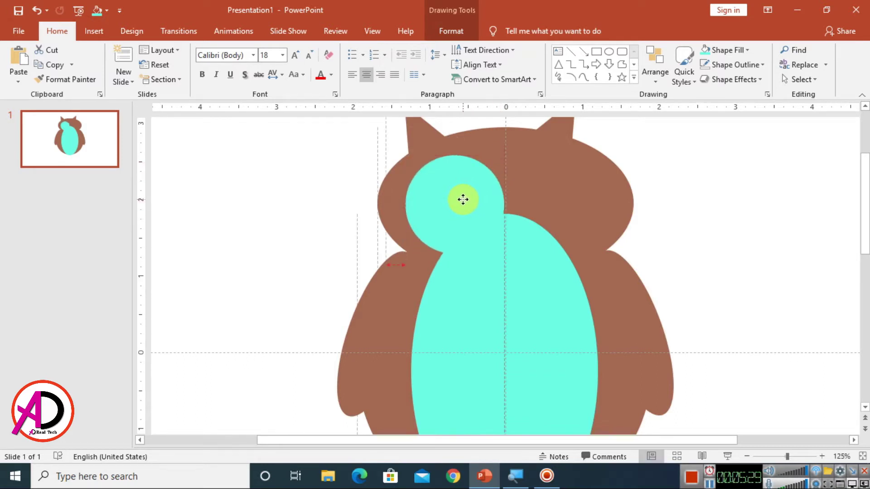
pyautogui.moveTo(463, 199)
pyautogui.mouseDown()
pyautogui.moveTo(488, 226)
pyautogui.moveTo(568, 198)
pyautogui.mouseUp()
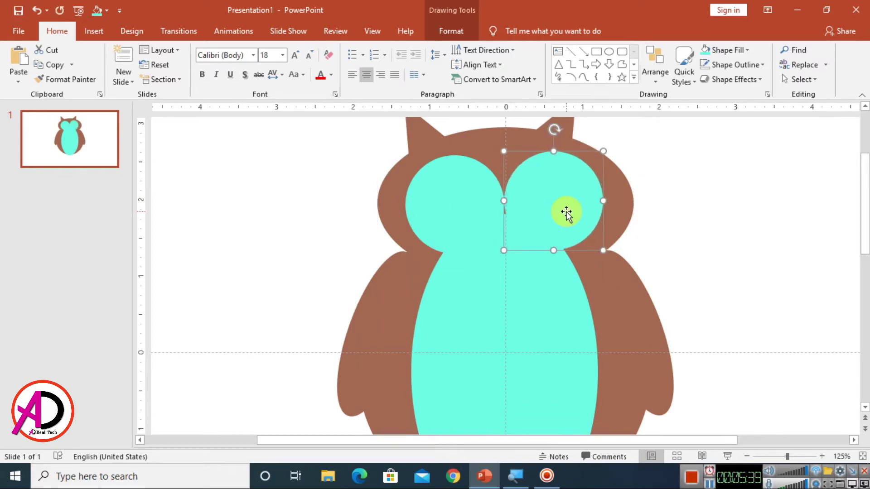
pyautogui.press('Right')
pyautogui.click(469, 206)
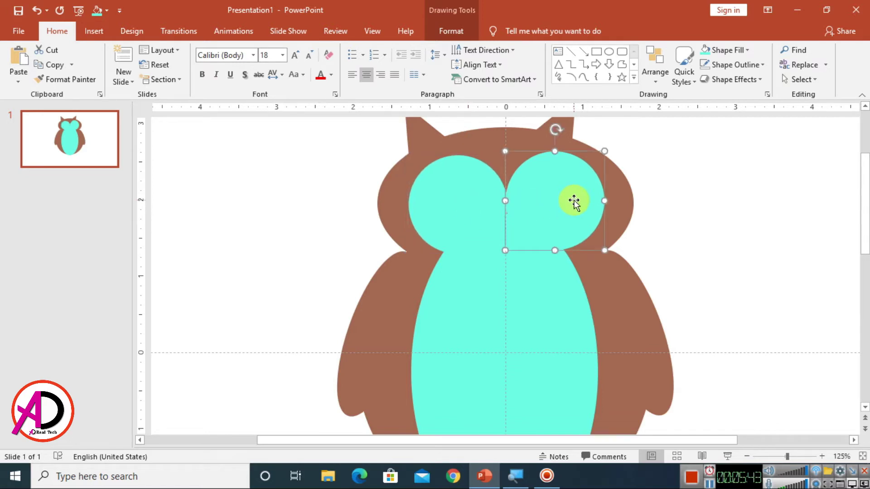
pyautogui.click(723, 227)
pyautogui.scroll(-5, 615, 258)
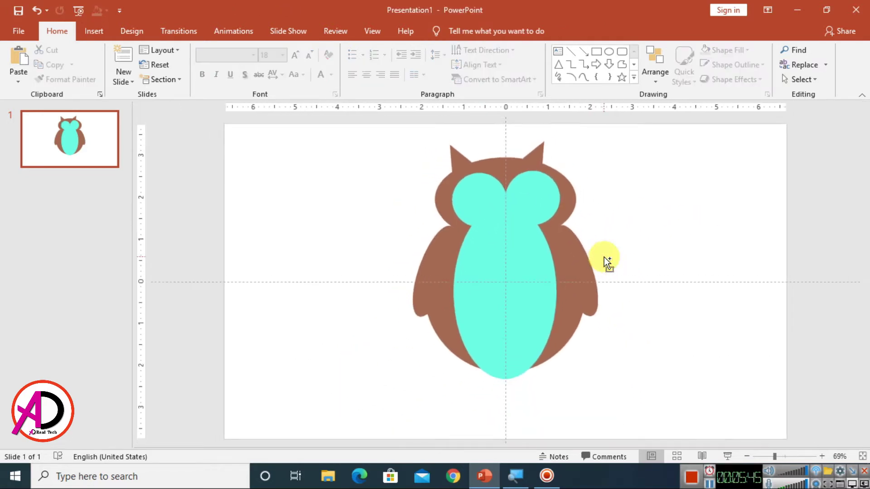
pyautogui.scroll(3, 602, 261)
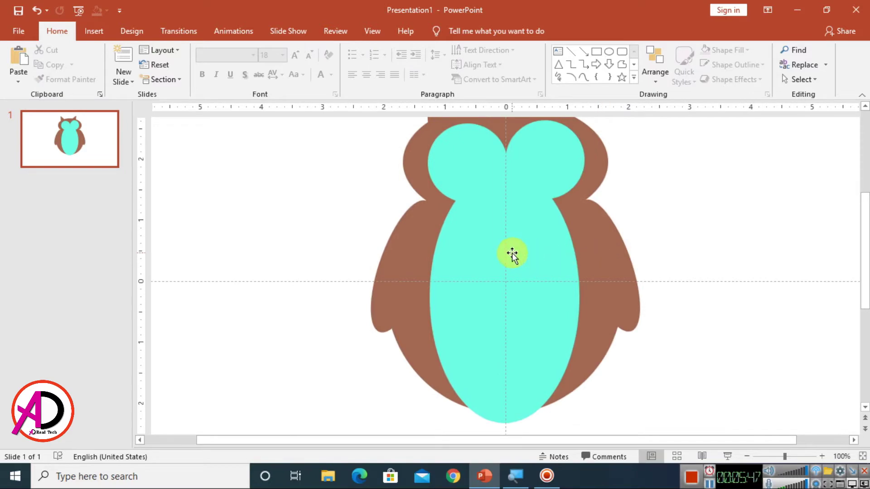
# Paste a copy of the eye circle, fill it white, and fit it inside the left eye patch.
pyautogui.click(466, 177)
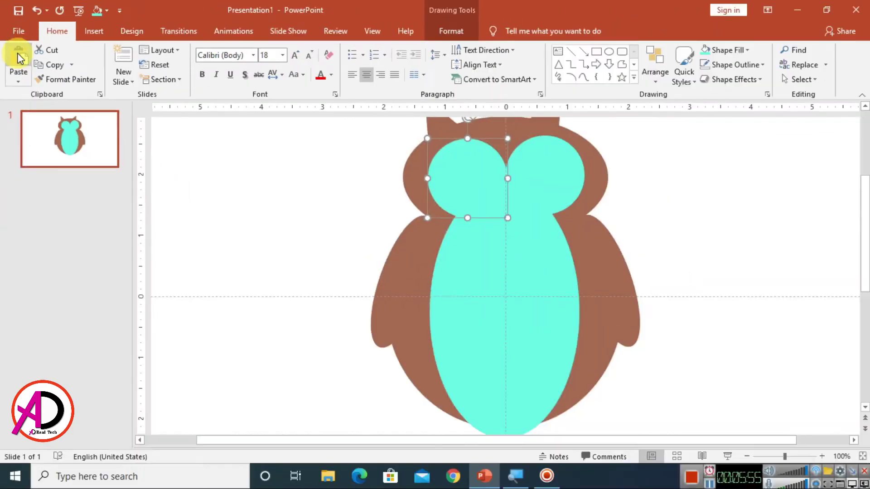
pyautogui.click(19, 58)
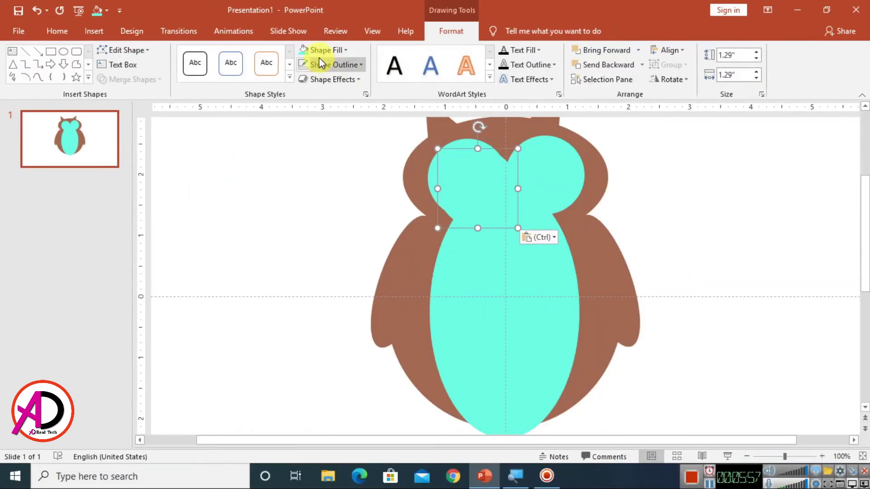
pyautogui.click(327, 52)
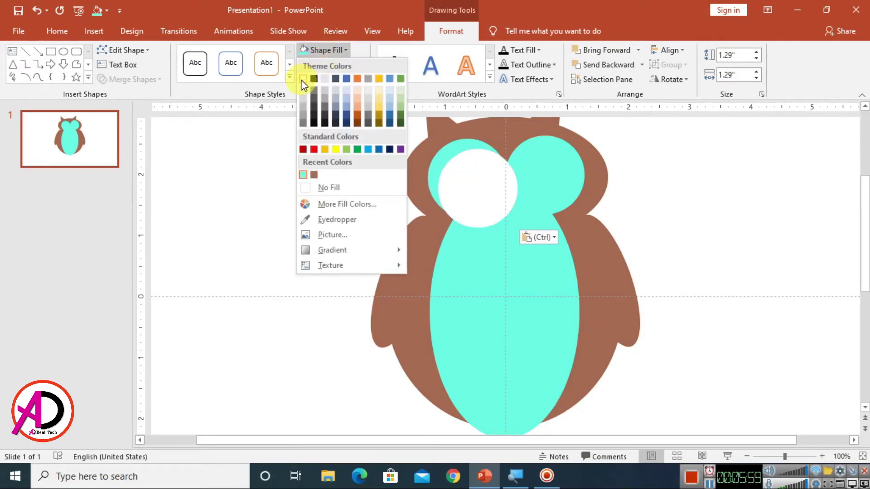
pyautogui.click(307, 78)
pyautogui.moveTo(517, 229); pyautogui.dragTo(501, 218)
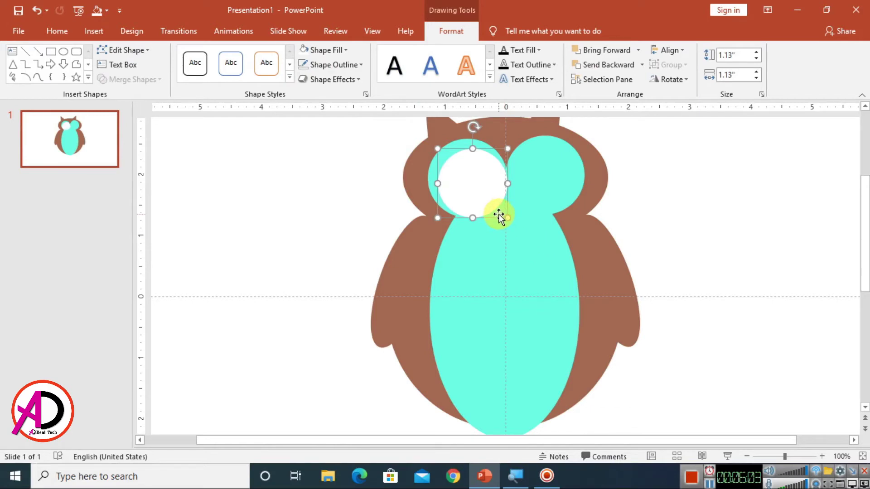
pyautogui.scroll(5, 514, 266)
pyautogui.moveTo(524, 274); pyautogui.dragTo(526, 277)
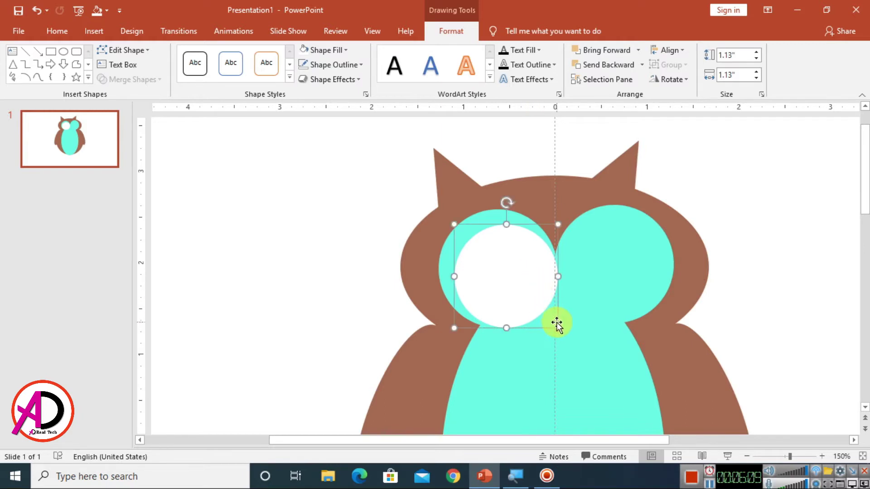
pyautogui.moveTo(506, 327); pyautogui.dragTo(505, 328)
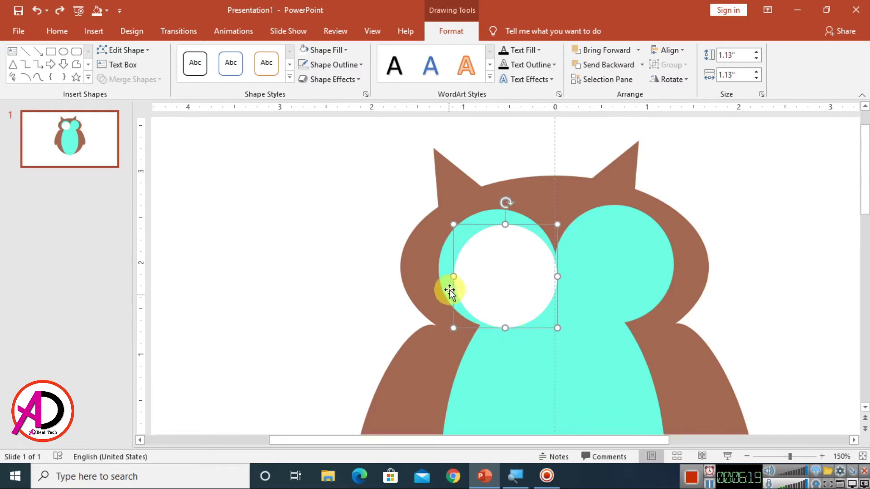
pyautogui.moveTo(452, 277); pyautogui.dragTo(449, 277)
pyautogui.click(766, 297)
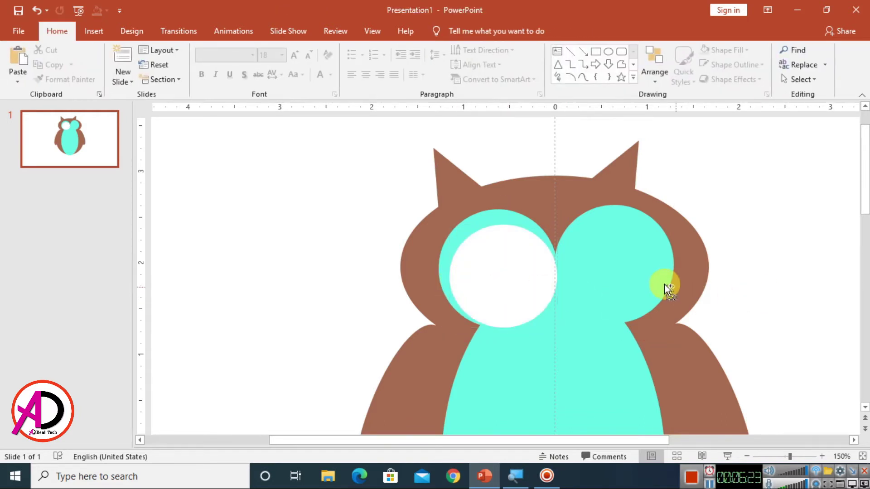
pyautogui.scroll(-5, 661, 284)
pyautogui.scroll(3, 658, 287)
pyautogui.scroll(2, 654, 287)
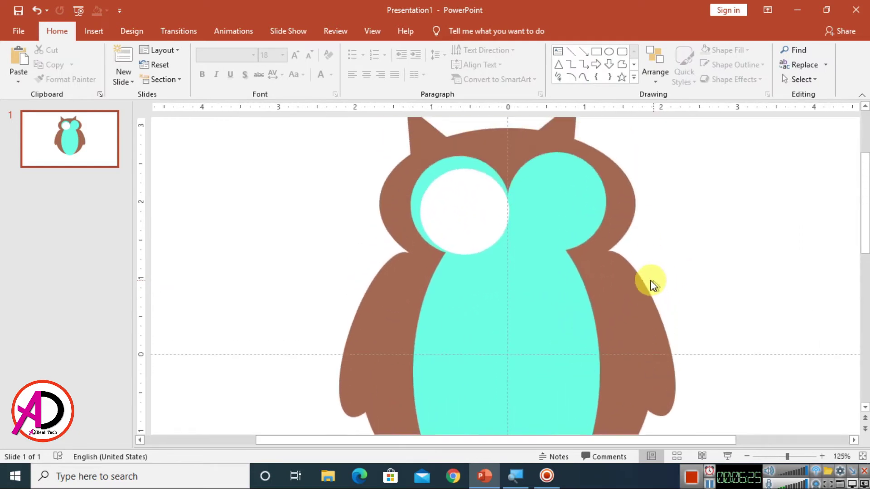
# Copy the white eye circle into the right eye patch.
pyautogui.click(439, 189)
pyautogui.click(50, 65)
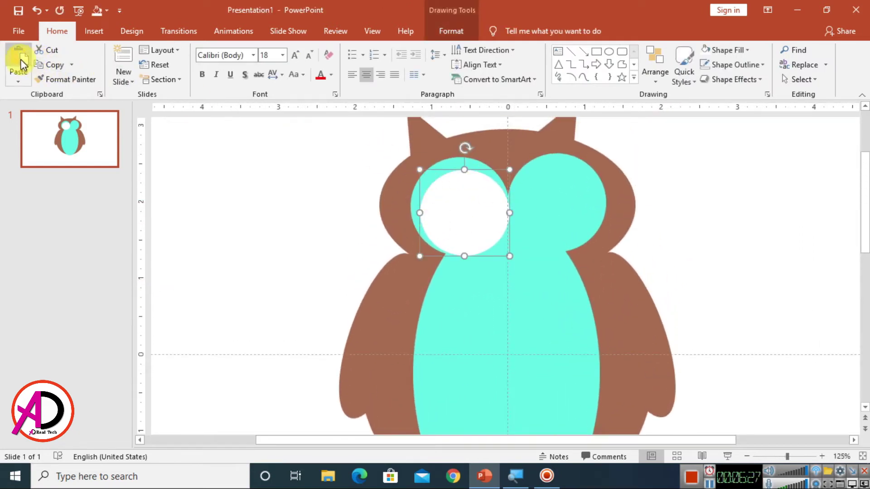
pyautogui.click(18, 57)
pyautogui.moveTo(469, 213)
pyautogui.mouseDown()
pyautogui.moveTo(556, 227)
pyautogui.moveTo(562, 211)
pyautogui.mouseUp()
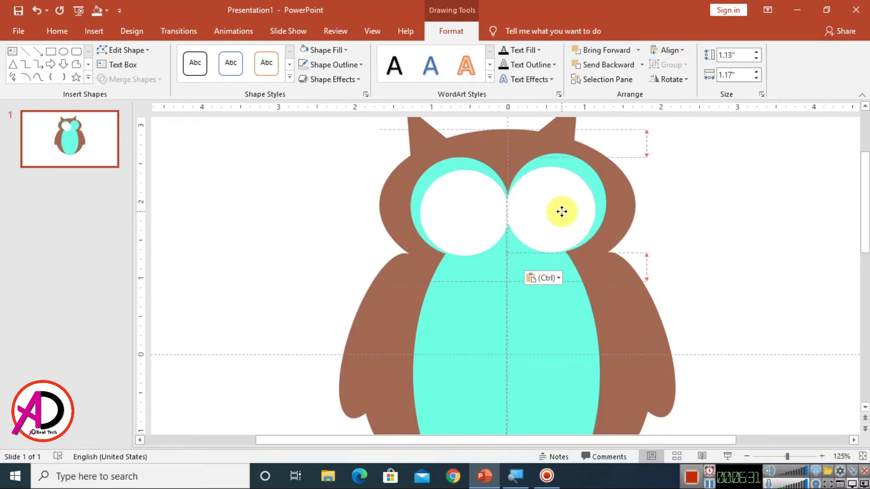
pyautogui.click(757, 268)
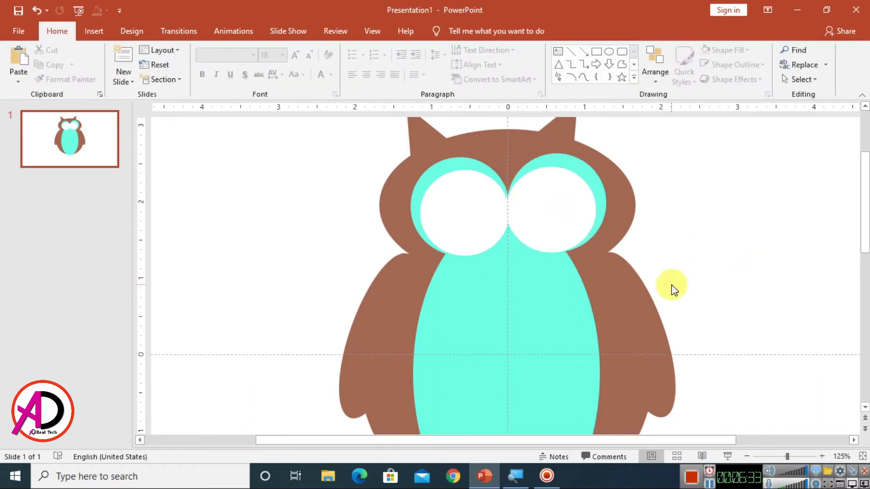
pyautogui.click(94, 29)
pyautogui.click(202, 64)
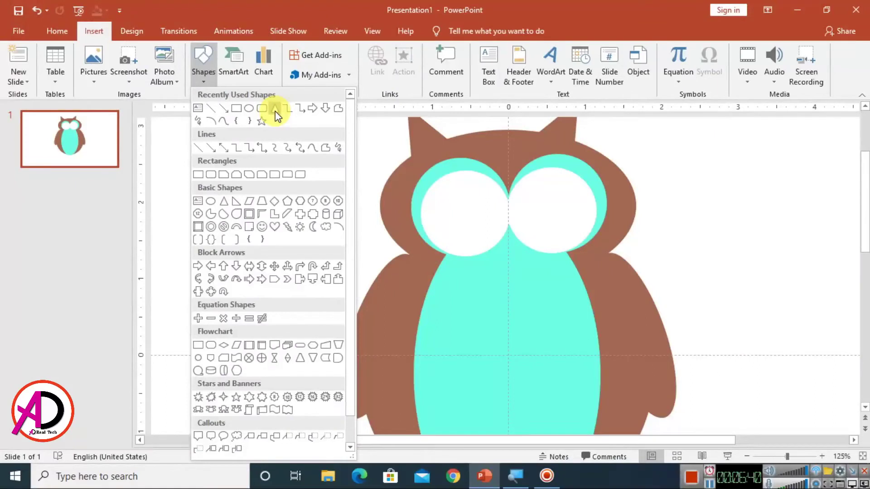
# Draw a small triangle filled custom orange #FC5918 with no outline.
pyautogui.click(275, 110)
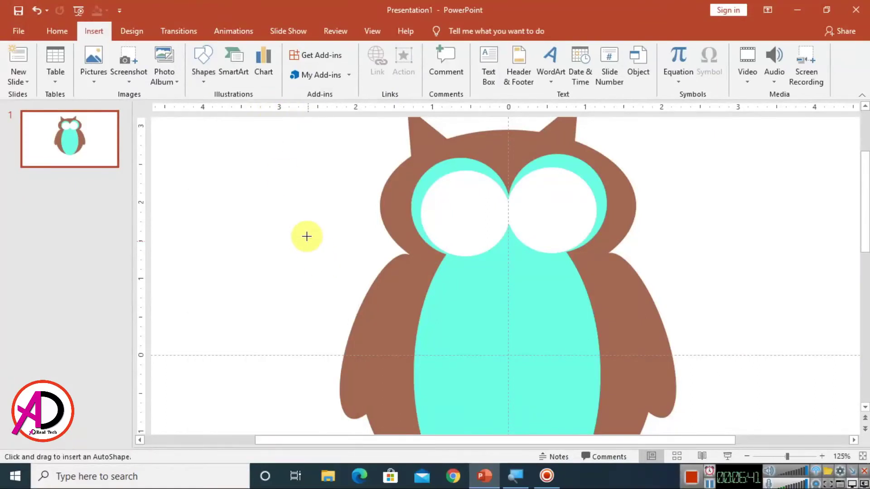
pyautogui.moveTo(306, 234); pyautogui.dragTo(339, 273)
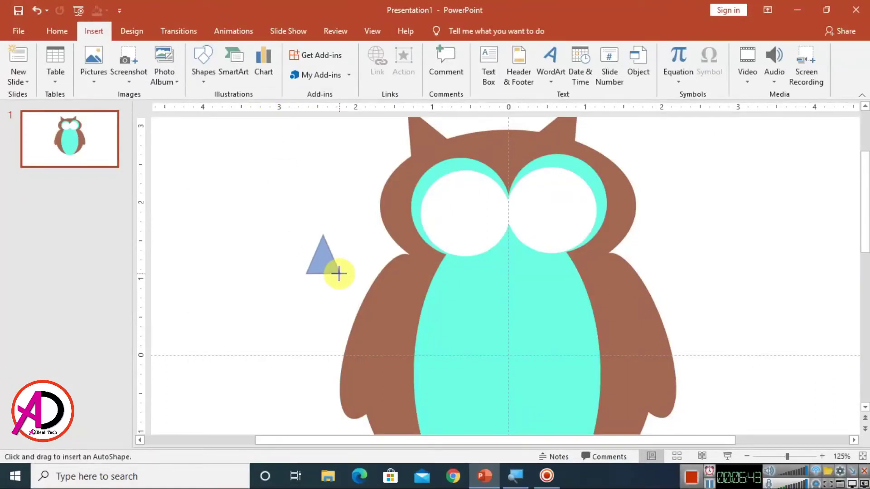
pyautogui.click(324, 50)
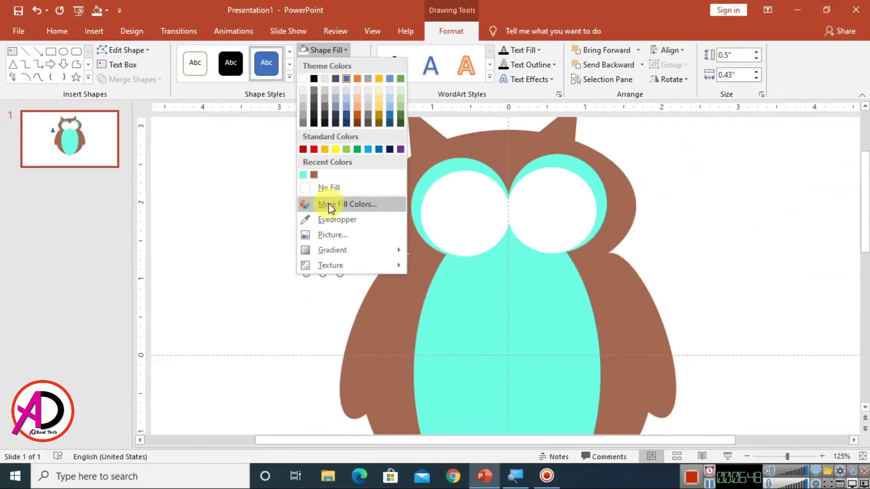
pyautogui.click(328, 204)
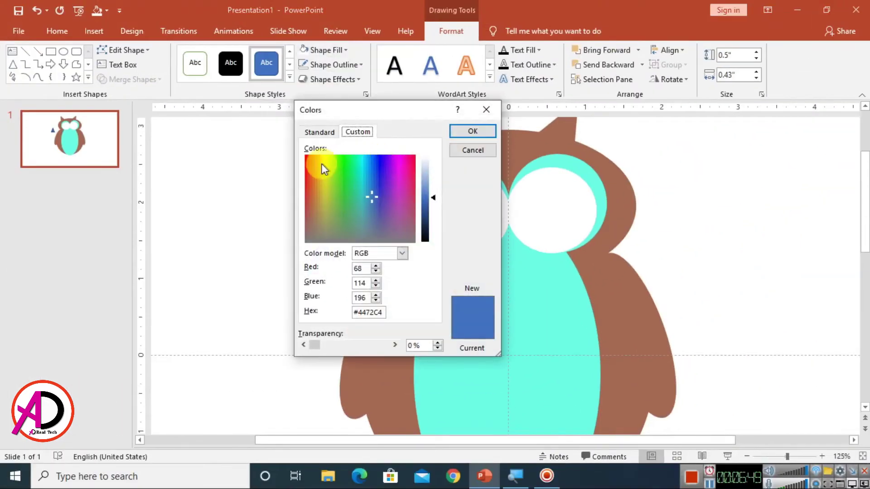
pyautogui.click(310, 157)
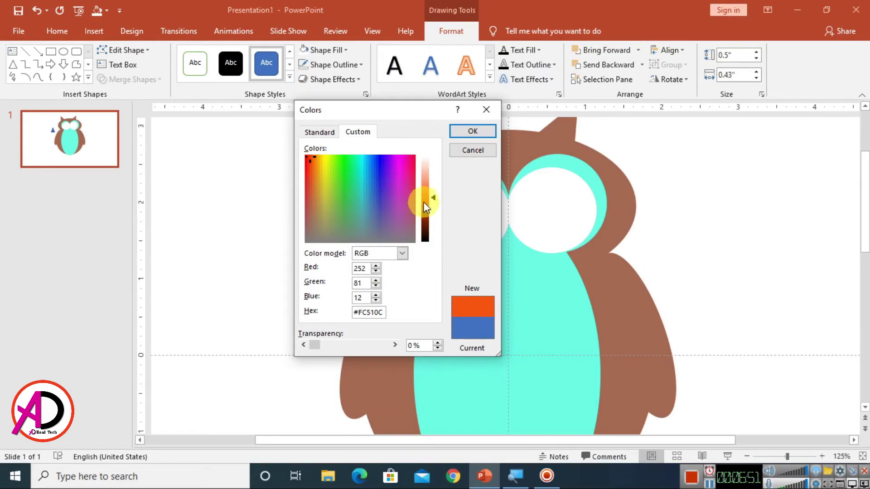
pyautogui.moveTo(433, 201); pyautogui.dragTo(433, 199)
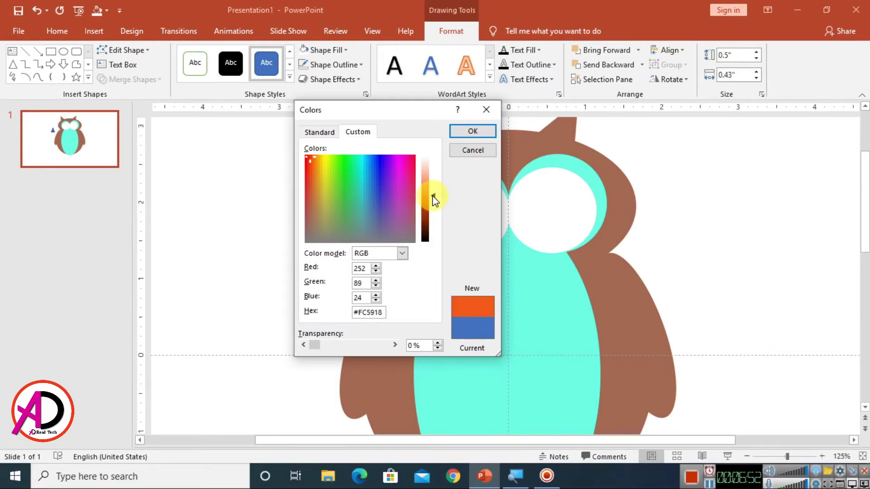
pyautogui.click(473, 132)
pyautogui.click(346, 69)
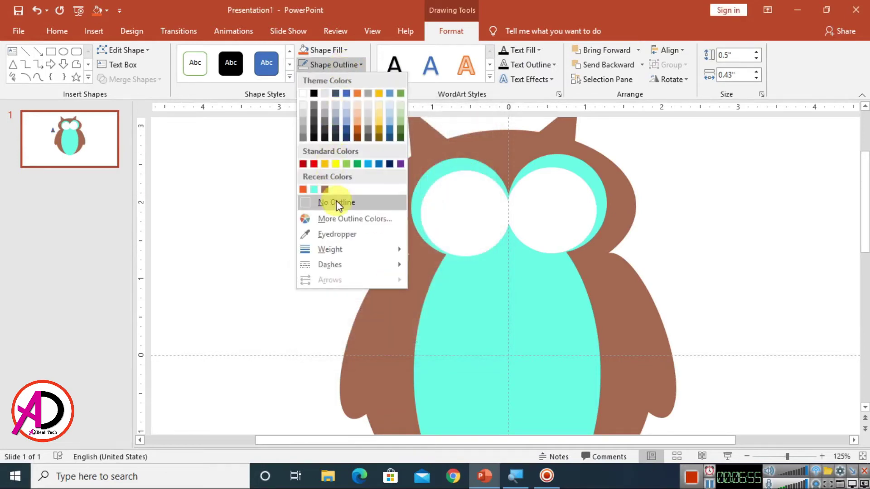
pyautogui.click(328, 202)
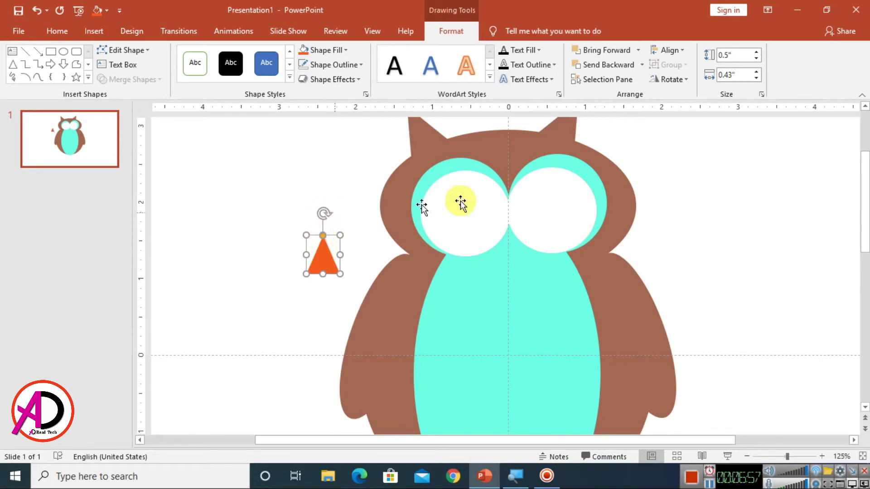
# Flip the triangle to point downward and place it between the eyes as a slightly enlarged beak.
pyautogui.click(678, 77)
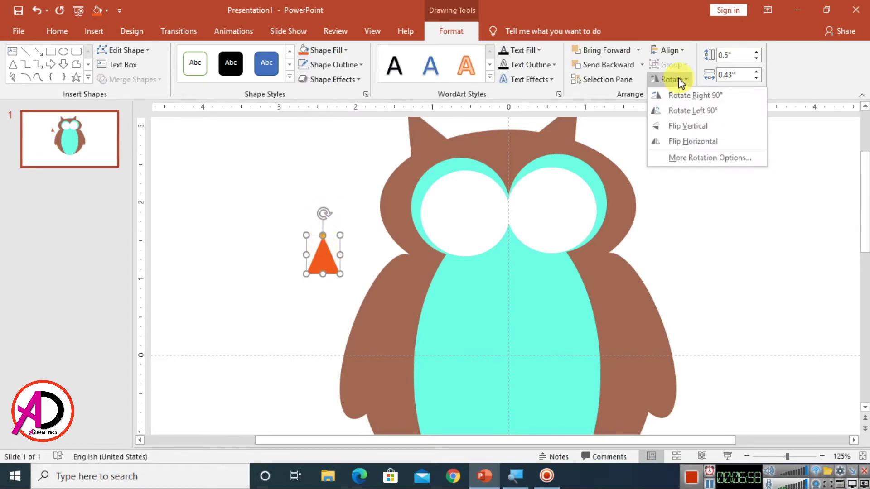
pyautogui.click(687, 127)
pyautogui.moveTo(328, 252); pyautogui.dragTo(510, 240)
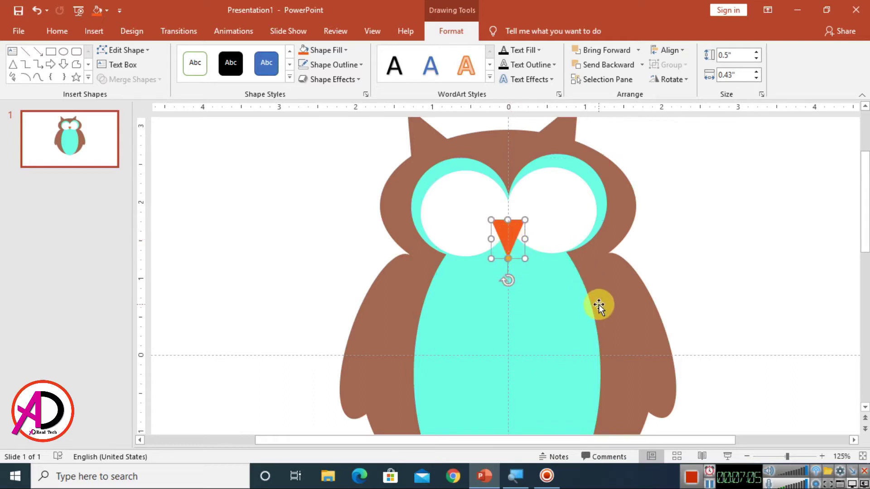
pyautogui.scroll(-1, 599, 306)
pyautogui.moveTo(524, 228); pyautogui.dragTo(530, 243)
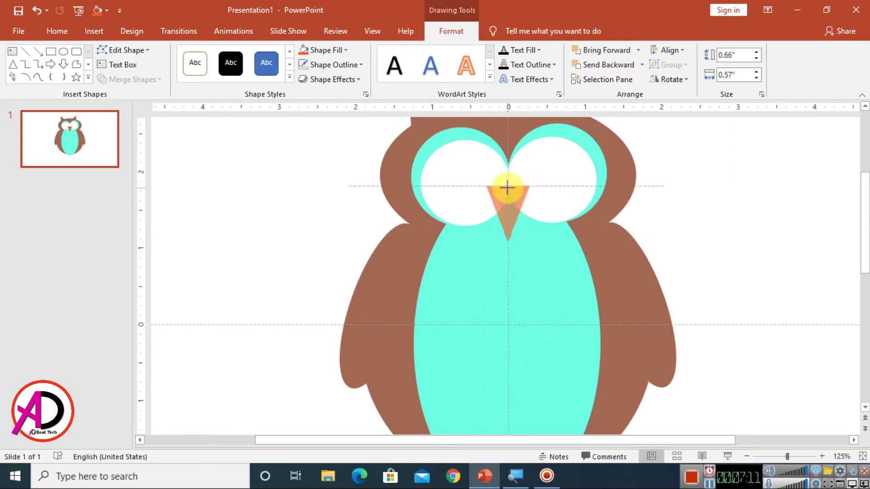
pyautogui.click(738, 246)
pyautogui.scroll(1, 651, 249)
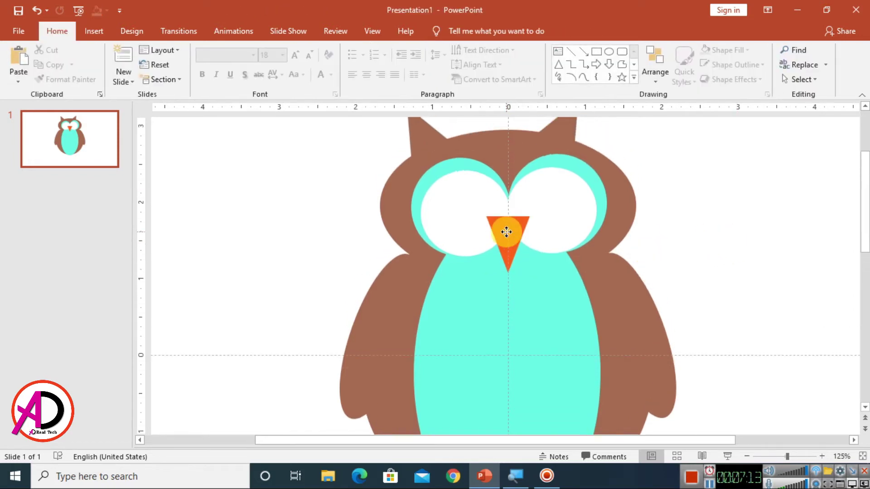
# Send the beak backward so it sits behind the white eye circles.
pyautogui.click(504, 231)
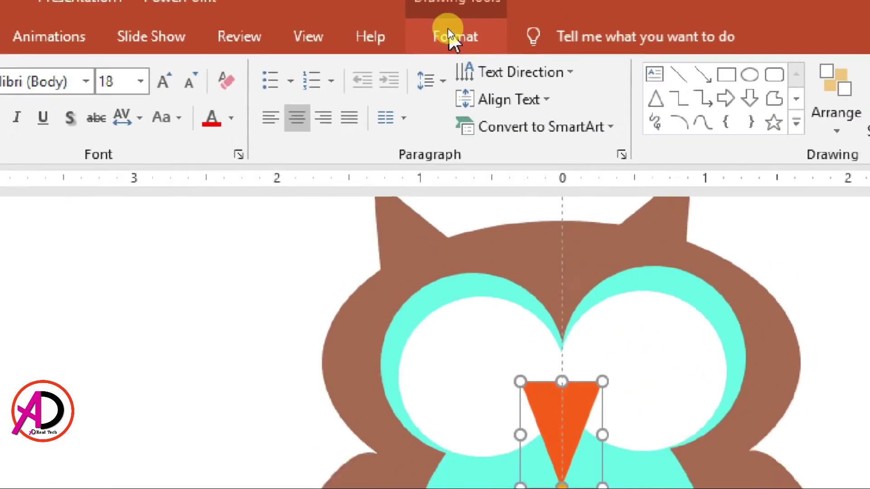
pyautogui.click(447, 31)
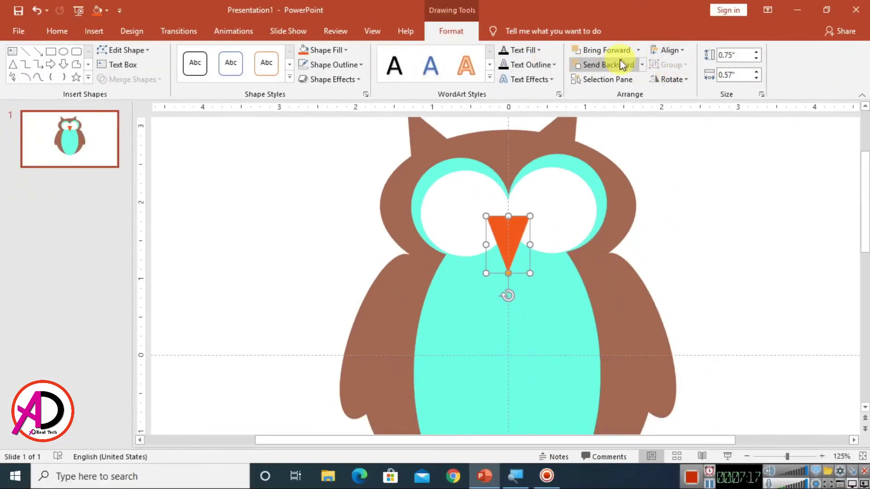
pyautogui.click(610, 67)
pyautogui.click(732, 253)
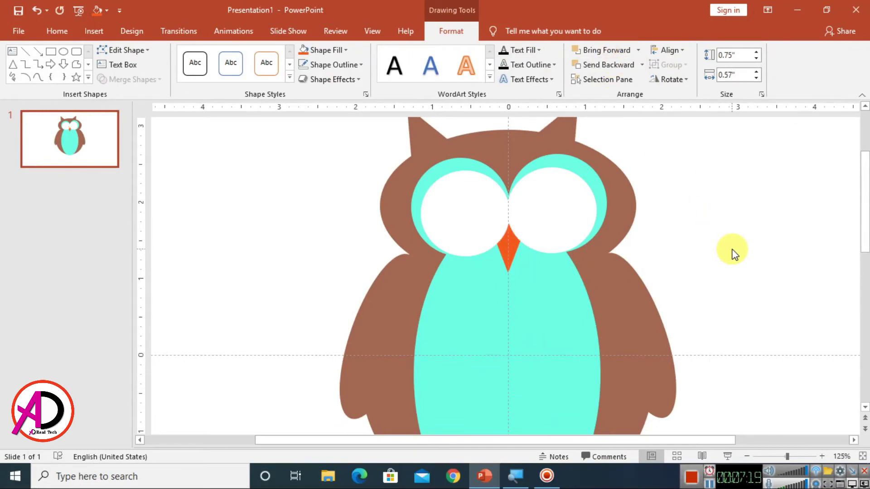
pyautogui.scroll(-5, 655, 257)
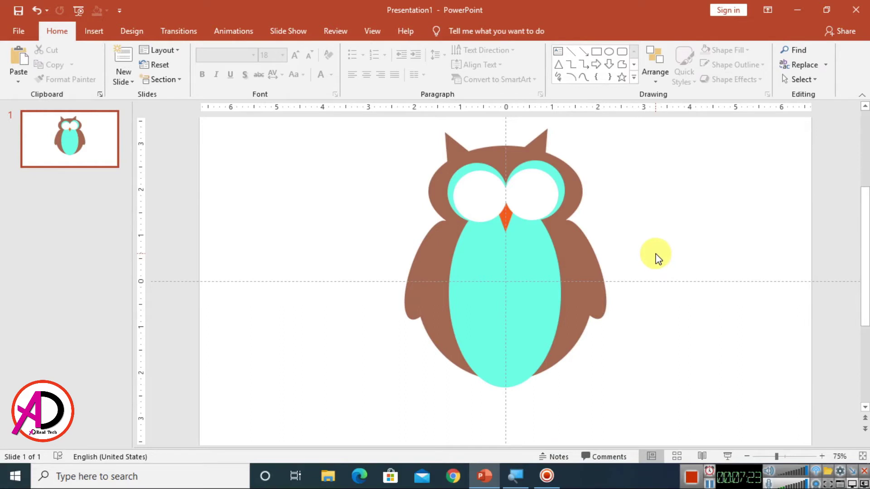
pyautogui.scroll(2, 616, 260)
pyautogui.scroll(-2, 615, 264)
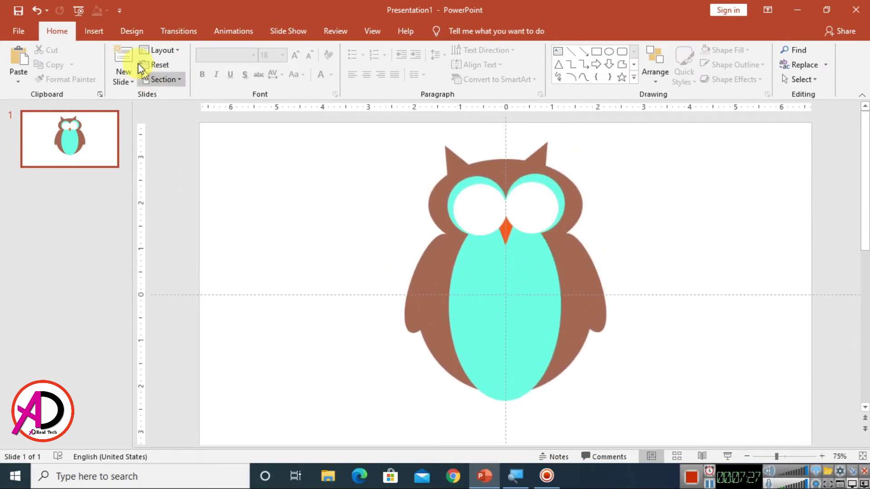
# Draw a 0.75" circle filled brown with no outline.
pyautogui.click(90, 31)
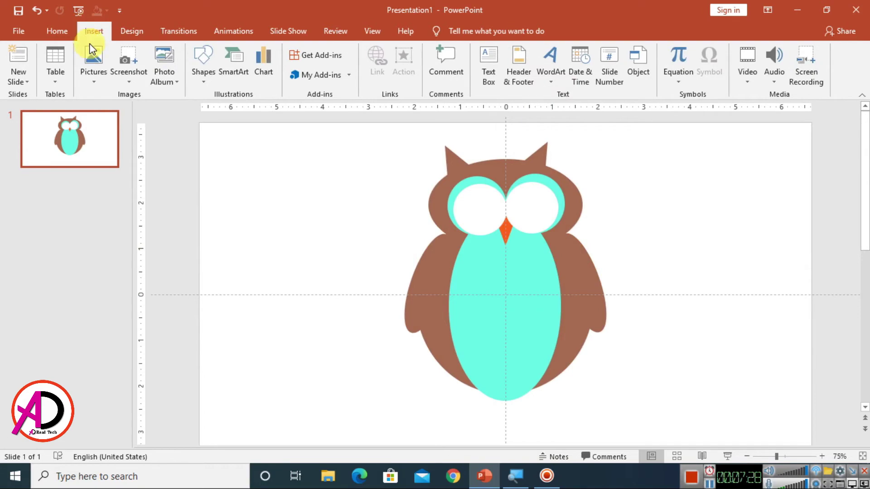
pyautogui.click(200, 72)
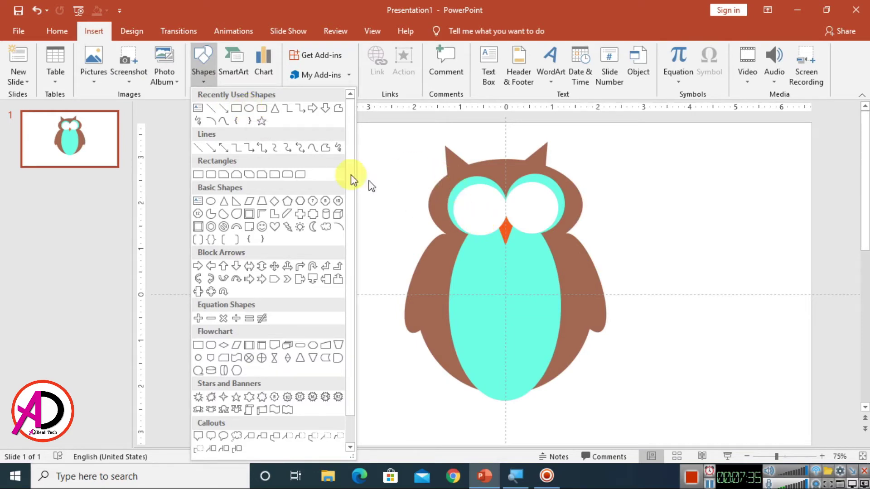
pyautogui.click(245, 111)
pyautogui.moveTo(311, 213)
pyautogui.mouseDown()
pyautogui.moveTo(352, 245)
pyautogui.moveTo(345, 246)
pyautogui.mouseUp()
pyautogui.click(323, 50)
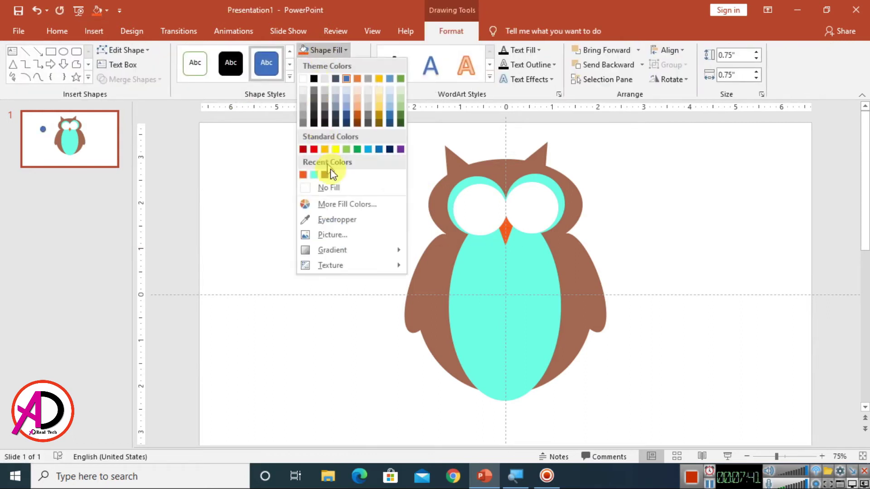
pyautogui.click(324, 176)
pyautogui.click(329, 64)
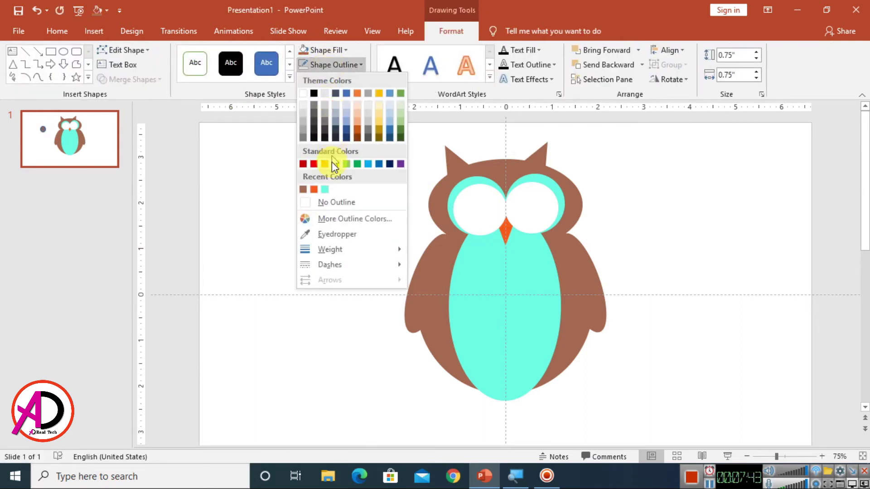
pyautogui.click(335, 204)
# Place the brown iris in the left eye and a copy in the right eye.
pyautogui.moveTo(319, 238); pyautogui.dragTo(479, 212)
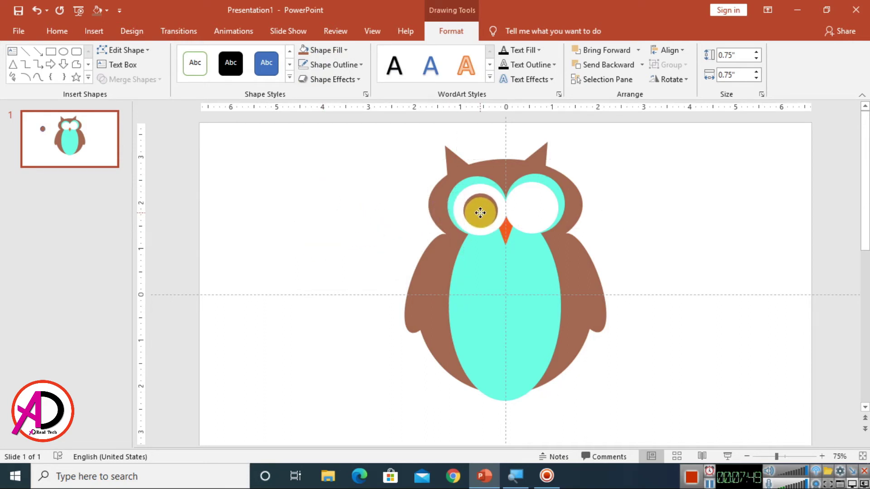
pyautogui.keyDown('ctrl'); pyautogui.scroll(5, 545, 268); pyautogui.keyUp('ctrl')
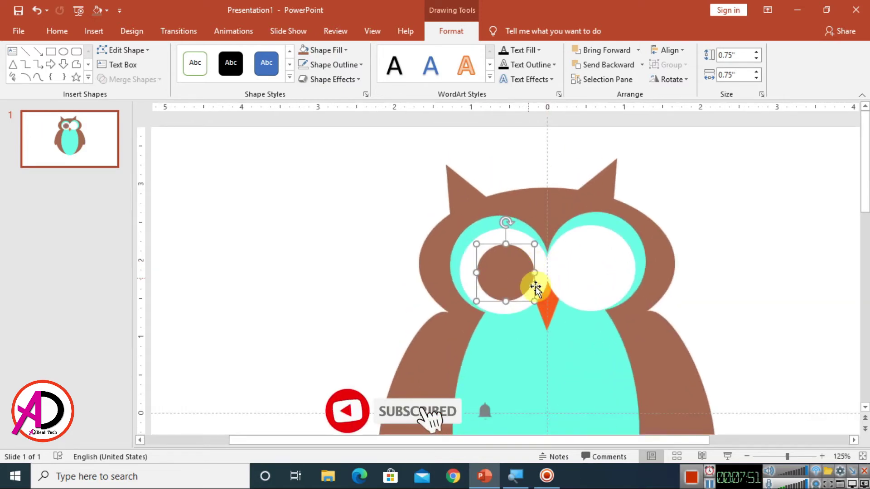
pyautogui.moveTo(535, 287)
pyautogui.mouseDown()
pyautogui.moveTo(525, 293)
pyautogui.moveTo(590, 272)
pyautogui.mouseUp()
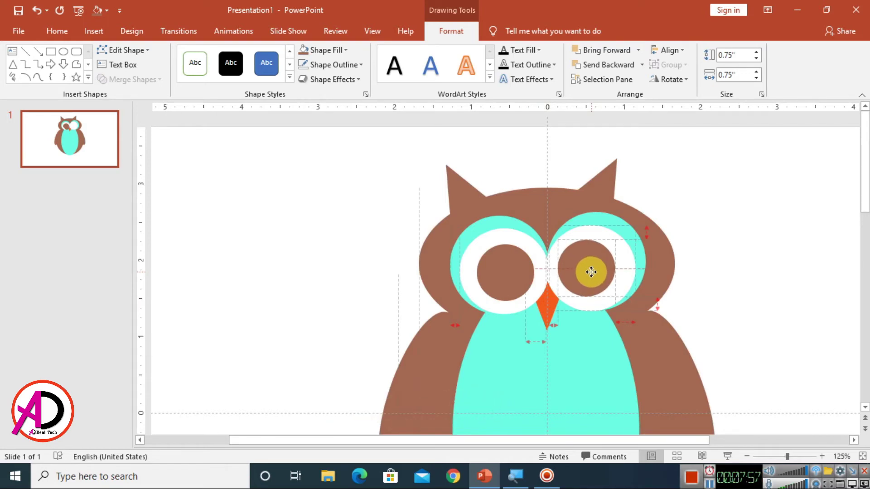
pyautogui.moveTo(591, 271); pyautogui.dragTo(591, 272)
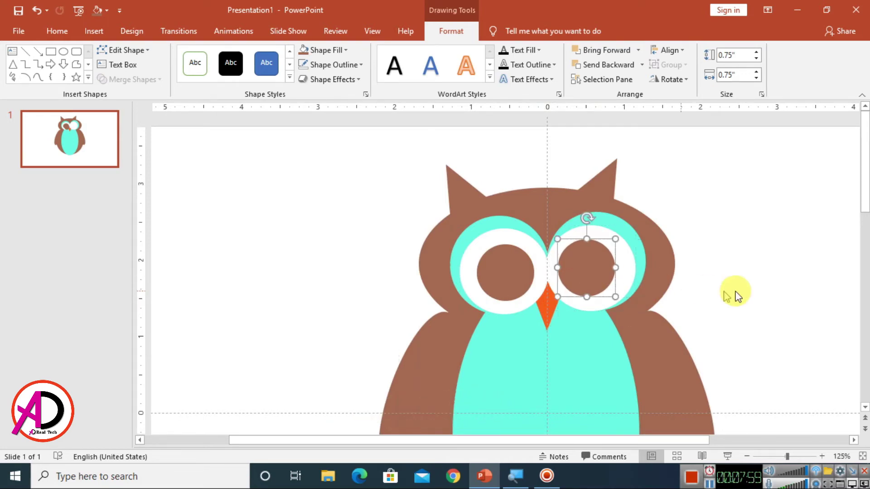
pyautogui.click(685, 281)
pyautogui.keyDown('ctrl'); pyautogui.scroll(-5, 660, 276); pyautogui.keyUp('ctrl')
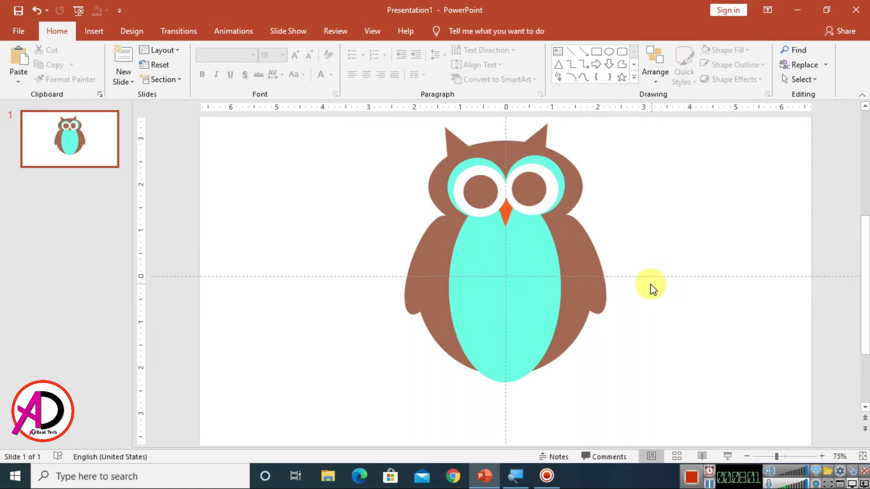
# Duplicate the left iris, fill it black, and shrink it to a 0.42" pupil centred in the left iris.
pyautogui.keyDown('ctrl'); pyautogui.scroll(5, 650, 286); pyautogui.keyUp('ctrl')
pyautogui.scroll(1, 520, 262)
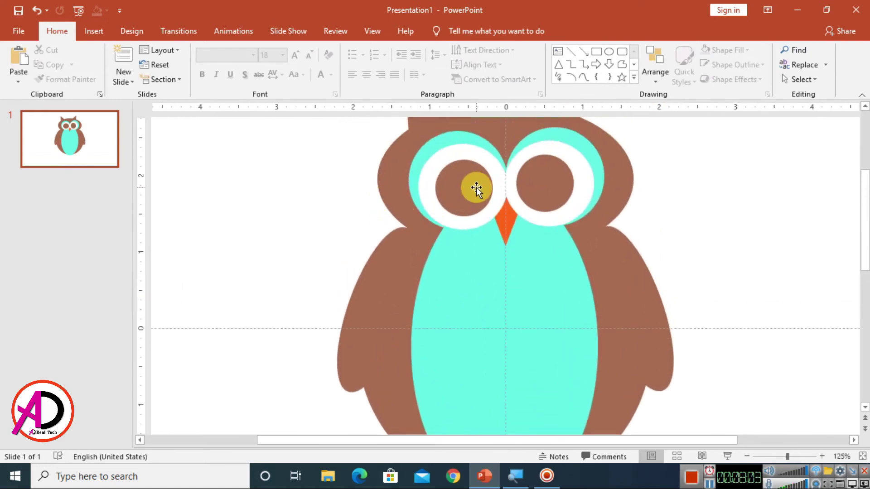
pyautogui.click(475, 189)
pyautogui.hotkey('ctrl', 'd')
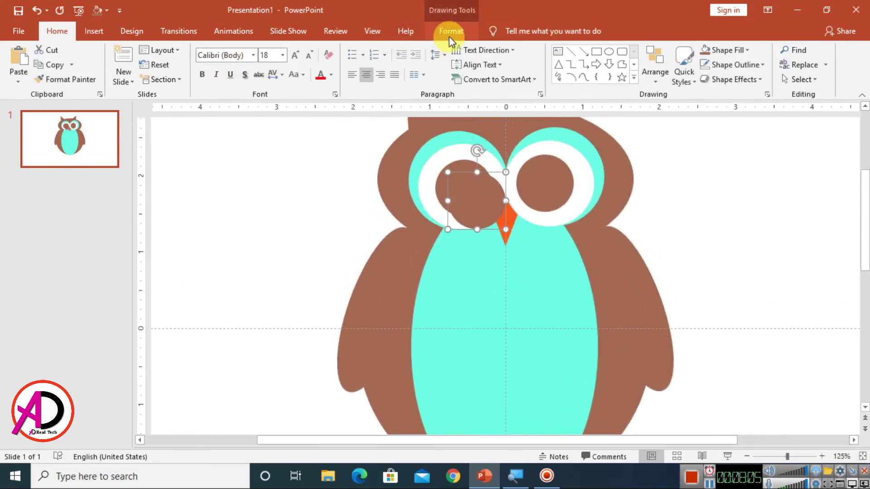
pyautogui.click(451, 32)
pyautogui.click(321, 51)
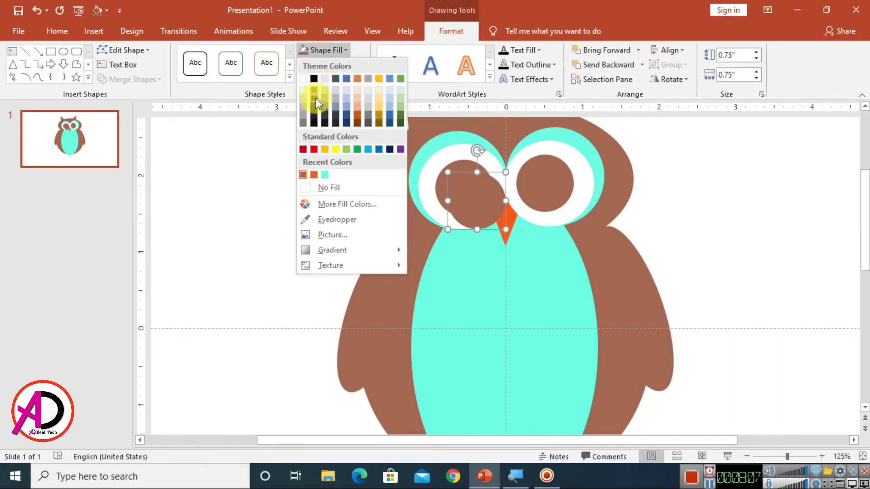
pyautogui.click(312, 79)
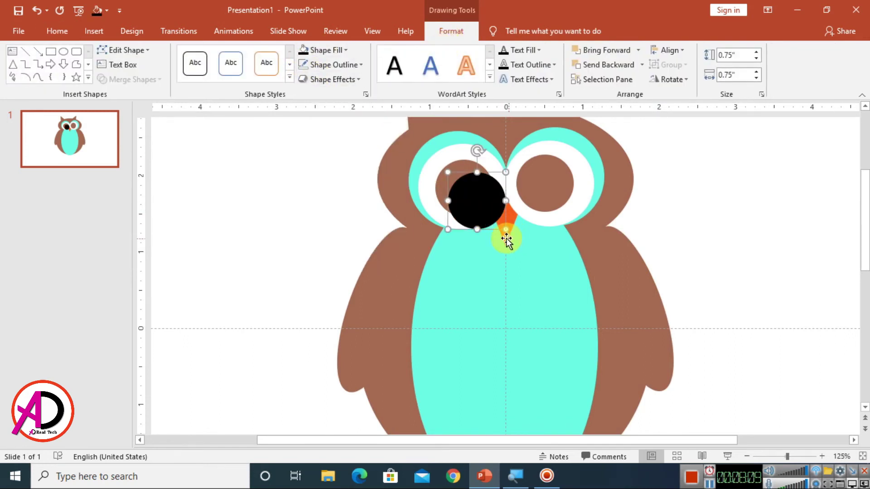
pyautogui.moveTo(506, 230); pyautogui.dragTo(484, 205)
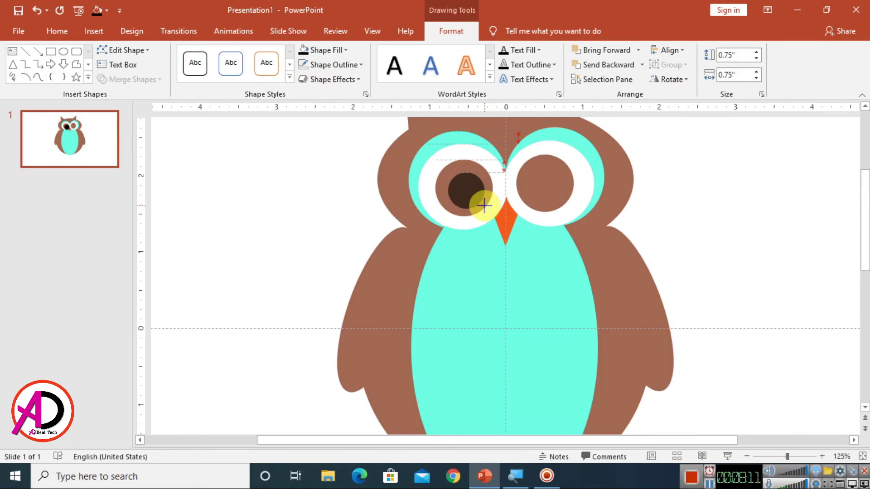
pyautogui.moveTo(483, 206); pyautogui.dragTo(546, 187)
pyautogui.click(751, 257)
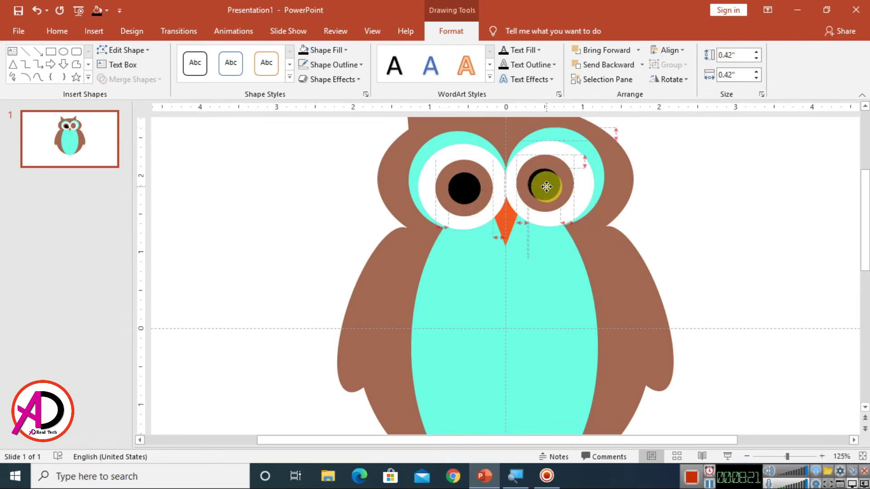
# Copy the black pupil into the right brown iris.
pyautogui.moveTo(546, 187); pyautogui.dragTo(546, 186)
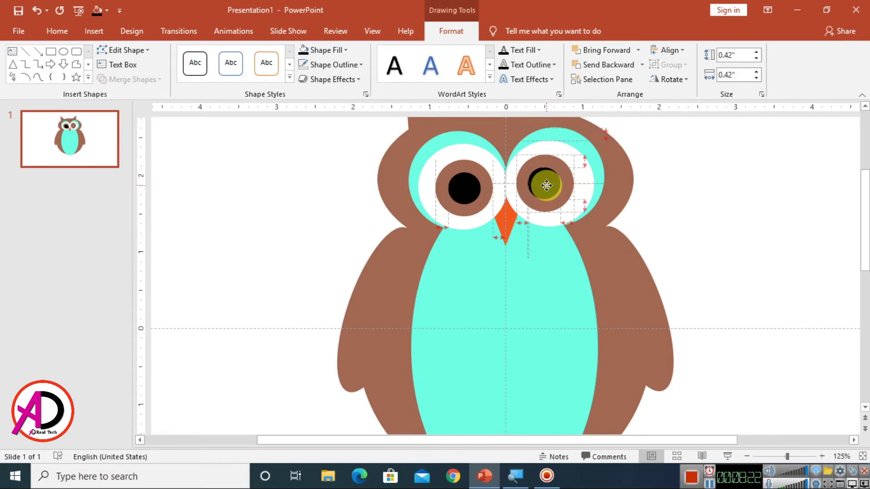
pyautogui.click(654, 245)
pyautogui.keyDown('ctrl'); pyautogui.scroll(-5, 654, 264); pyautogui.keyUp('ctrl')
pyautogui.keyDown('ctrl'); pyautogui.scroll(4, 654, 265); pyautogui.keyUp('ctrl')
pyautogui.keyDown('ctrl'); pyautogui.scroll(3, 654, 267); pyautogui.keyUp('ctrl')
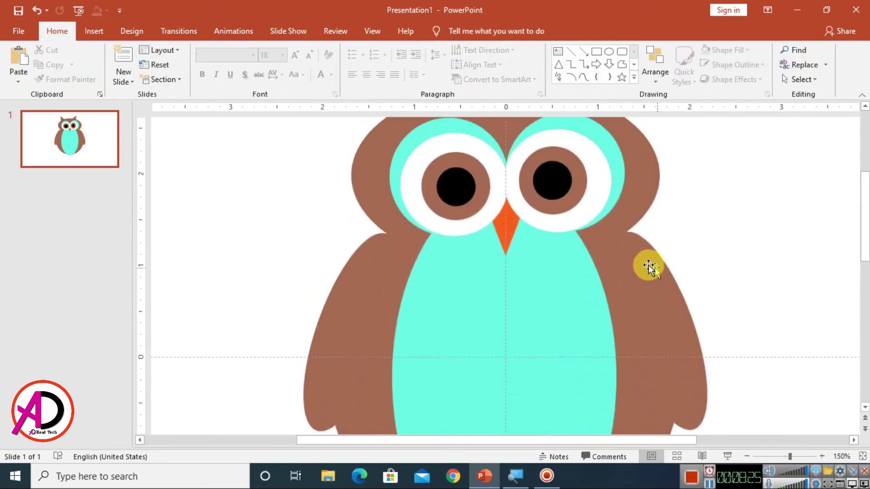
# Draw a circle over the left pupil, fill it white, and shrink it to a small highlight.
pyautogui.click(105, 31)
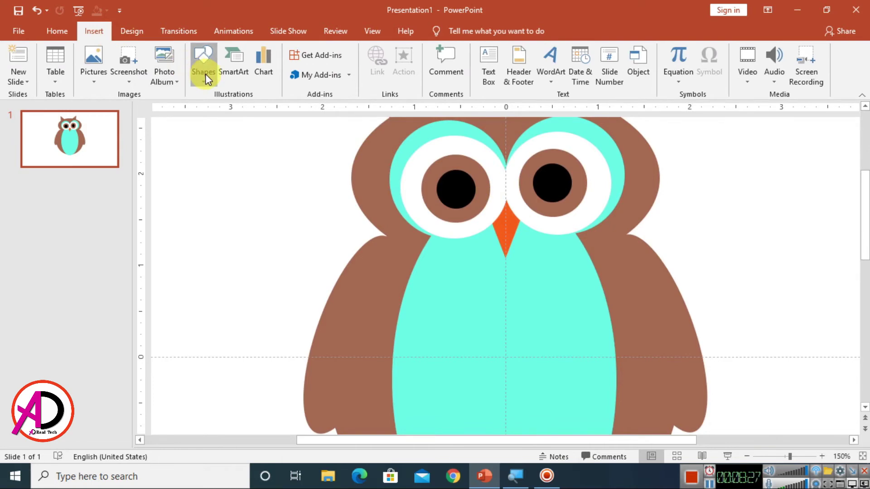
pyautogui.click(205, 74)
pyautogui.moveTo(436, 170); pyautogui.dragTo(471, 212)
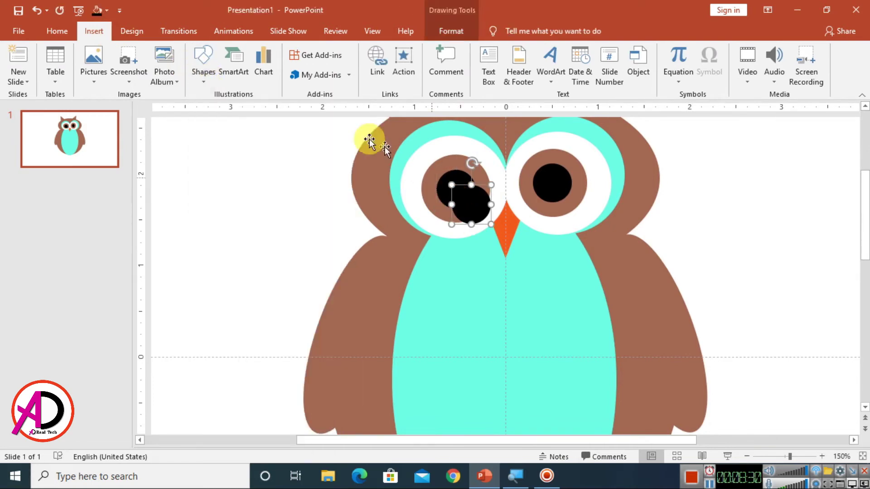
pyautogui.click(458, 31)
pyautogui.click(332, 51)
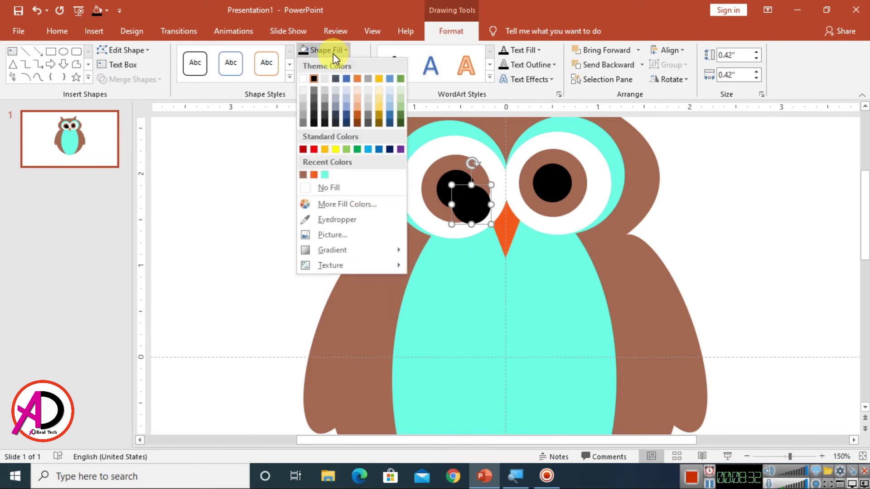
pyautogui.click(307, 77)
pyautogui.moveTo(490, 224); pyautogui.dragTo(452, 183)
# Position the white highlight at the upper left of the left pupil.
pyautogui.scroll(-5, 485, 223)
pyautogui.press('Escape')
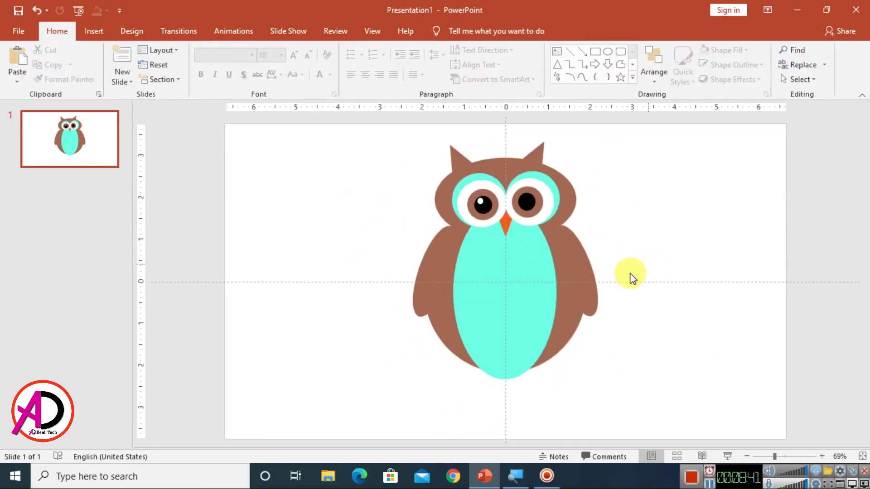
pyautogui.scroll(8, 626, 275)
pyautogui.scroll(5, 571, 278)
pyautogui.scroll(3, 576, 277)
pyautogui.scroll(3, 576, 276)
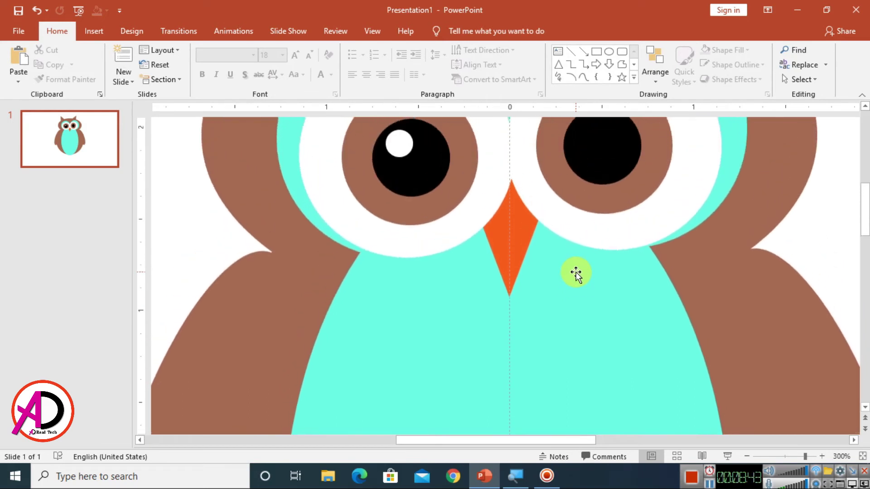
pyautogui.scroll(2, 453, 240)
pyautogui.click(407, 212)
pyautogui.moveTo(414, 217); pyautogui.dragTo(417, 223)
pyautogui.keyDown('ctrl'); pyautogui.scroll(-5, 514, 269); pyautogui.keyUp('ctrl')
pyautogui.click(745, 272)
# Copy the white highlight onto the right pupil.
pyautogui.scroll(-2, 662, 274)
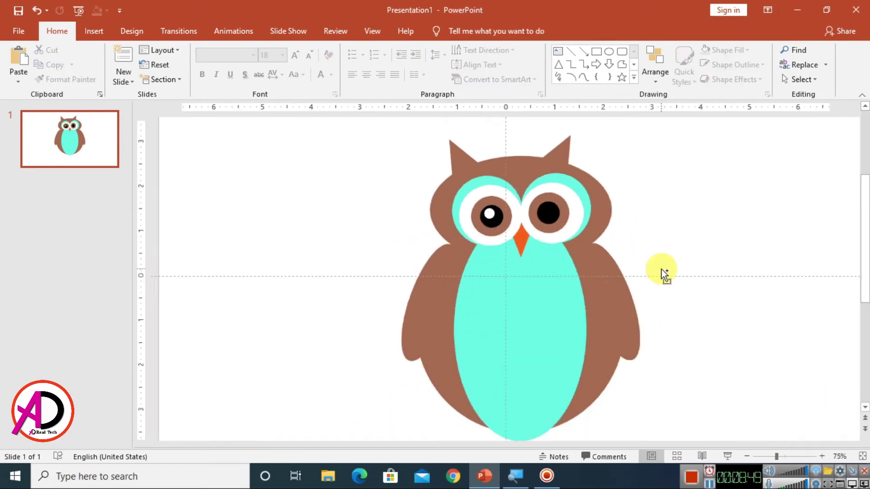
pyautogui.scroll(-1, 640, 282)
pyautogui.scroll(3, 640, 283)
pyautogui.scroll(1, 640, 284)
pyautogui.moveTo(452, 191); pyautogui.dragTo(479, 221)
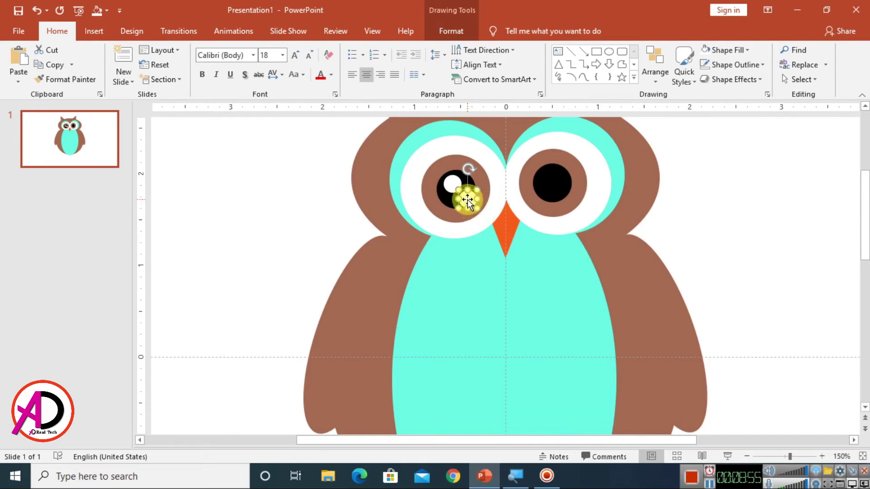
pyautogui.moveTo(467, 199); pyautogui.dragTo(546, 177)
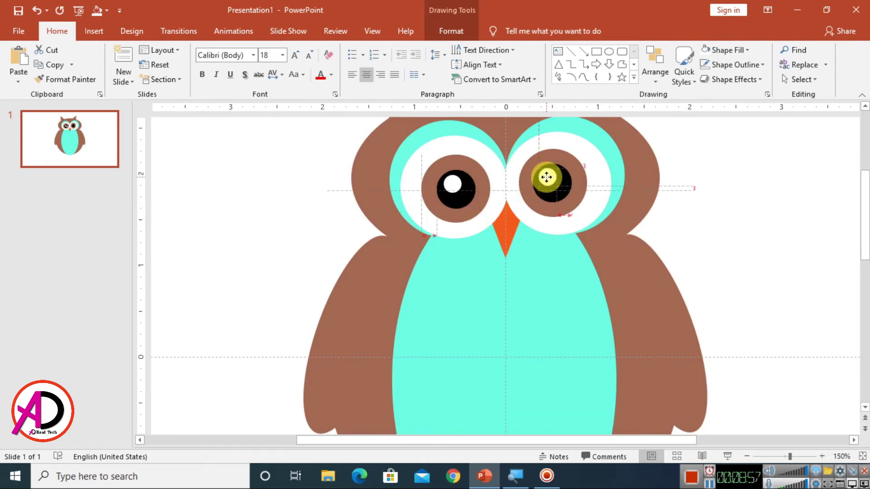
pyautogui.moveTo(545, 177); pyautogui.dragTo(546, 176)
pyautogui.click(744, 240)
pyautogui.scroll(-5, 693, 253)
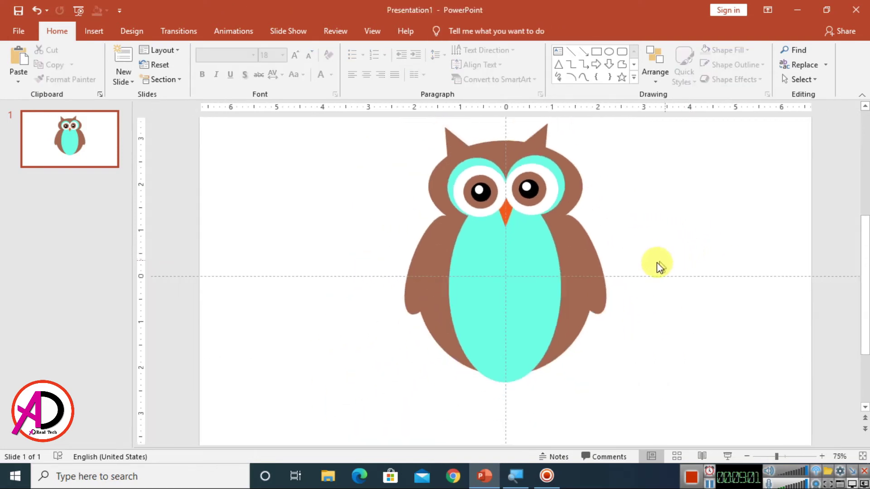
pyautogui.scroll(2, 656, 297)
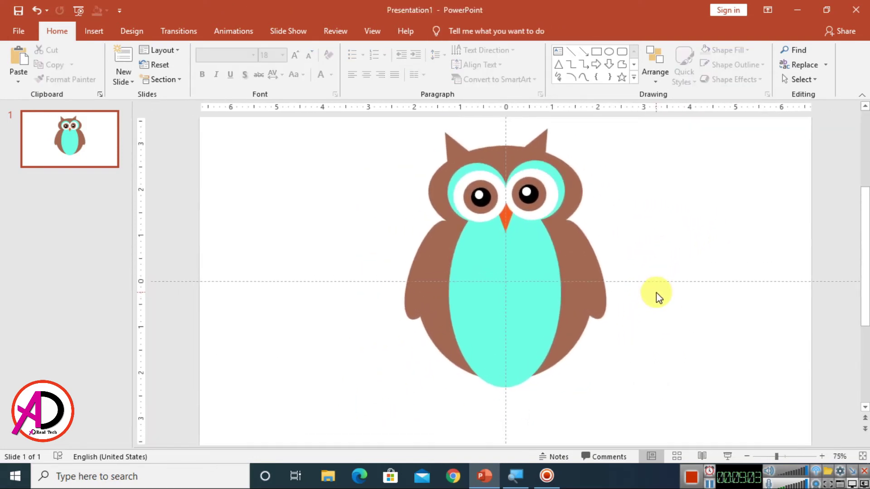
pyautogui.scroll(-1, 656, 296)
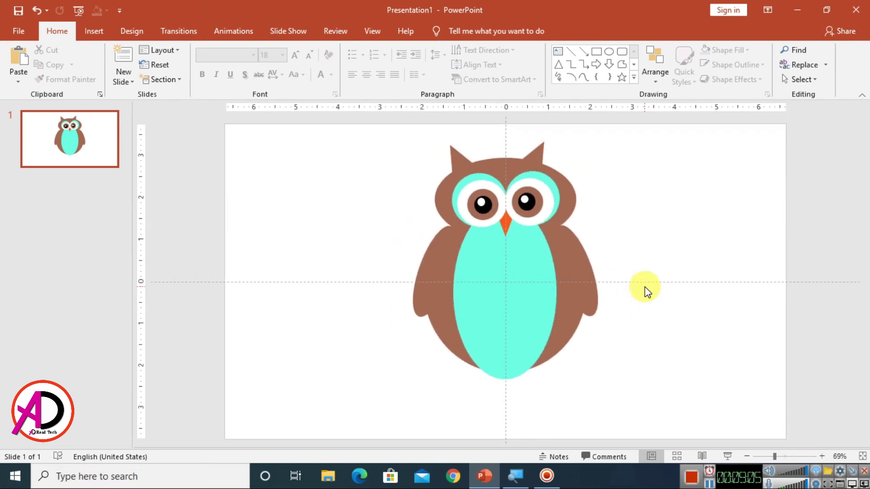
# Draw an oval circle below the owl's belly and squash it into a flatter ellipse.
pyautogui.click(101, 31)
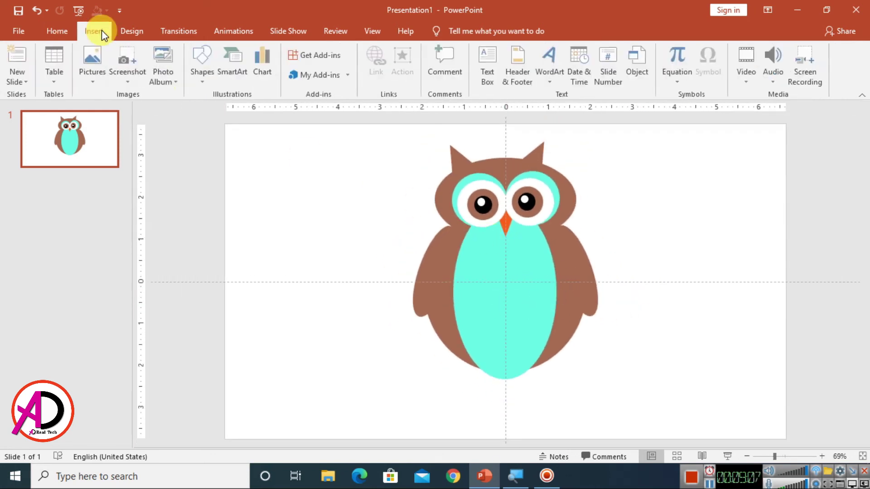
pyautogui.click(206, 75)
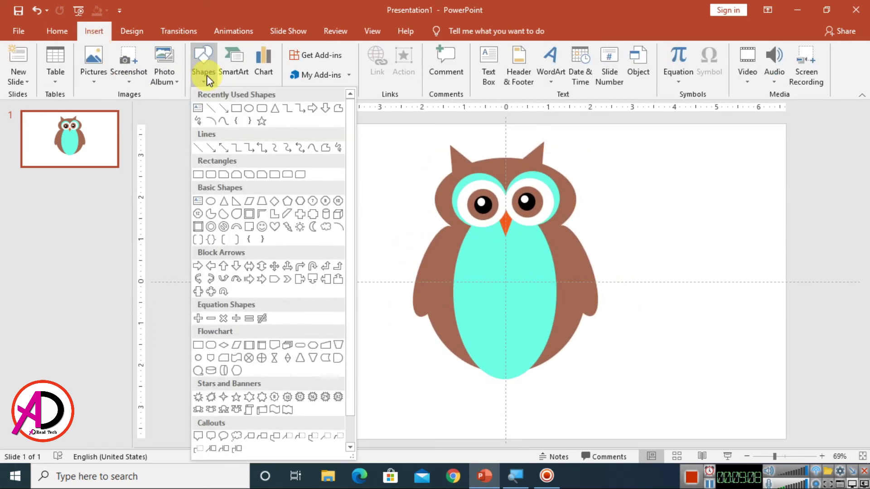
pyautogui.click(248, 113)
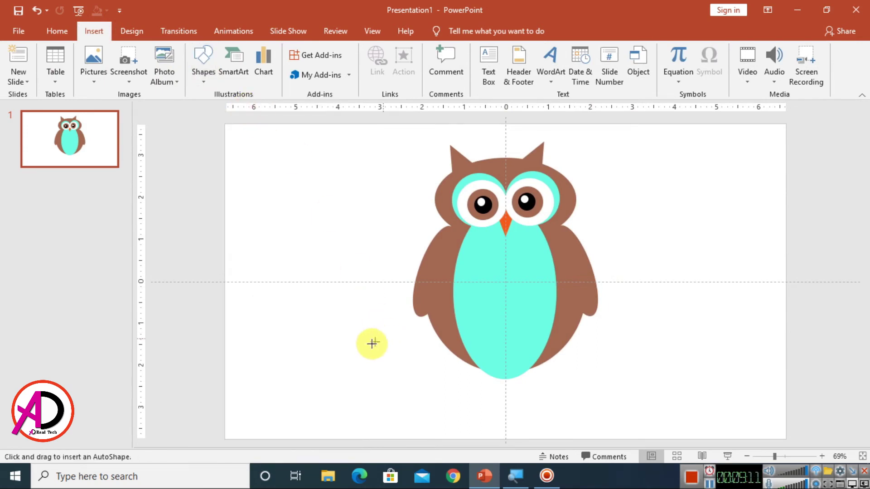
pyautogui.moveTo(333, 345)
pyautogui.mouseDown()
pyautogui.moveTo(372, 386)
pyautogui.moveTo(477, 387)
pyautogui.mouseUp()
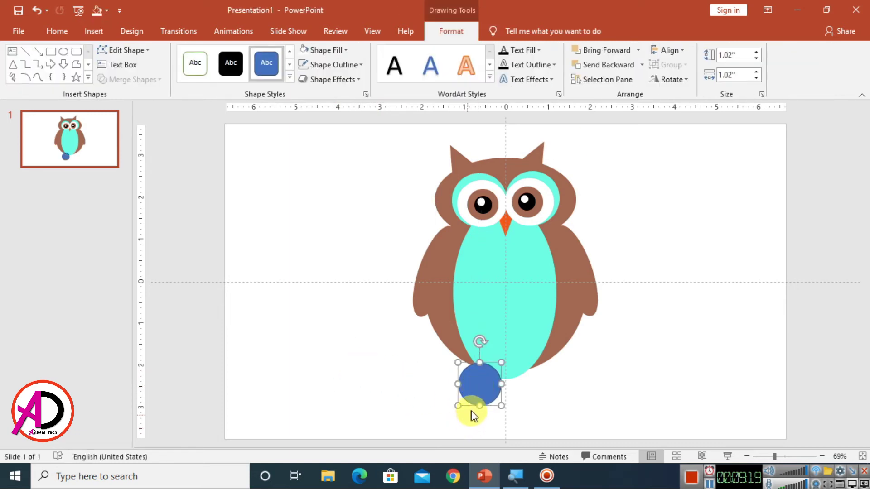
pyautogui.moveTo(478, 405); pyautogui.dragTo(477, 394)
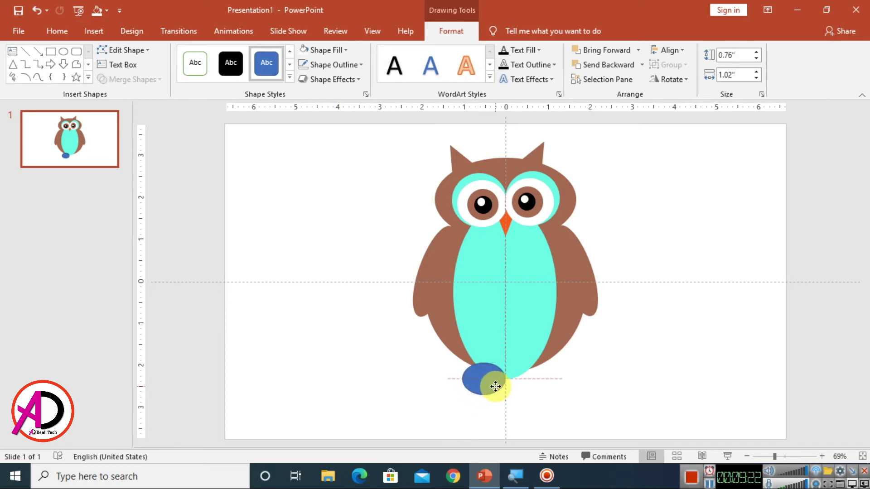
# Tilt the blue ellipse and shrink it to about 0.68" by 0.91".
pyautogui.click(488, 356)
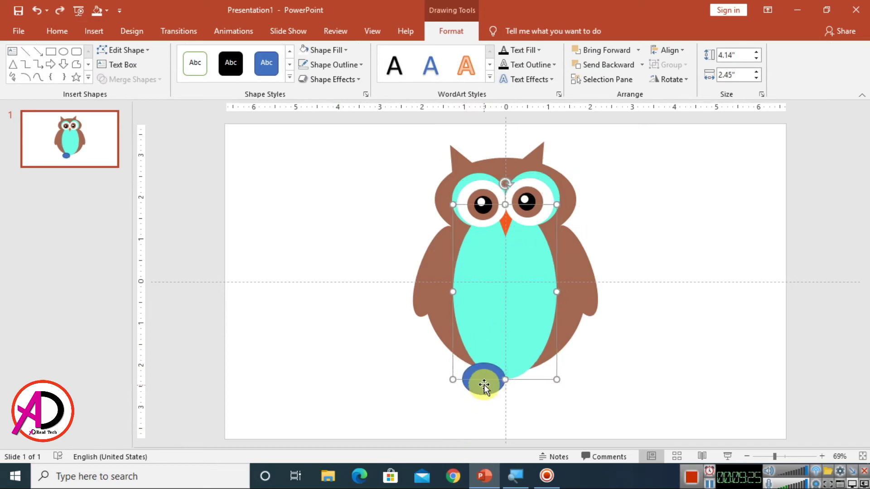
pyautogui.click(484, 385)
pyautogui.moveTo(486, 340); pyautogui.dragTo(498, 346)
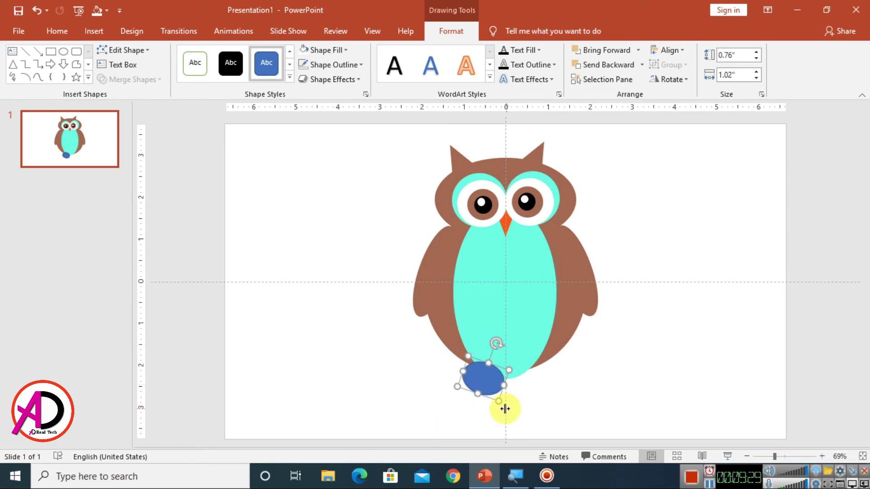
pyautogui.moveTo(499, 402); pyautogui.dragTo(486, 375)
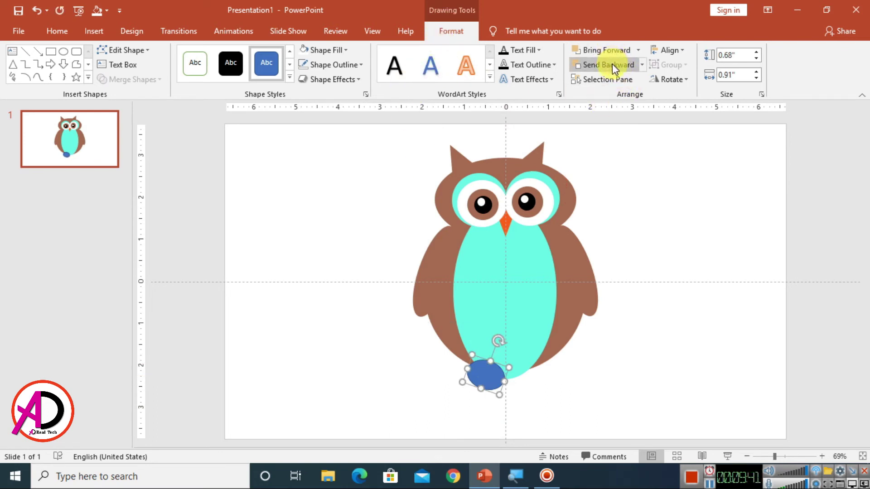
pyautogui.click(531, 267)
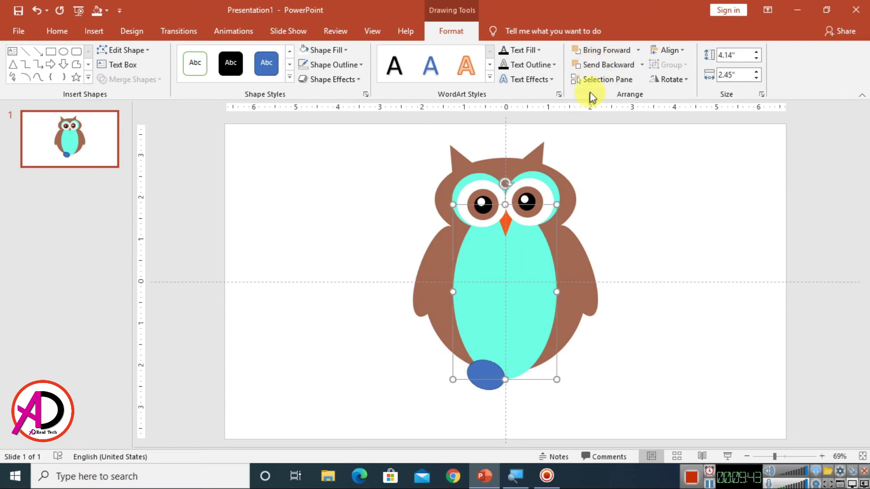
# Send the ellipse behind the belly, fill it orange and remove its outline.
pyautogui.click(625, 378)
pyautogui.click(481, 363)
pyautogui.keyDown('ctrl'); pyautogui.scroll(5, 485, 358); pyautogui.keyUp('ctrl')
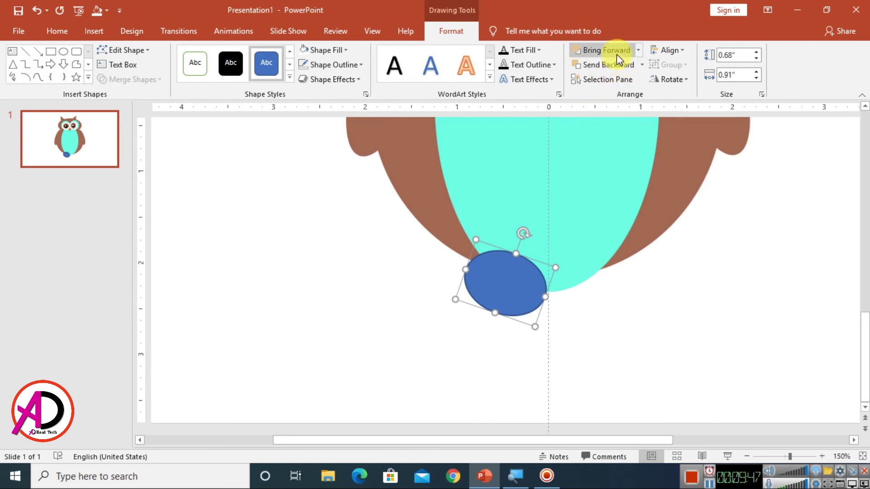
pyautogui.click(618, 64)
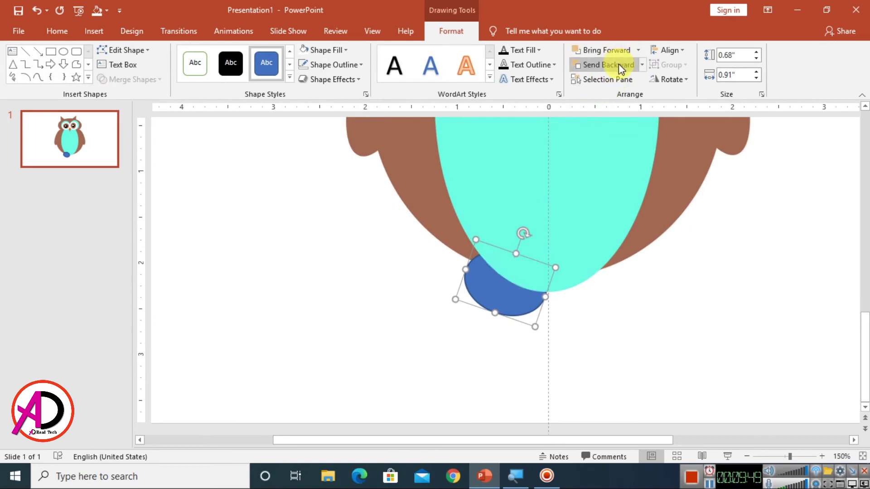
pyautogui.click(648, 287)
pyautogui.click(502, 308)
pyautogui.click(343, 49)
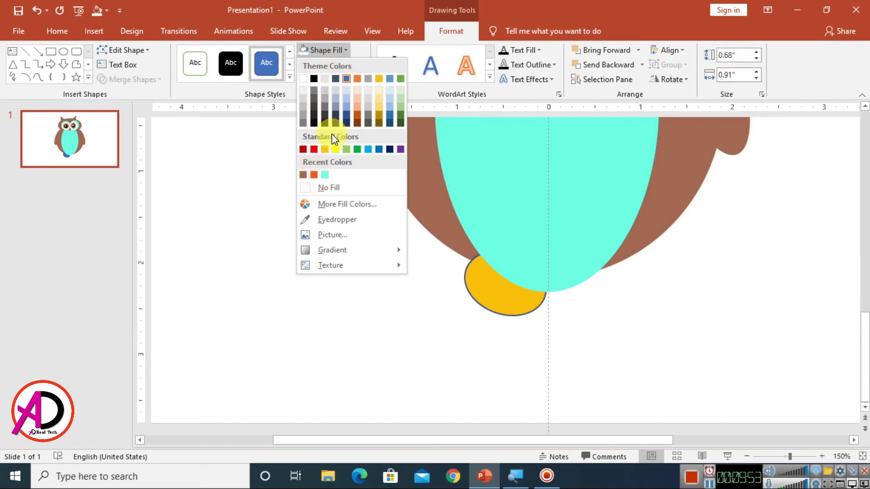
pyautogui.click(314, 175)
pyautogui.click(323, 66)
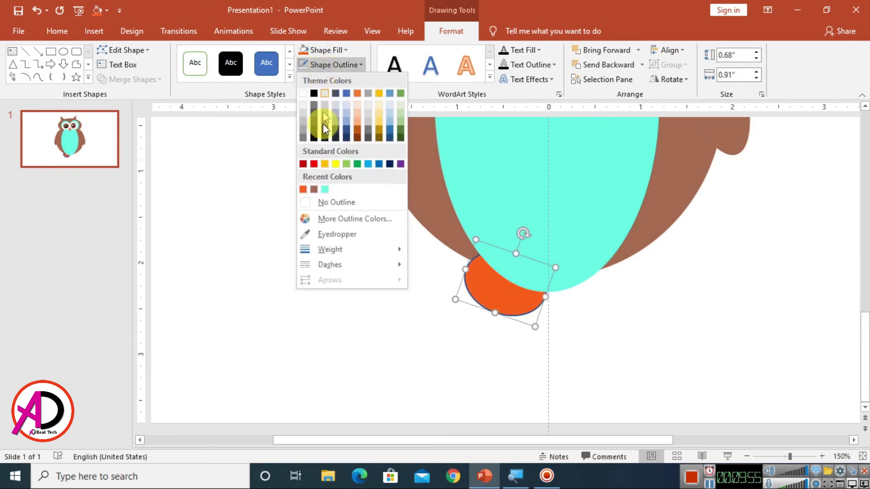
pyautogui.click(338, 205)
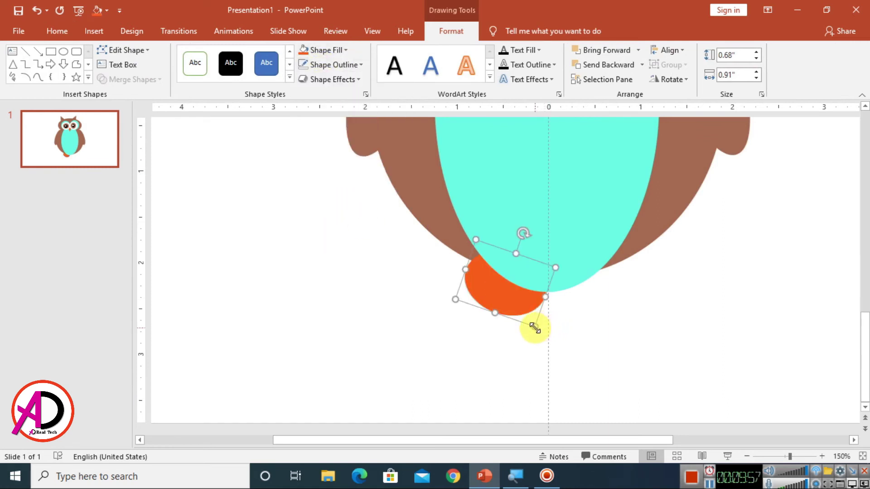
# Try a mirrored copy of the foot to the right, then delete it.
pyautogui.moveTo(521, 311); pyautogui.dragTo(572, 306)
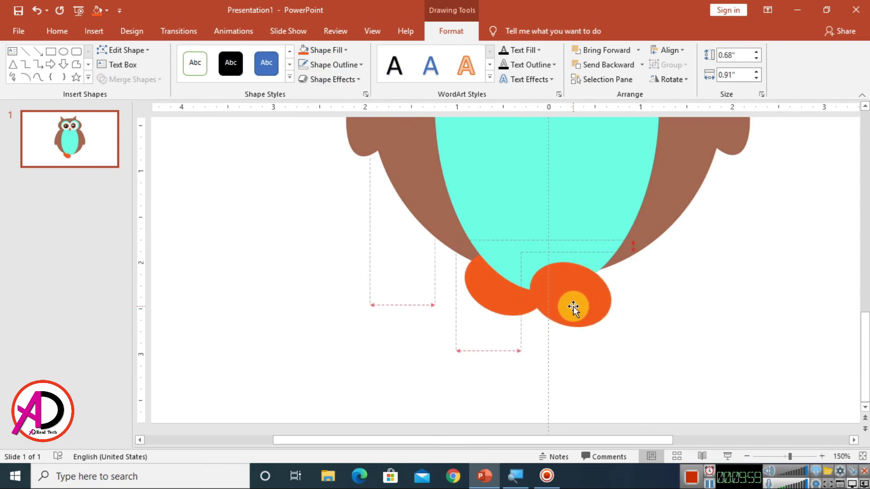
pyautogui.click(680, 80)
pyautogui.click(702, 126)
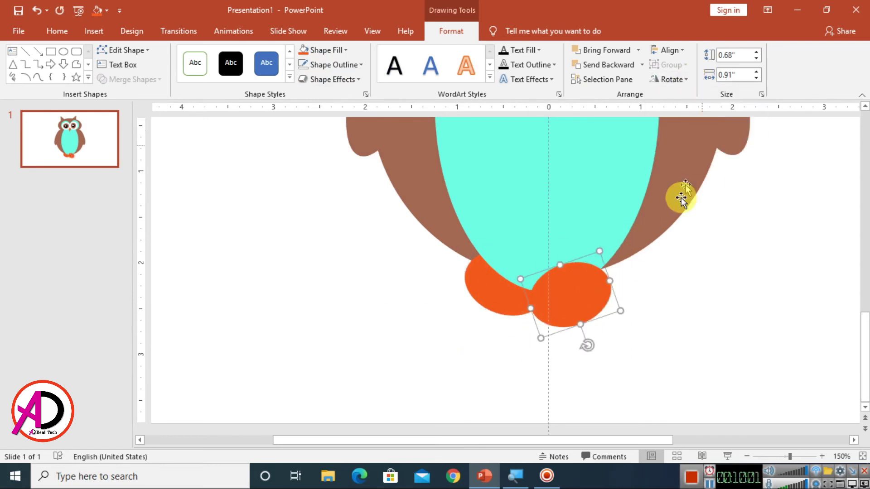
pyautogui.moveTo(579, 290)
pyautogui.mouseDown()
pyautogui.moveTo(585, 287)
pyautogui.moveTo(596, 334)
pyautogui.mouseUp()
pyautogui.press('Delete')
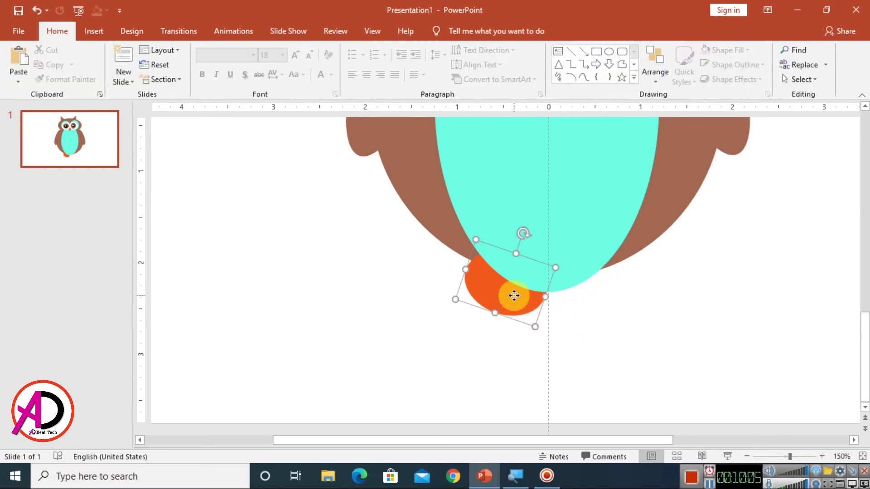
# Narrow the left orange foot from its left side and nudge it slightly right.
pyautogui.click(515, 295)
pyautogui.moveTo(464, 268); pyautogui.dragTo(473, 271)
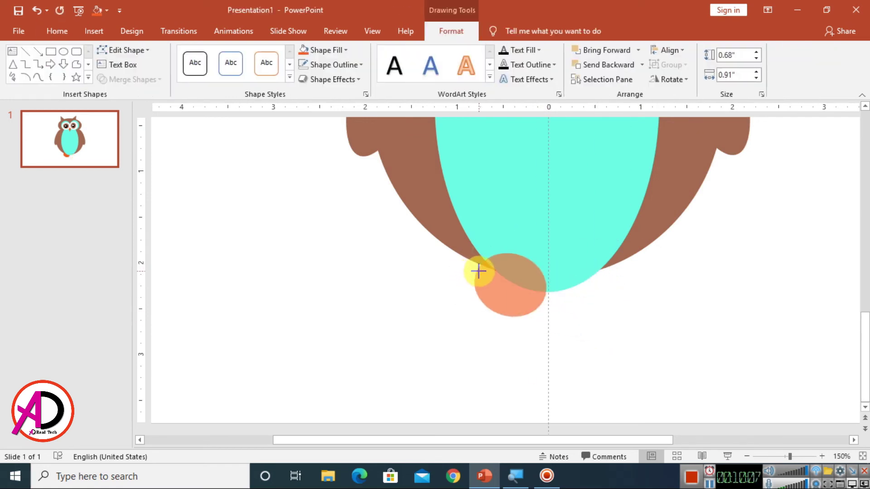
pyautogui.click(539, 300)
pyautogui.click(623, 324)
pyautogui.click(519, 302)
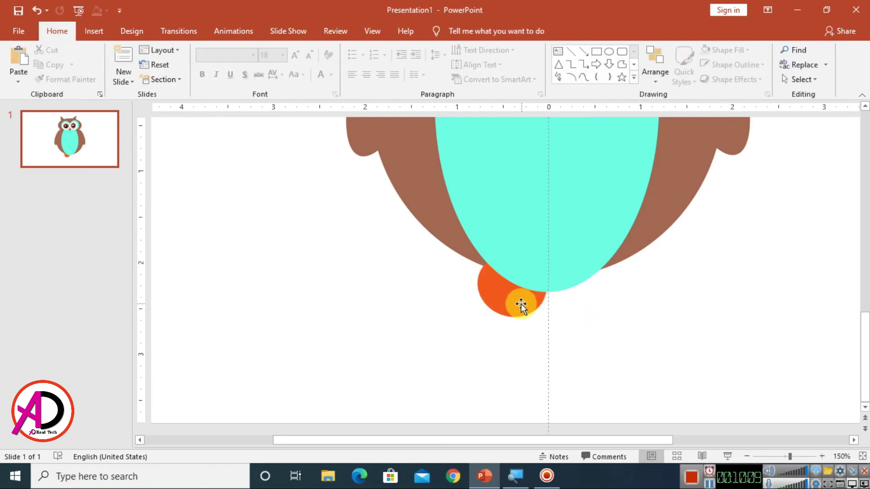
pyautogui.moveTo(520, 302); pyautogui.dragTo(522, 303)
# Duplicate the foot with Ctrl+D, flip it, and place it behind the belly's right side.
pyautogui.hotkey('ctrl', 'd')
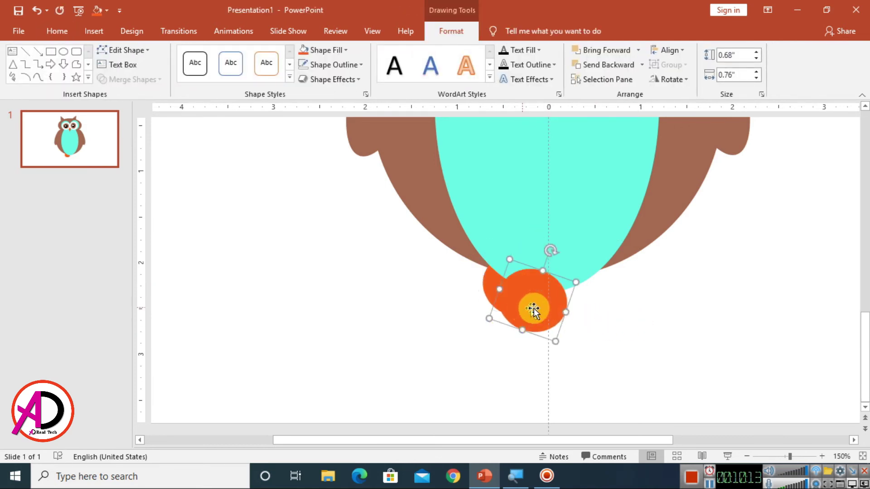
pyautogui.click(682, 80)
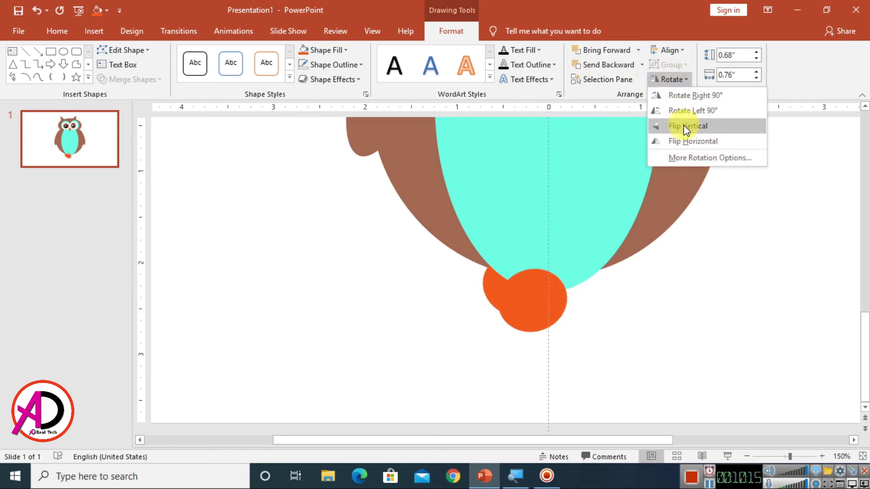
pyautogui.click(683, 125)
pyautogui.moveTo(520, 316); pyautogui.dragTo(577, 301)
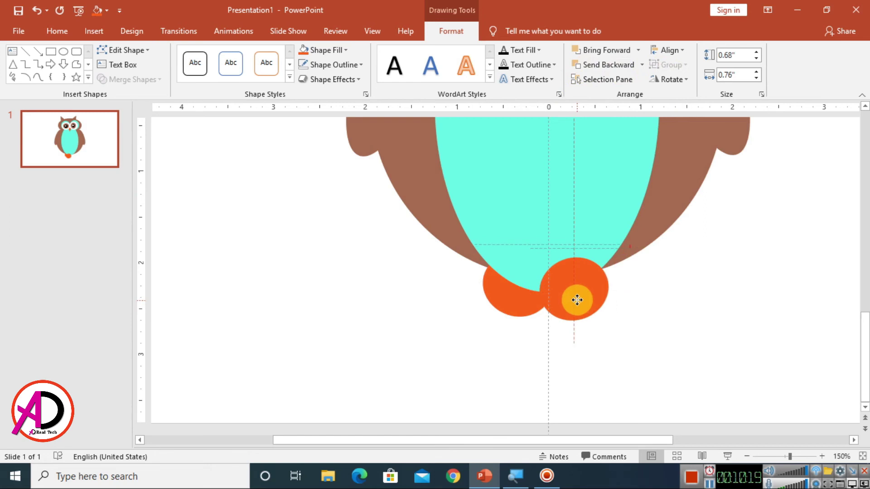
pyautogui.moveTo(577, 299); pyautogui.dragTo(577, 299)
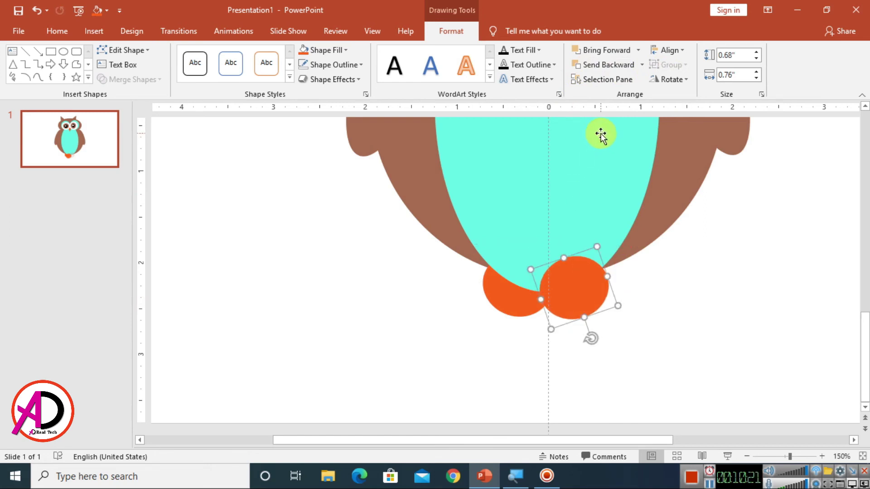
pyautogui.click(606, 65)
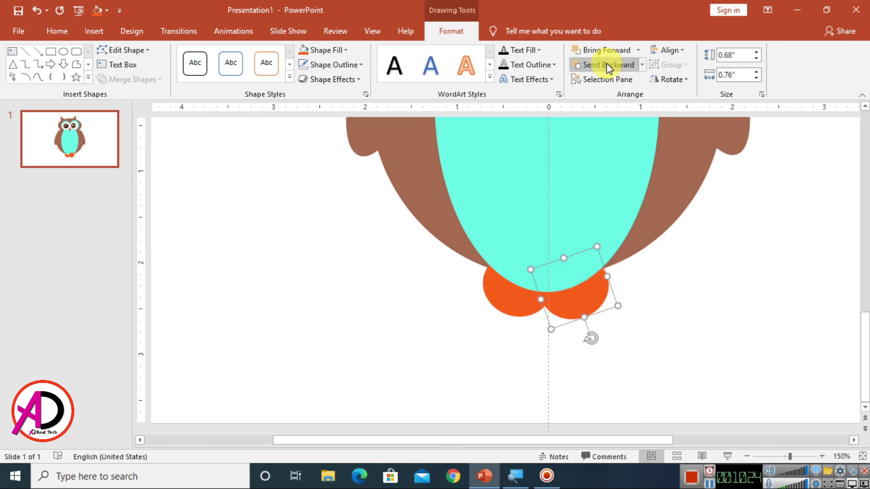
pyautogui.click(705, 279)
# Nudge both orange feet down slightly together.
pyautogui.scroll(-5, 620, 317)
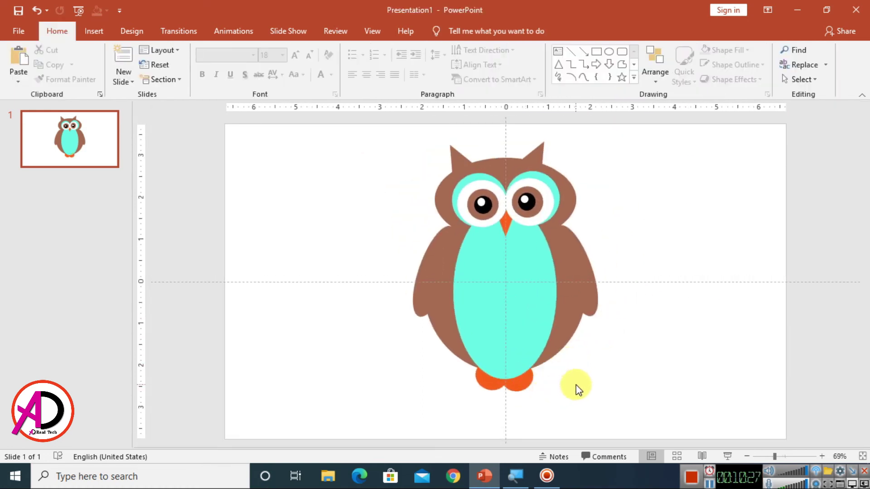
pyautogui.keyDown('ctrl'); pyautogui.scroll(5, 575, 388); pyautogui.keyUp('ctrl')
pyautogui.scroll(-2, 599, 374)
pyautogui.click(541, 383)
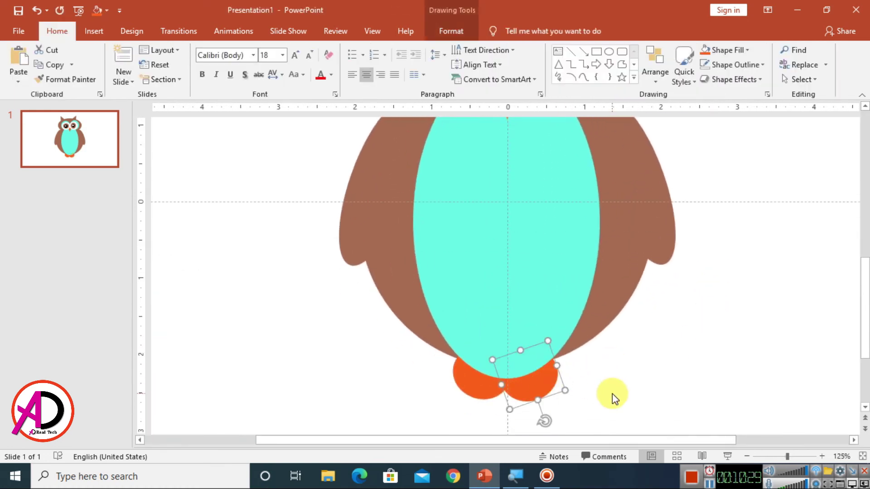
pyautogui.keyDown('shift'); pyautogui.click(475, 390); pyautogui.keyUp('shift')
pyautogui.hotkey('ctrl', 'Down')
pyautogui.hotkey('ctrl', 'Down')
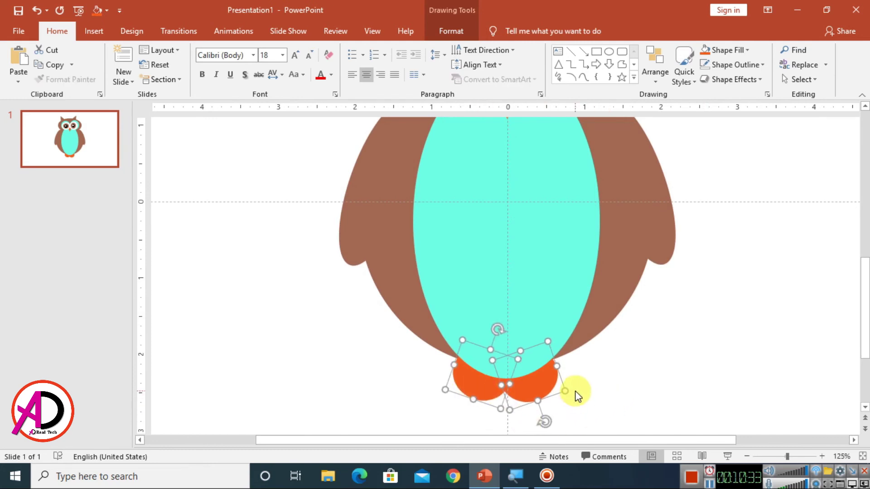
pyautogui.click(575, 394)
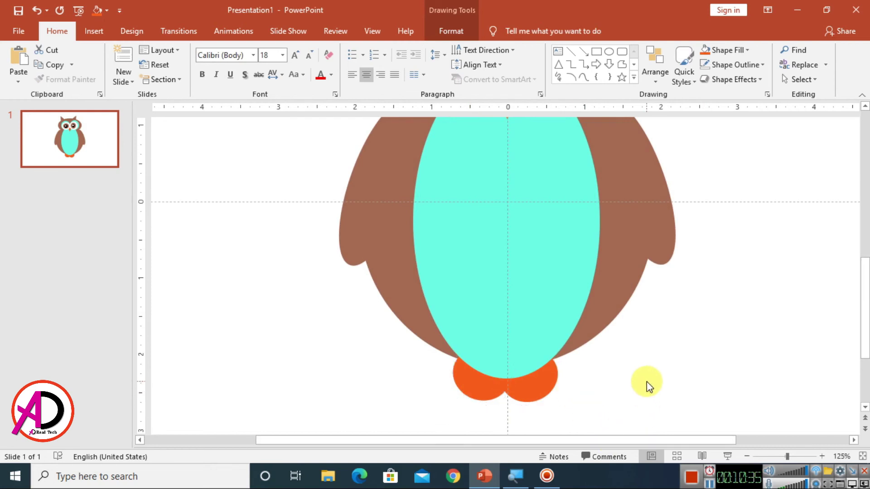
pyautogui.click(539, 394)
pyautogui.keyDown('shift'); pyautogui.click(489, 394); pyautogui.keyUp('shift')
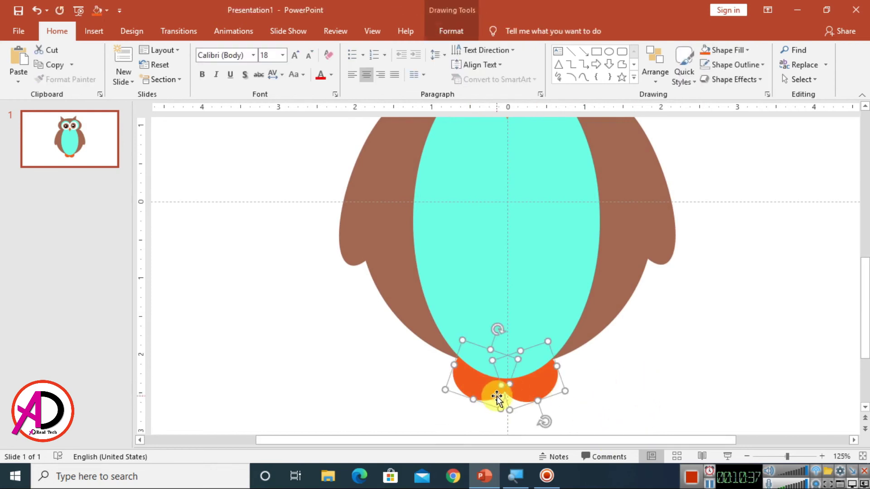
pyautogui.click(722, 406)
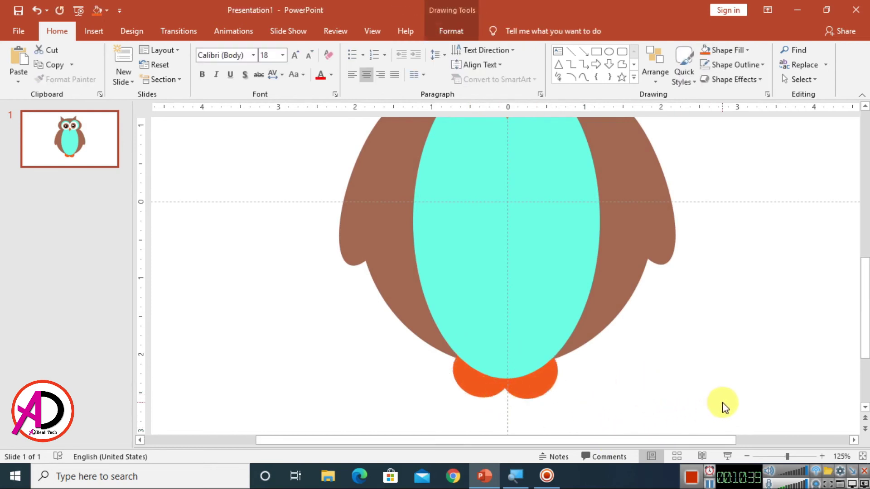
pyautogui.scroll(-1, 597, 349)
# Draw a short slanted line and make it black at 2¼ pt.
pyautogui.click(94, 31)
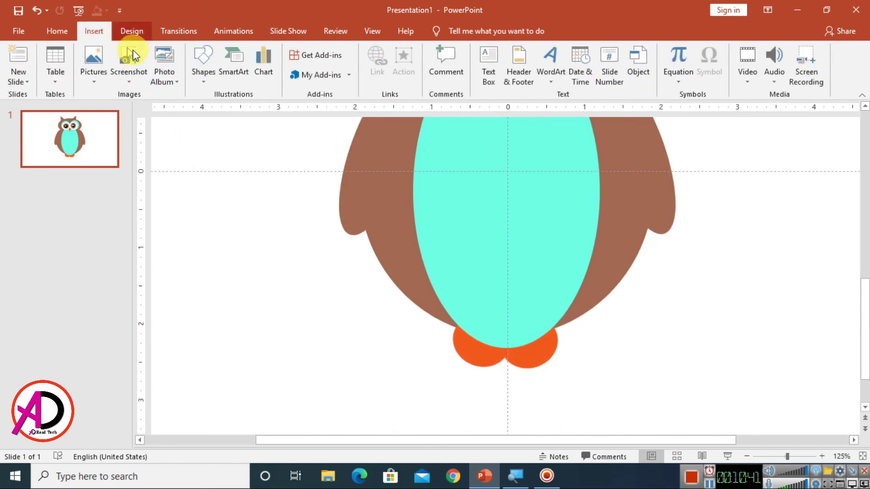
pyautogui.click(203, 58)
pyautogui.click(233, 107)
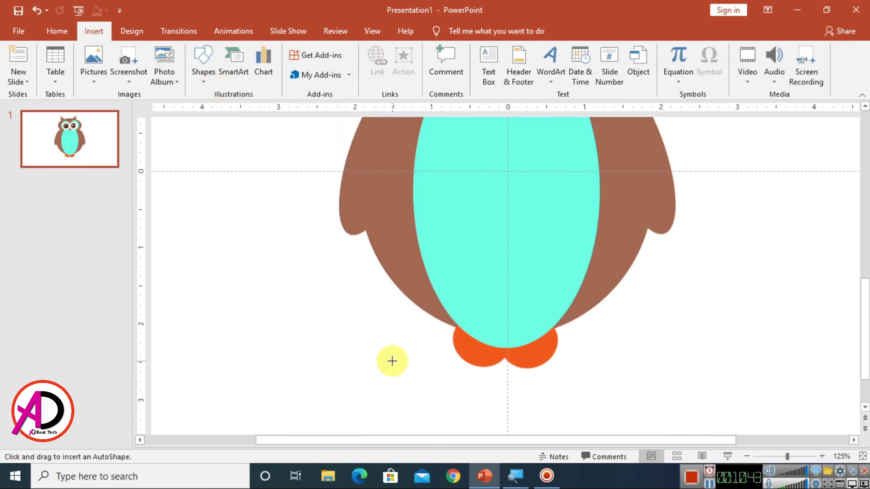
pyautogui.moveTo(392, 353); pyautogui.dragTo(380, 375)
pyautogui.click(333, 65)
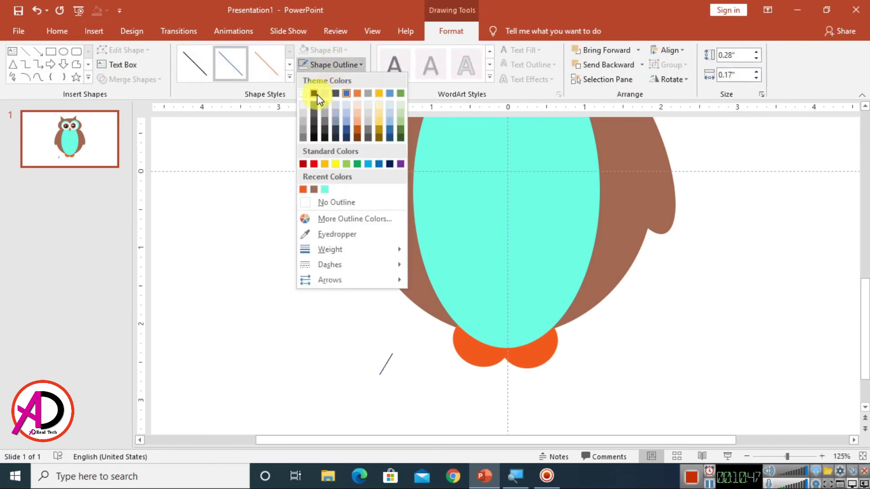
pyautogui.click(319, 97)
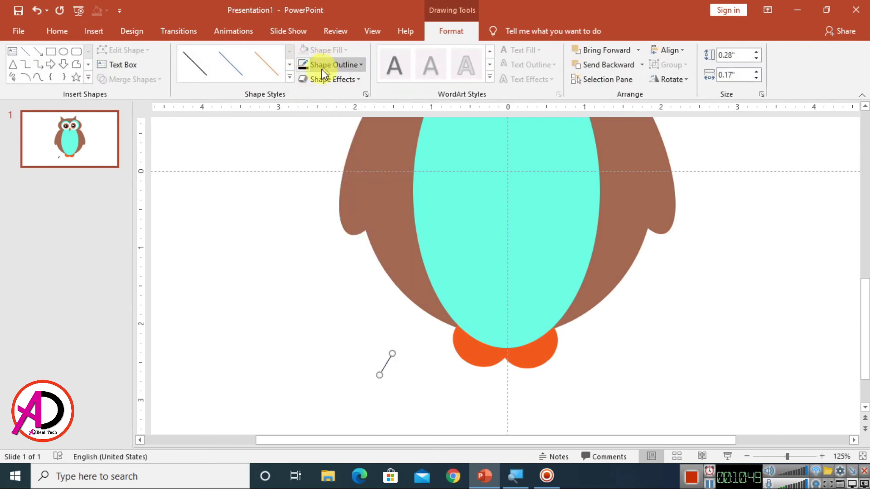
pyautogui.click(334, 68)
pyautogui.moveTo(330, 250)
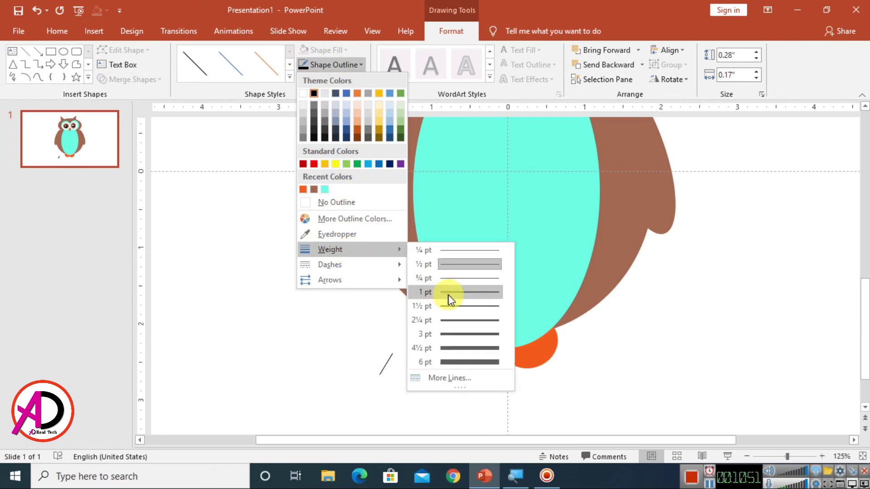
pyautogui.click(462, 321)
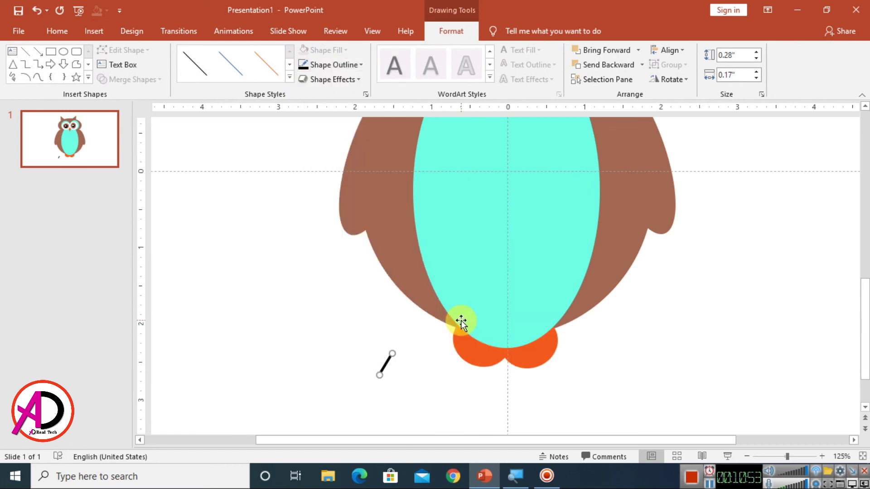
# Move the black line onto the left orange foot as a toe line.
pyautogui.scroll(5, 430, 385)
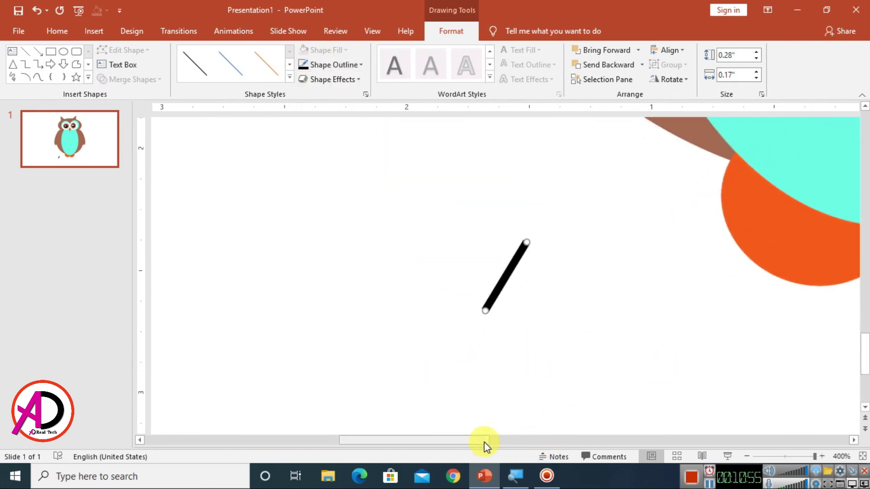
pyautogui.moveTo(484, 440); pyautogui.dragTo(550, 439)
pyautogui.moveTo(612, 434); pyautogui.dragTo(621, 435)
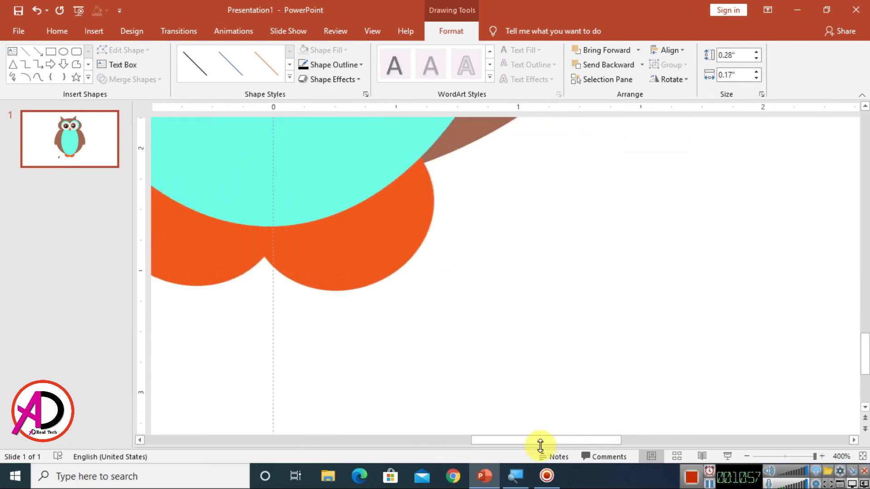
pyautogui.moveTo(499, 446); pyautogui.dragTo(435, 445)
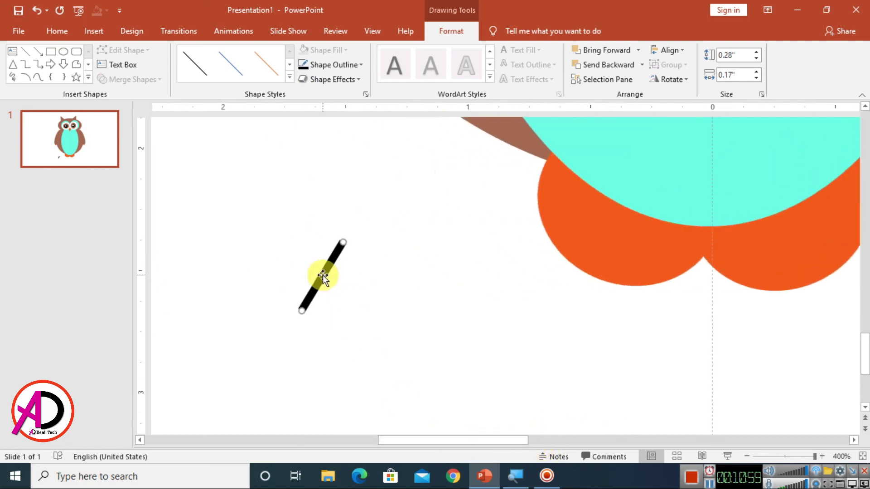
pyautogui.moveTo(320, 276); pyautogui.dragTo(418, 267)
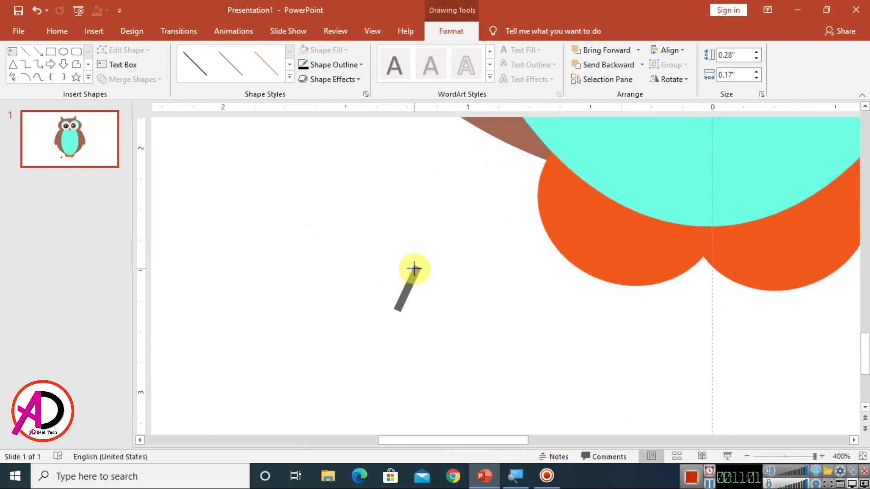
pyautogui.moveTo(402, 303); pyautogui.dragTo(593, 255)
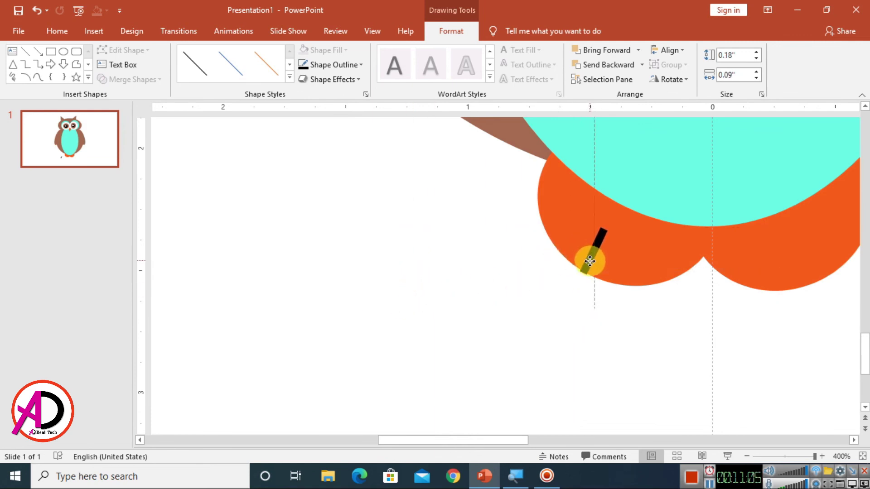
pyautogui.moveTo(592, 262); pyautogui.dragTo(593, 259)
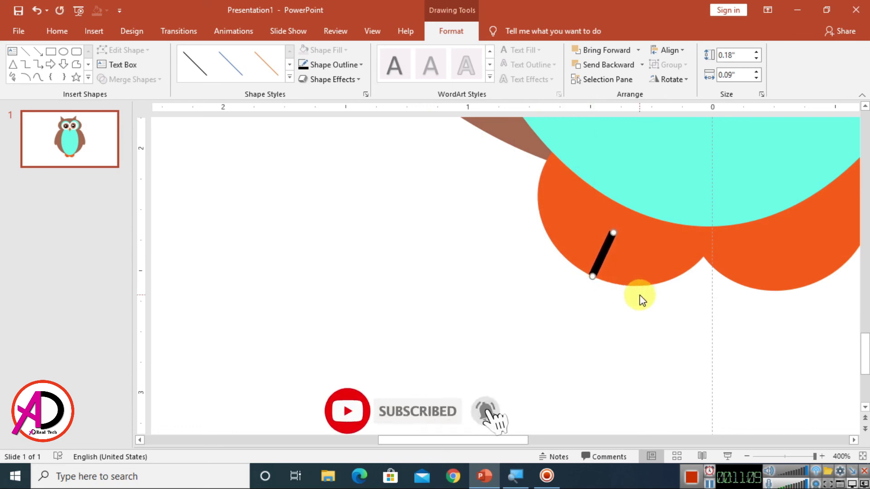
# Duplicate the line into a second toe line beside the first and select both.
pyautogui.hotkey('ctrl', 'd')
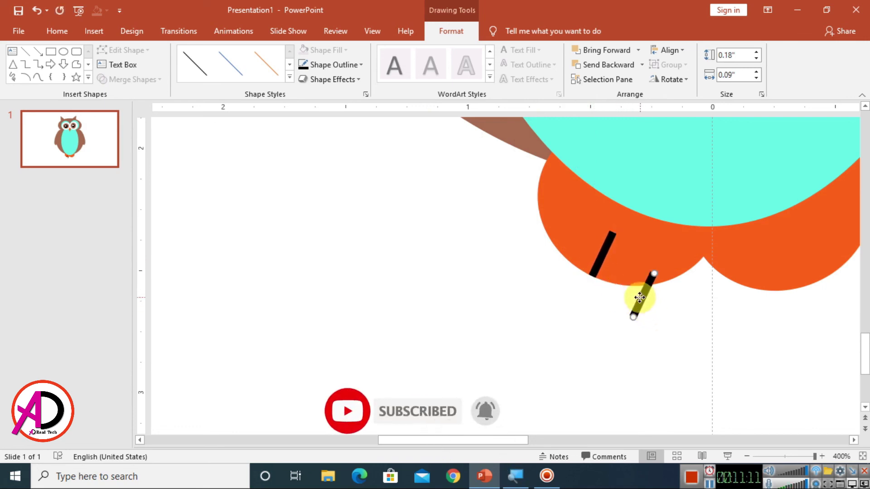
pyautogui.moveTo(639, 297); pyautogui.dragTo(614, 263)
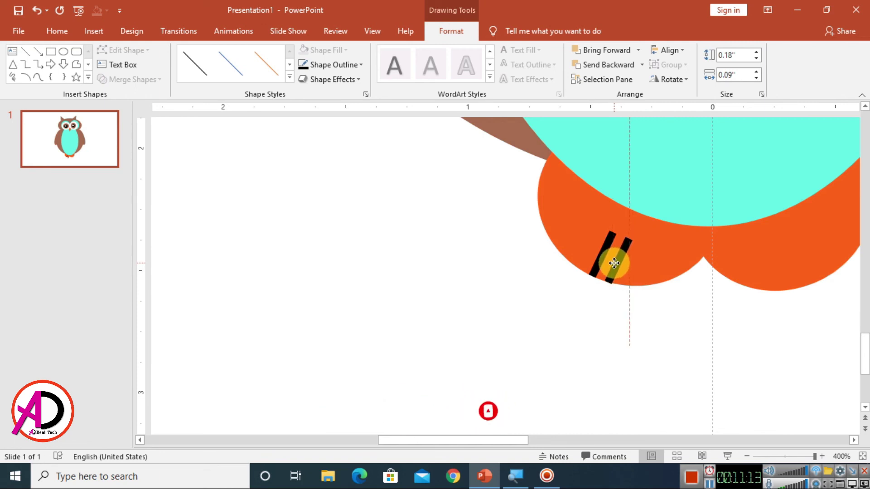
pyautogui.moveTo(630, 240); pyautogui.dragTo(627, 242)
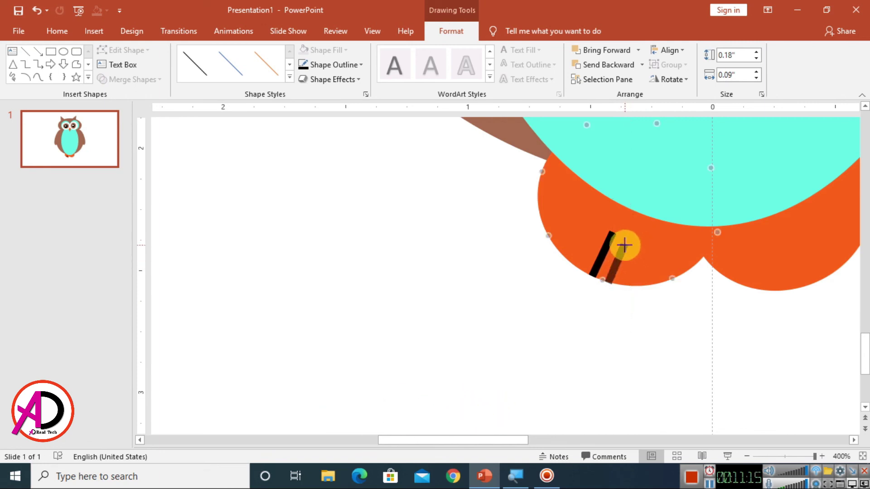
pyautogui.click(632, 351)
pyautogui.click(607, 261)
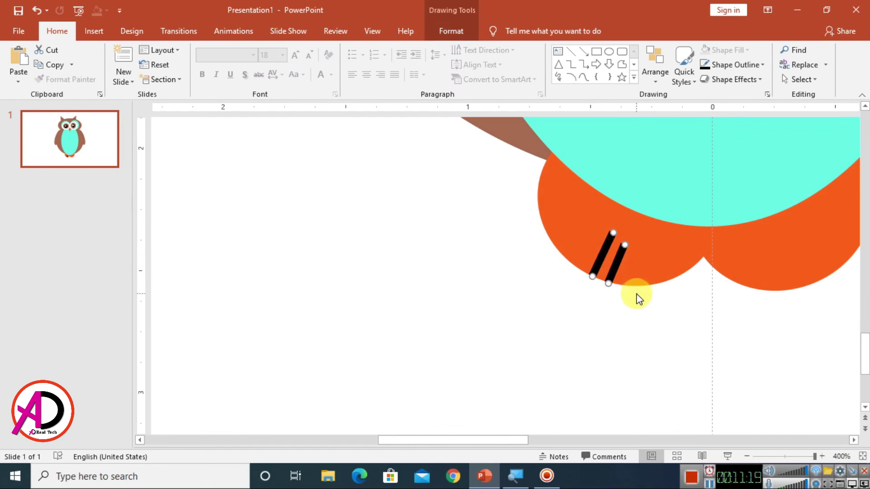
# Copy the pair of toe lines toward the right foot and flip the copy horizontally.
pyautogui.moveTo(617, 265); pyautogui.dragTo(776, 297)
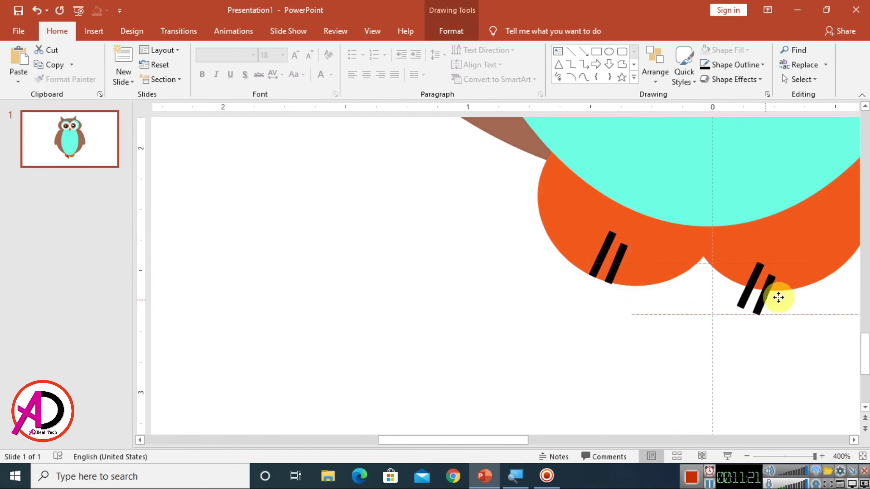
pyautogui.keyDown('ctrl'); pyautogui.scroll(-5, 618, 431); pyautogui.keyUp('ctrl')
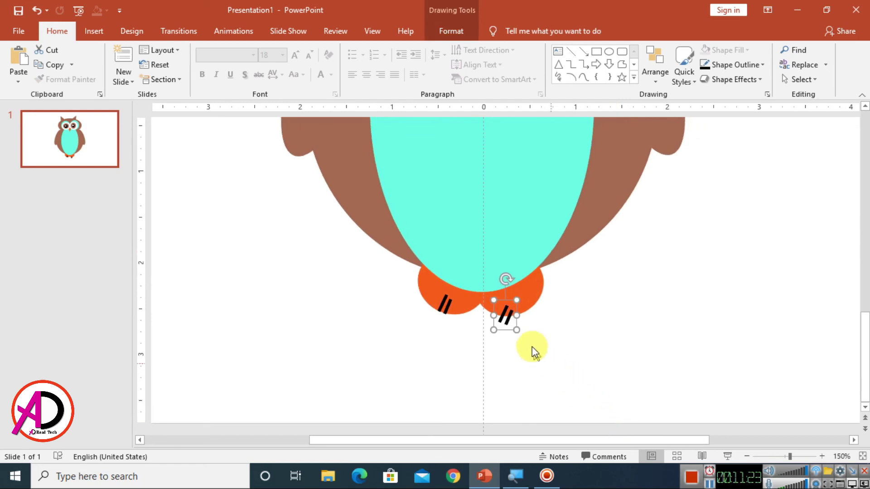
pyautogui.click(428, 29)
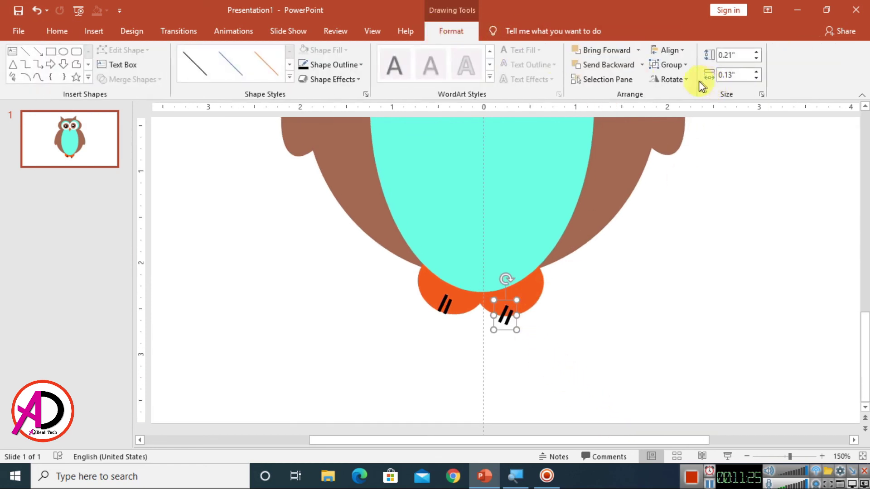
pyautogui.click(673, 79)
pyautogui.click(716, 142)
# Position and tilt the mirrored toe lines on the right foot.
pyautogui.scroll(1, 555, 376)
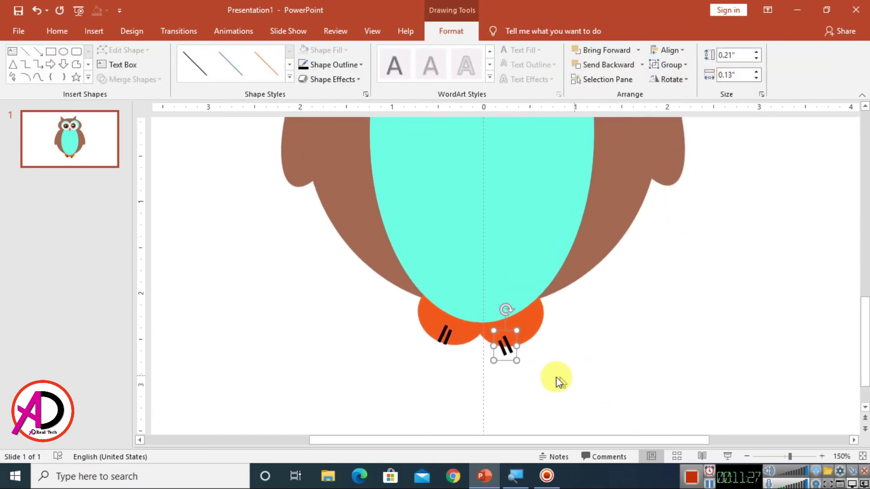
pyautogui.moveTo(507, 351); pyautogui.dragTo(507, 337)
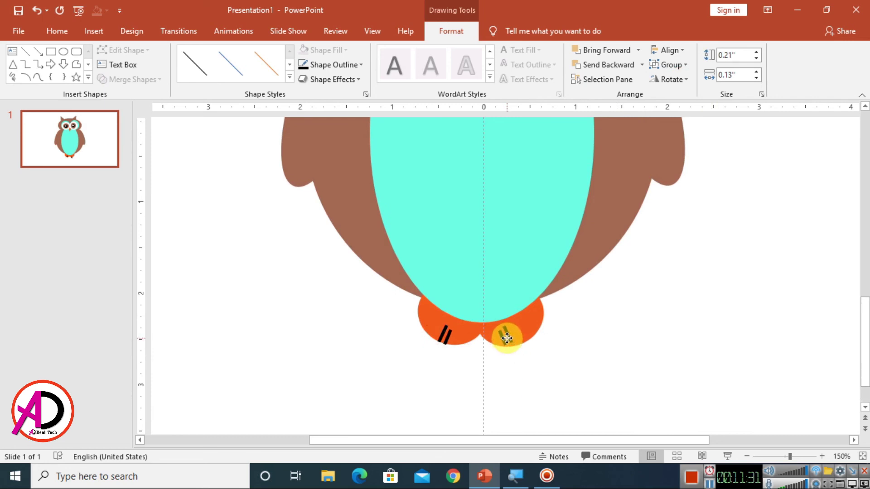
pyautogui.keyDown('ctrl'); pyautogui.scroll(3, 614, 363); pyautogui.keyUp('ctrl')
pyautogui.keyDown('ctrl'); pyautogui.scroll(3, 613, 362); pyautogui.keyUp('ctrl')
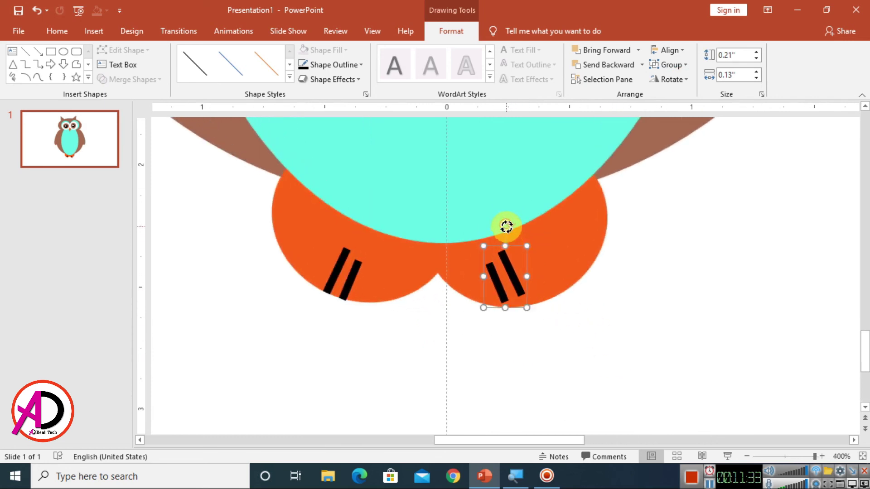
pyautogui.moveTo(506, 226); pyautogui.dragTo(516, 228)
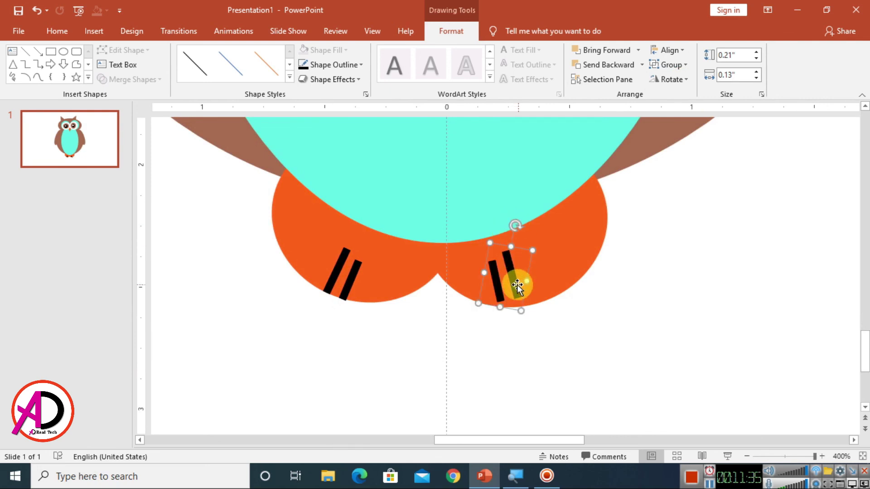
pyautogui.moveTo(518, 287); pyautogui.dragTo(539, 288)
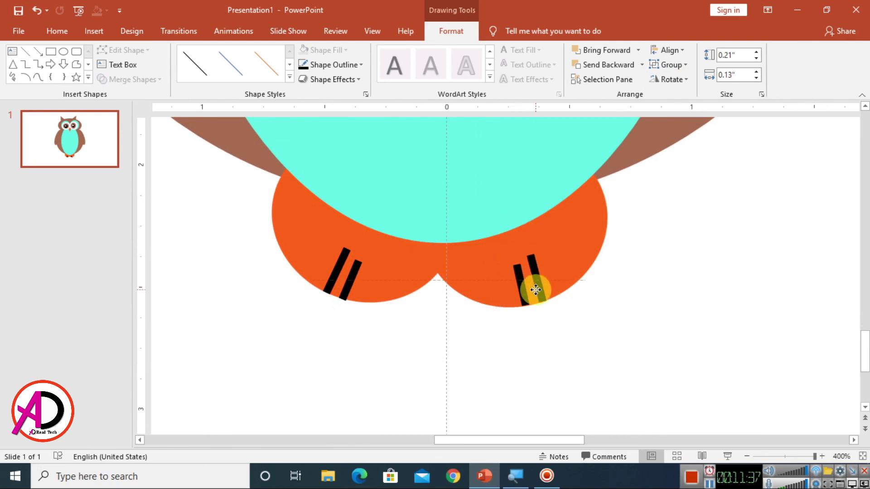
pyautogui.click(679, 371)
# Move the left pair of toe lines up-left and rotate them into place.
pyautogui.moveTo(350, 282); pyautogui.dragTo(339, 274)
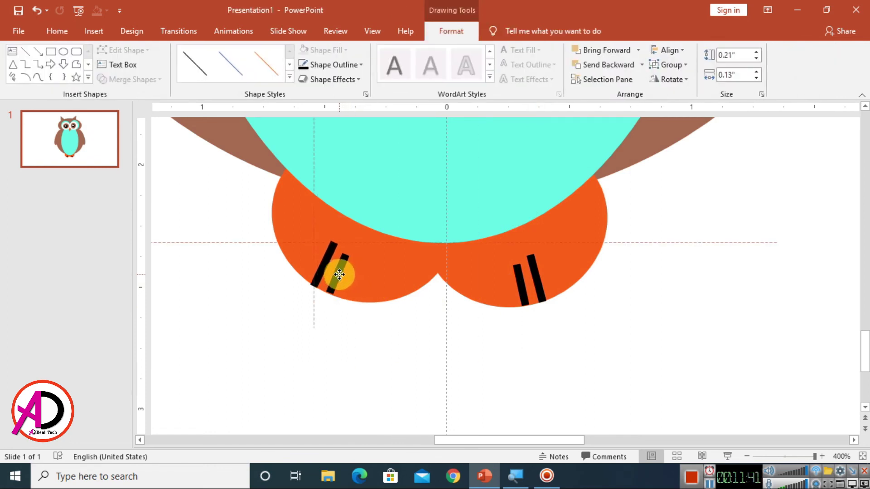
pyautogui.moveTo(332, 216); pyautogui.dragTo(359, 258)
pyautogui.click(414, 343)
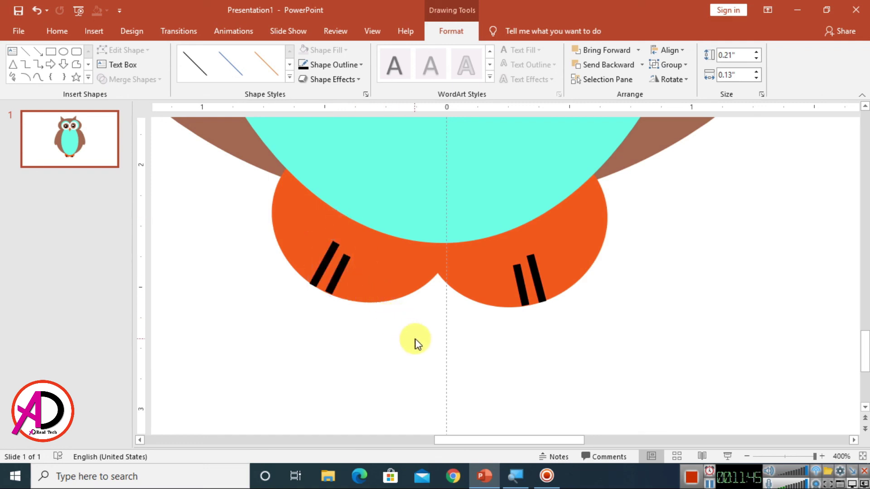
pyautogui.keyDown('ctrl'); pyautogui.scroll(-5, 511, 355); pyautogui.keyUp('ctrl')
pyautogui.keyDown('ctrl'); pyautogui.scroll(-2, 566, 342); pyautogui.keyUp('ctrl')
pyautogui.keyDown('ctrl'); pyautogui.scroll(-1, 578, 334); pyautogui.keyUp('ctrl')
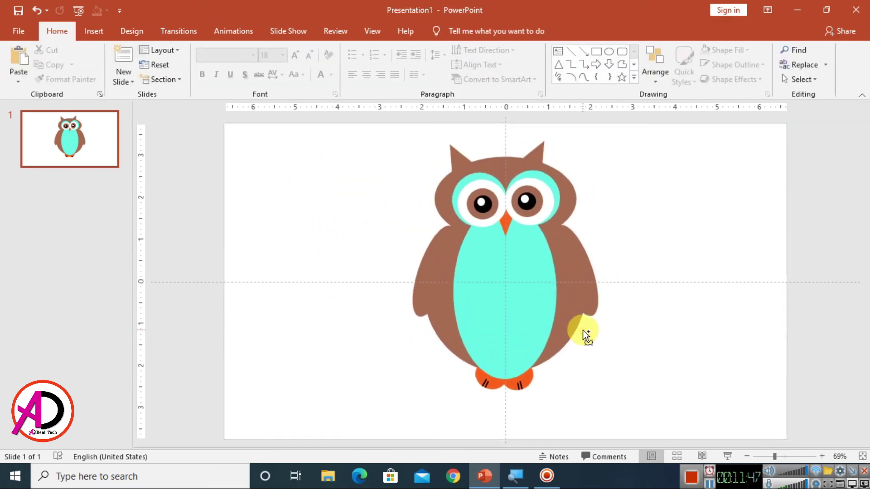